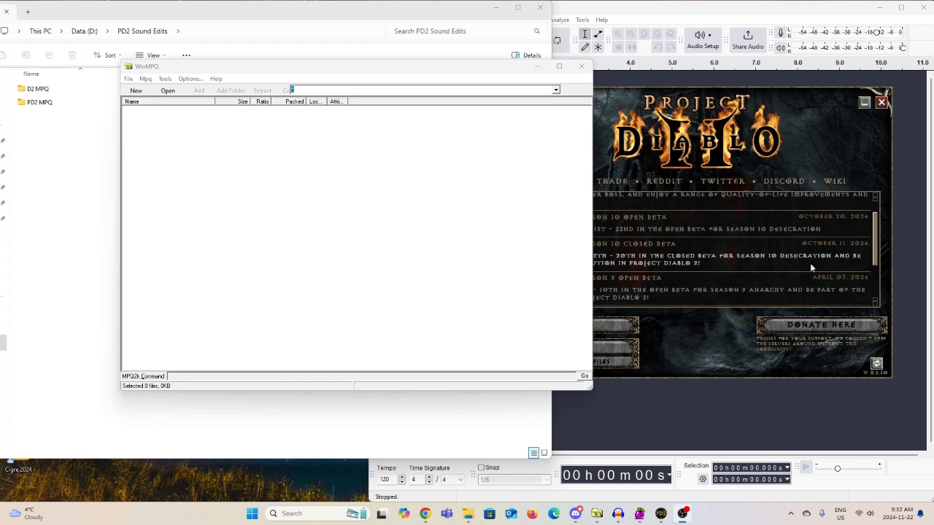
Step: Open the pd2data.mpq archive from D:\Diablo II\ProjectD2 and widen the Name column of its file list
left_click_drag(309, 72, 334, 75)
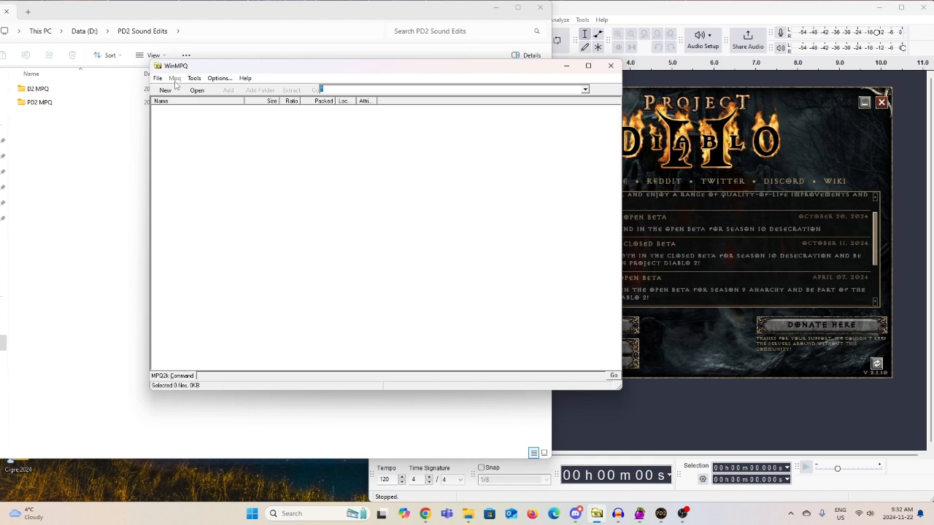
left_click_drag(190, 68, 241, 56)
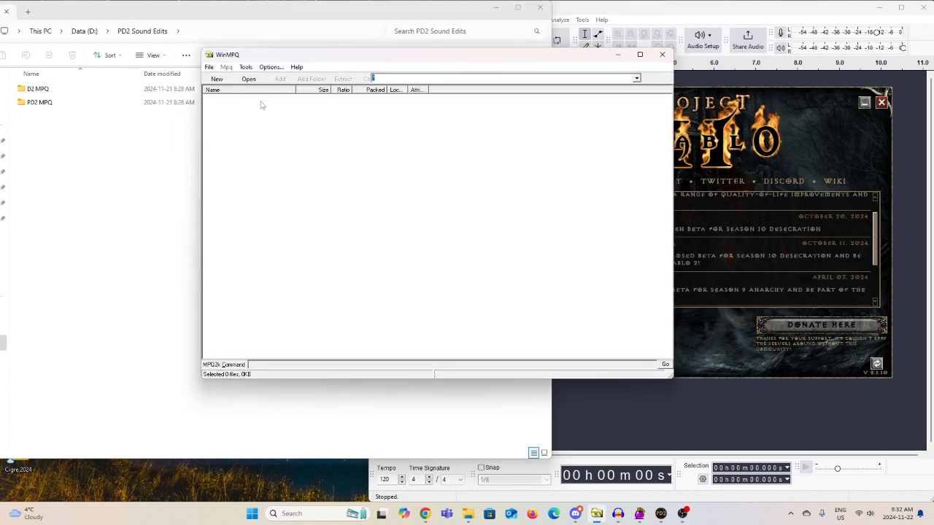
left_click(249, 80)
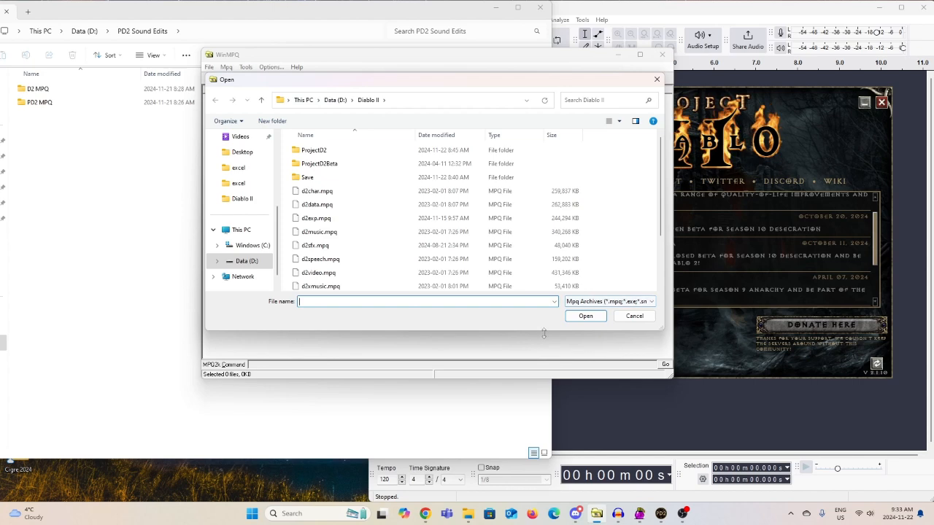
left_click_drag(544, 331, 572, 414)
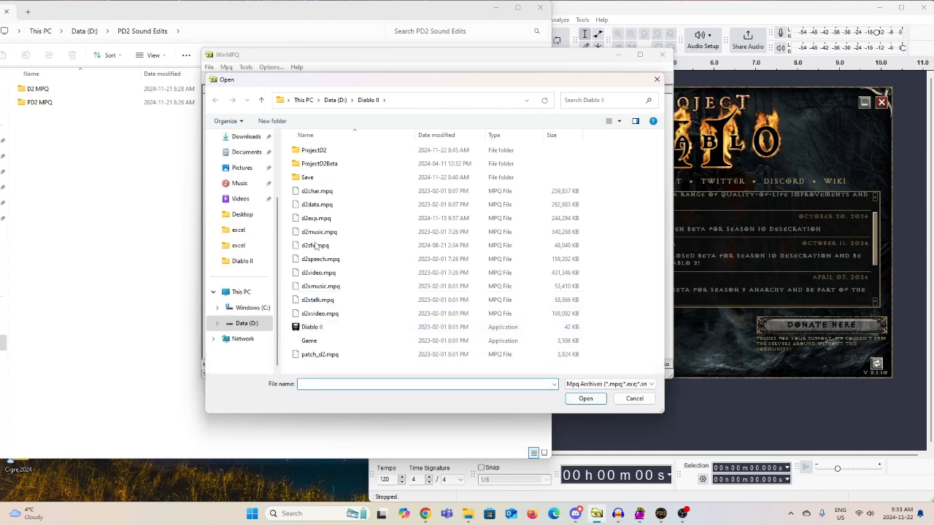
left_click_drag(275, 86, 339, 105)
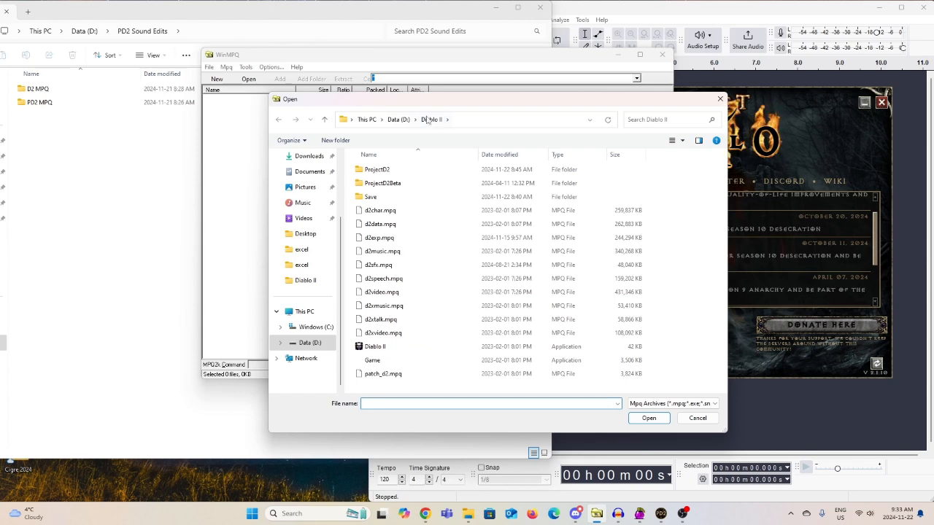
left_click_drag(429, 103, 367, 82)
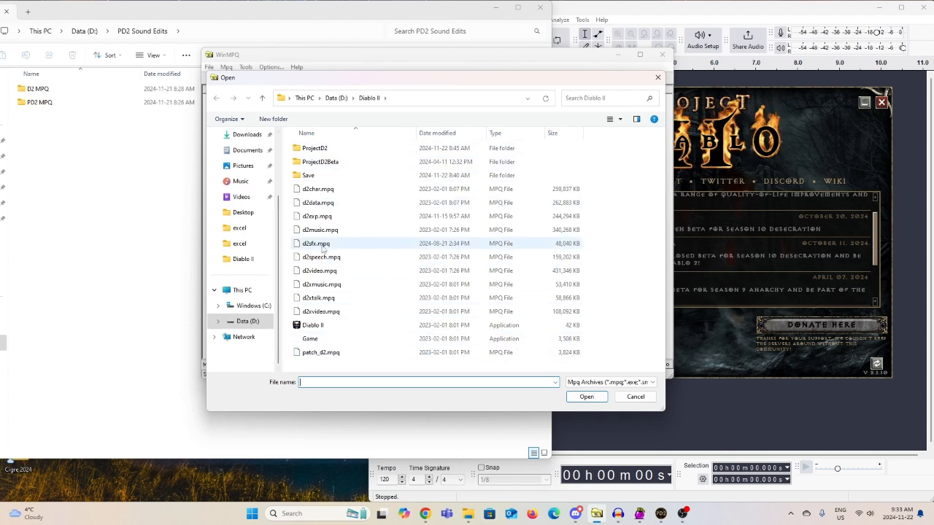
double_click(348, 149)
scroll(344, 182, "down", 2)
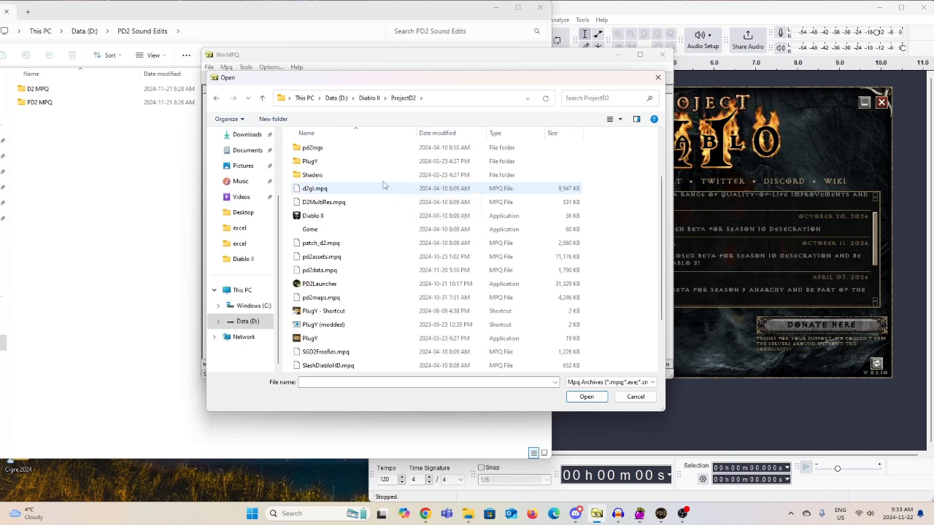
left_click(332, 272)
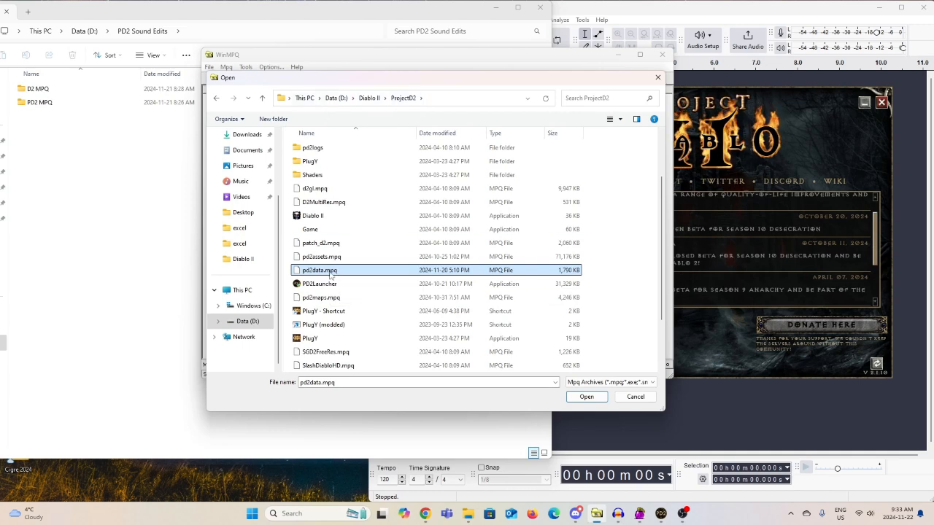
left_click(567, 396)
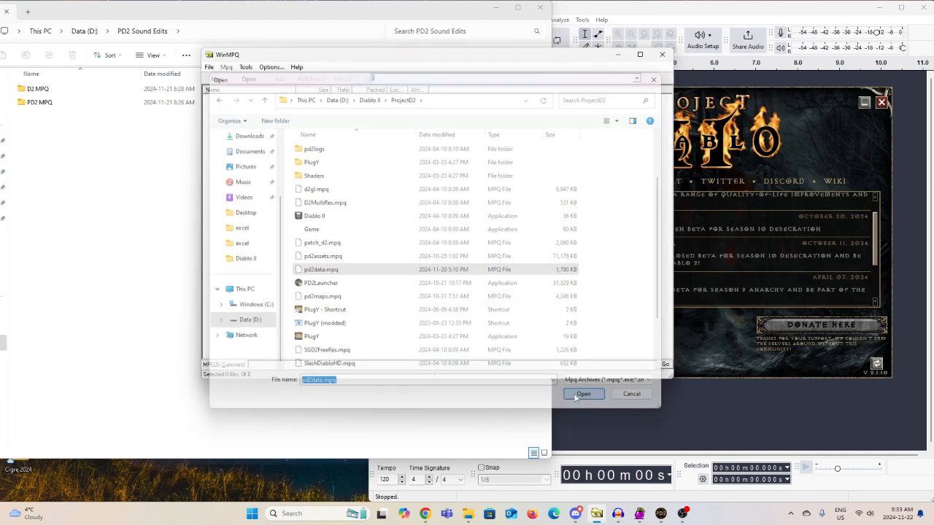
left_click_drag(296, 91, 318, 91)
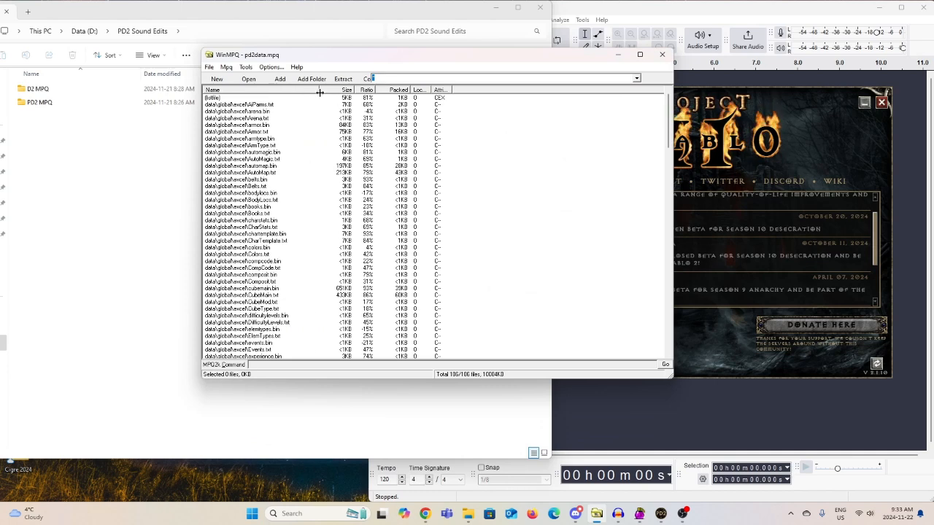
scroll(298, 163, "down", 10)
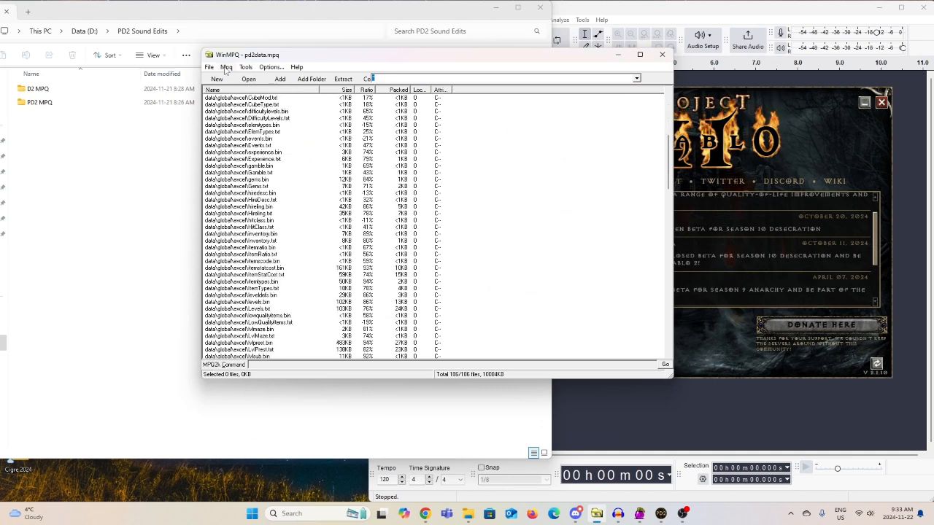
Step: Extract the archive's files to the PD2 MPQ folder inside PD2 Sound Edits
left_click(265, 67)
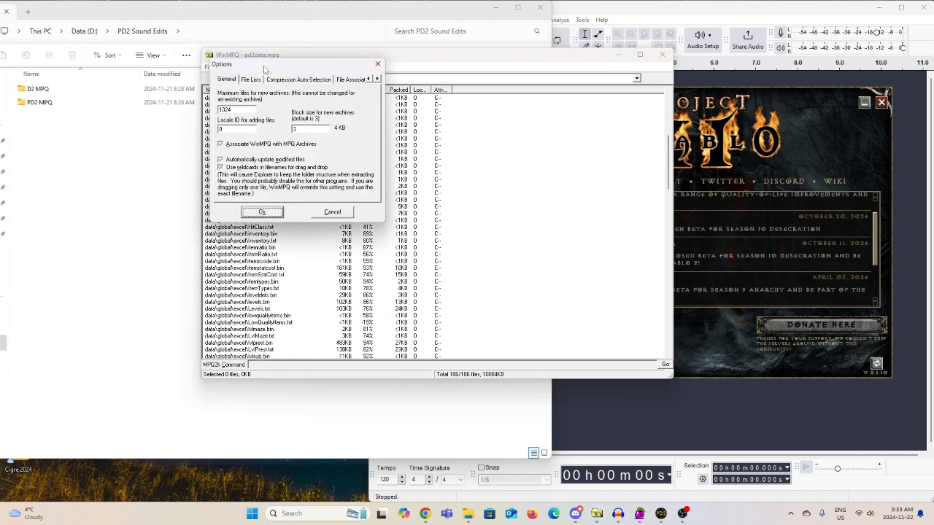
left_click(377, 63)
left_click(226, 67)
mouse_move(245, 67)
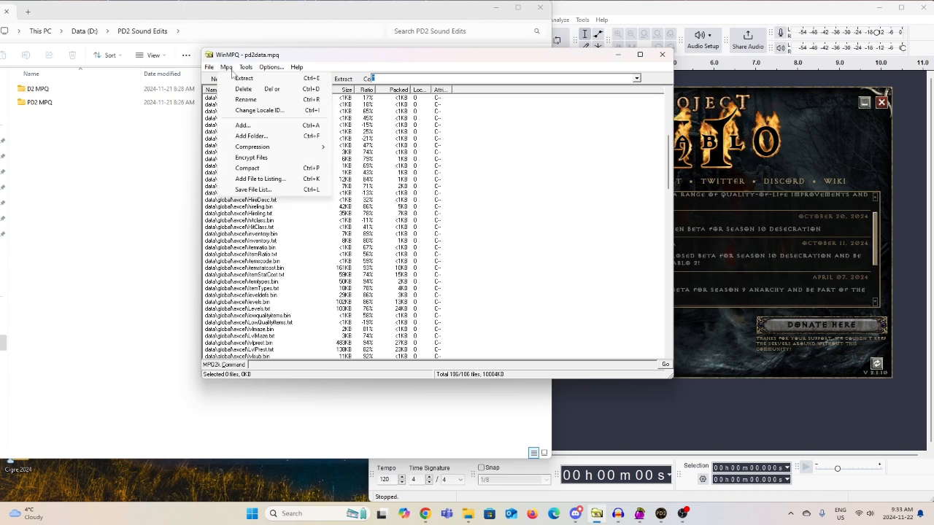
left_click(239, 84)
left_click(460, 289)
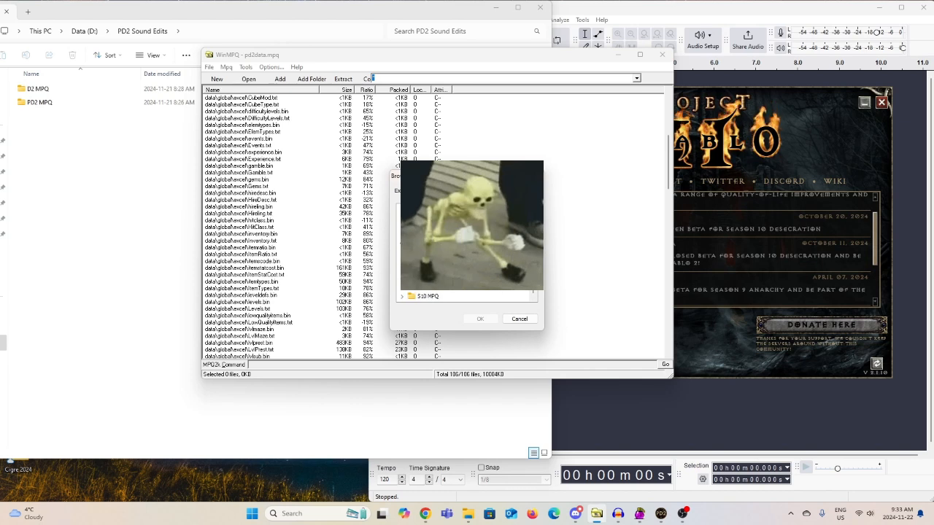
scroll(467, 252, "down", 3)
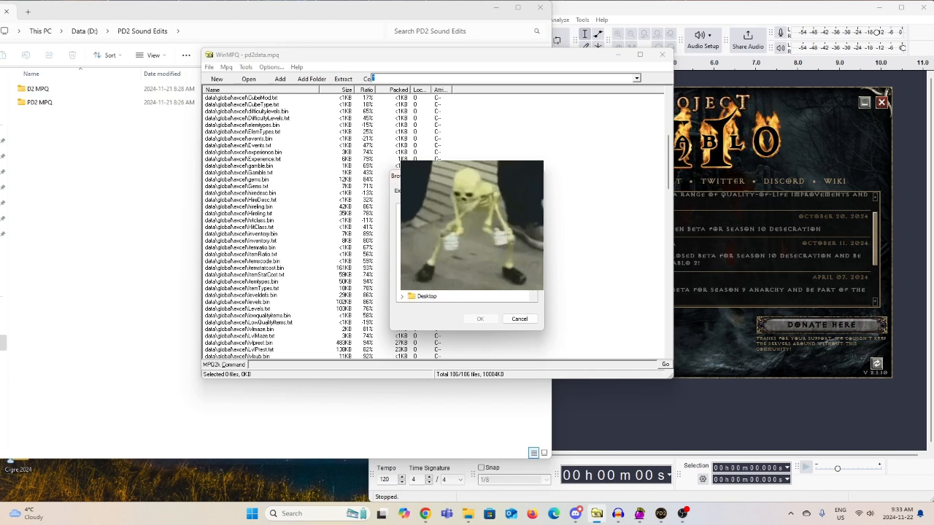
scroll(453, 297, "up", 2)
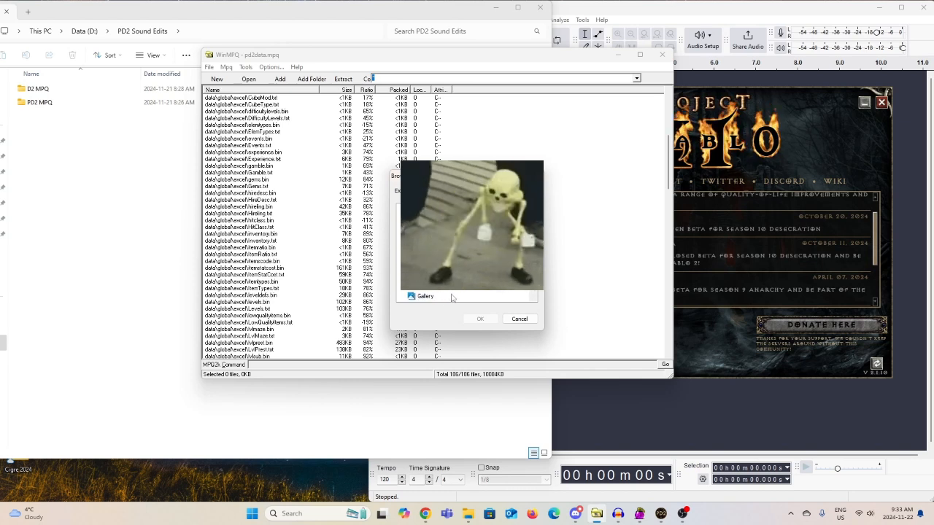
left_click(449, 287)
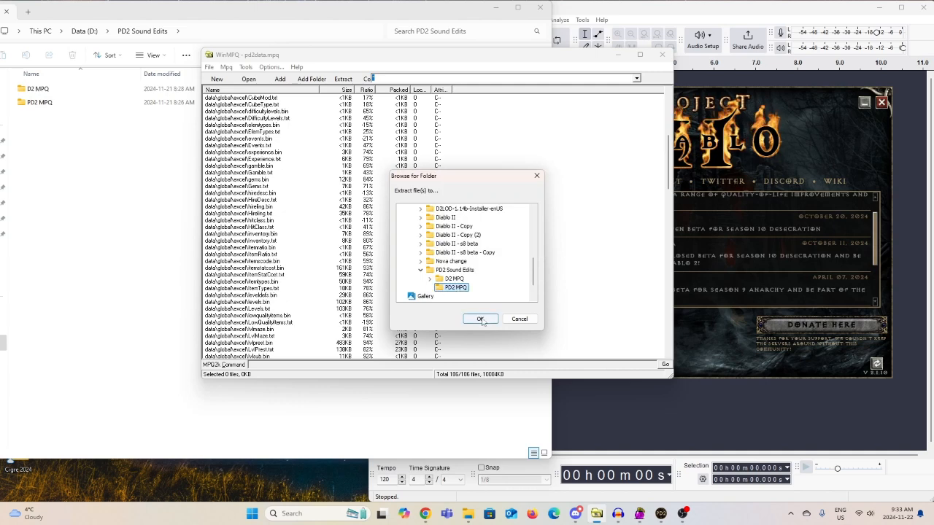
left_click(481, 318)
Step: Look through the extracted files in PD2 MPQ\data\global\excel and go back to the PD2 Sound Edits folder
left_click_drag(337, 59, 541, 65)
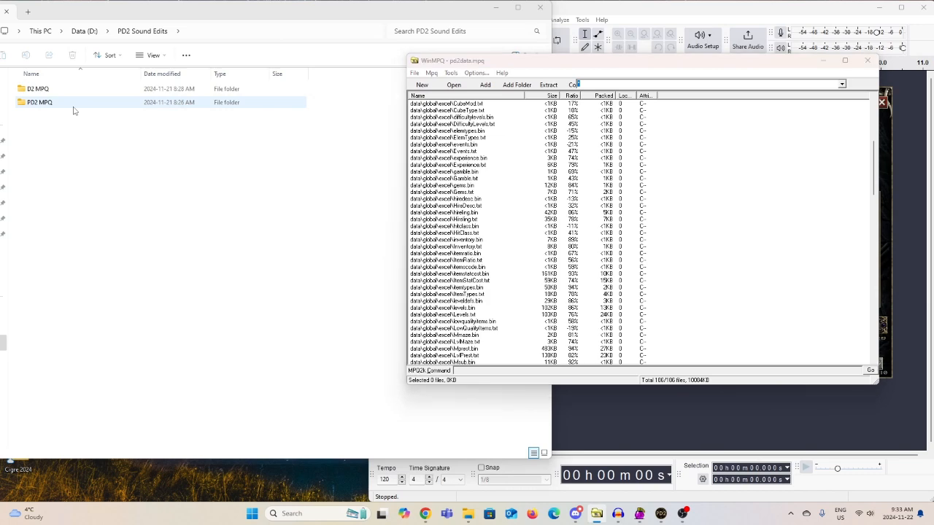
double_click(75, 104)
double_click(63, 91)
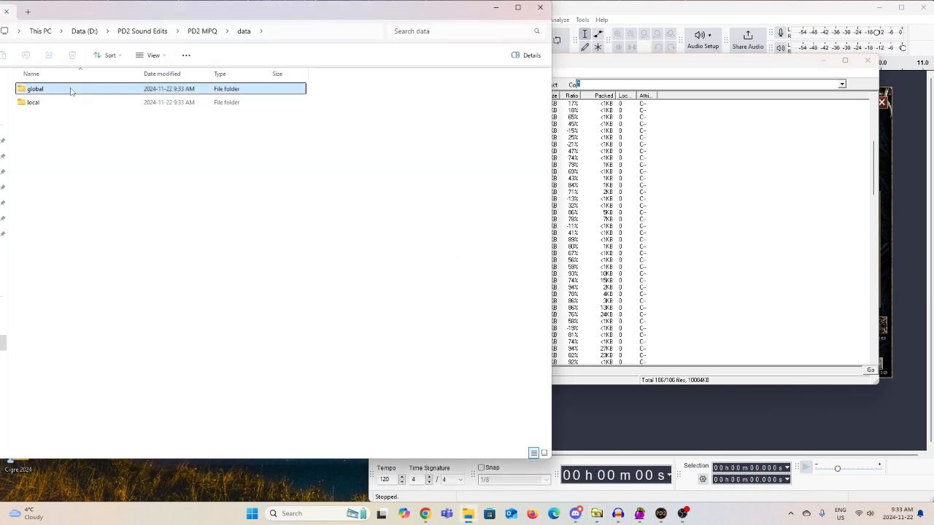
double_click(71, 90)
double_click(73, 91)
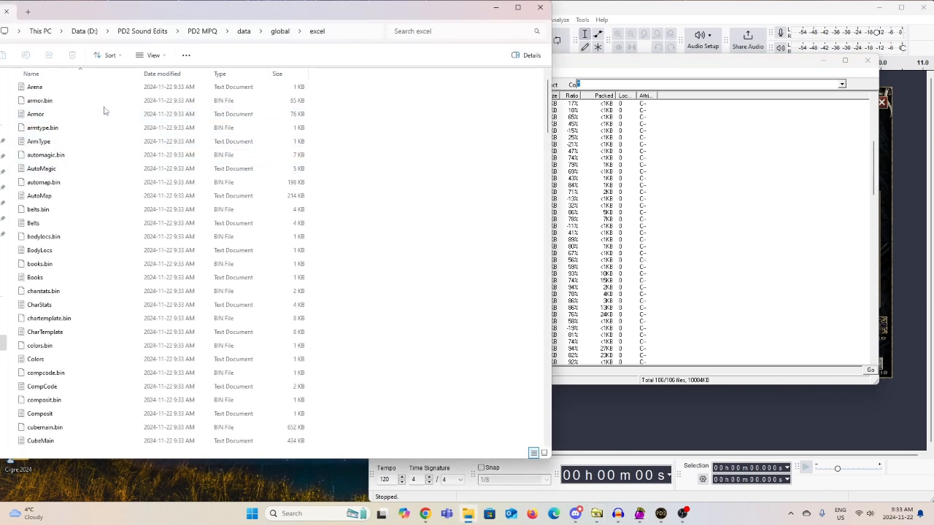
scroll(132, 183, "down", 10)
scroll(130, 186, "down", 15)
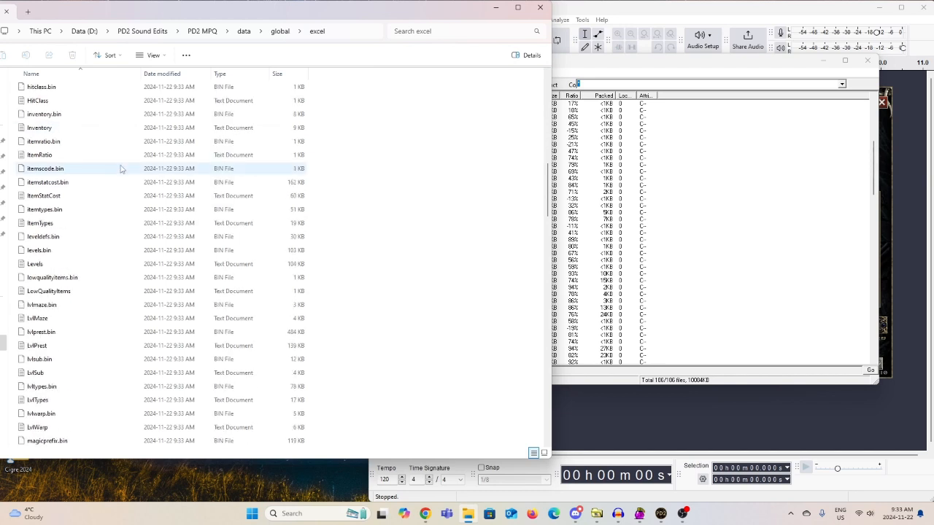
key("alt+Left")
key("alt+Left")
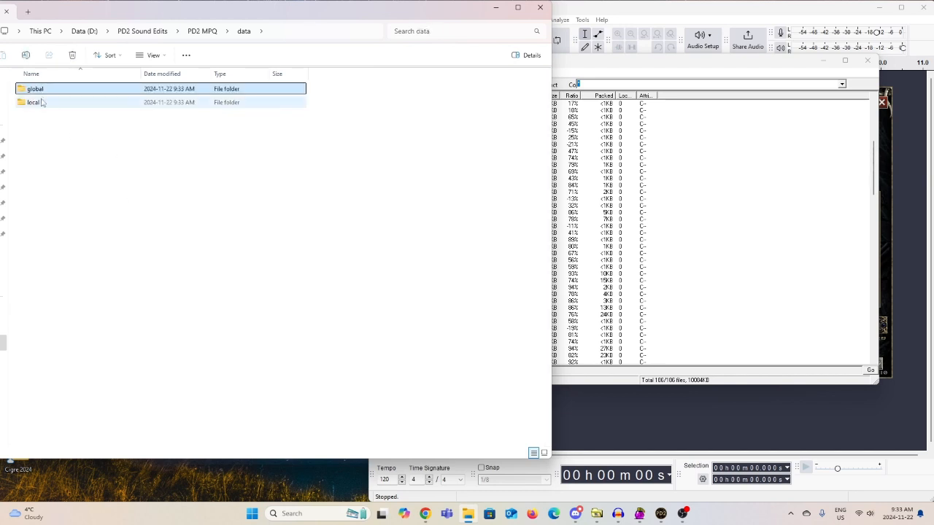
key("alt+Left")
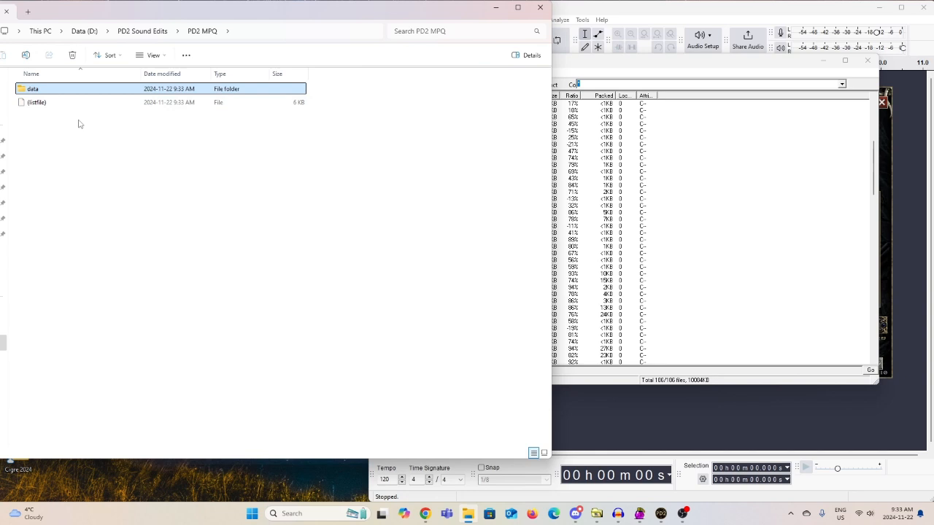
key("alt+Left")
left_click(637, 67)
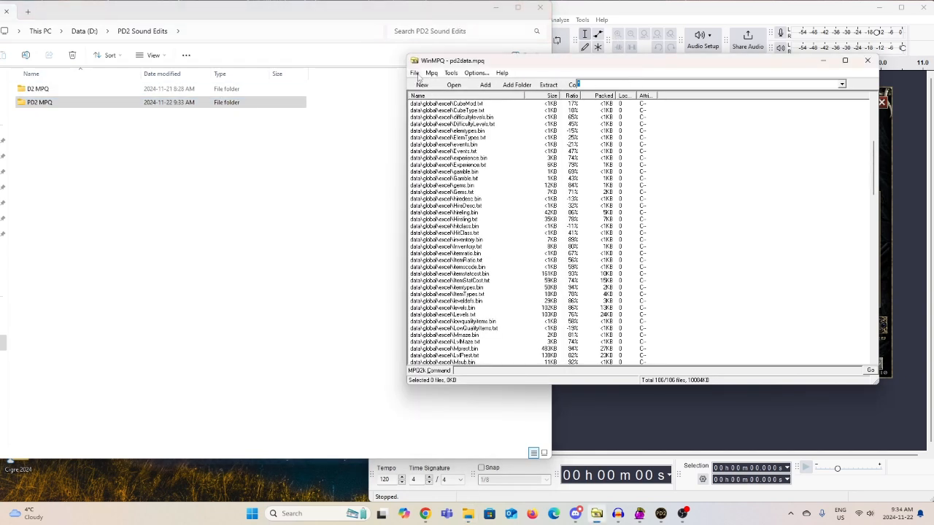
Step: Switch to AFJ Sheet and place its window so the PD2 Sound Edits folder listing stays visible
left_click(639, 519)
left_click_drag(430, 15, 573, 30)
left_click(834, 41)
left_click(834, 41)
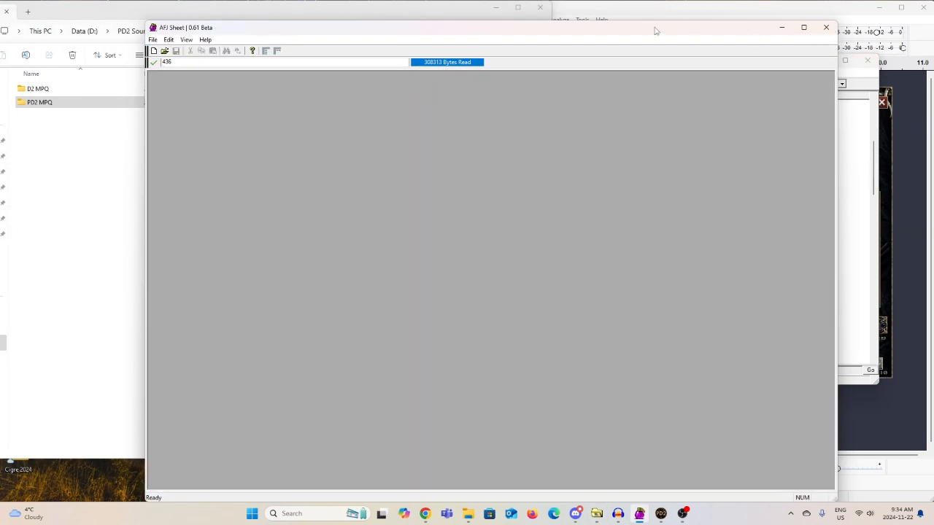
left_click_drag(654, 29, 736, 26)
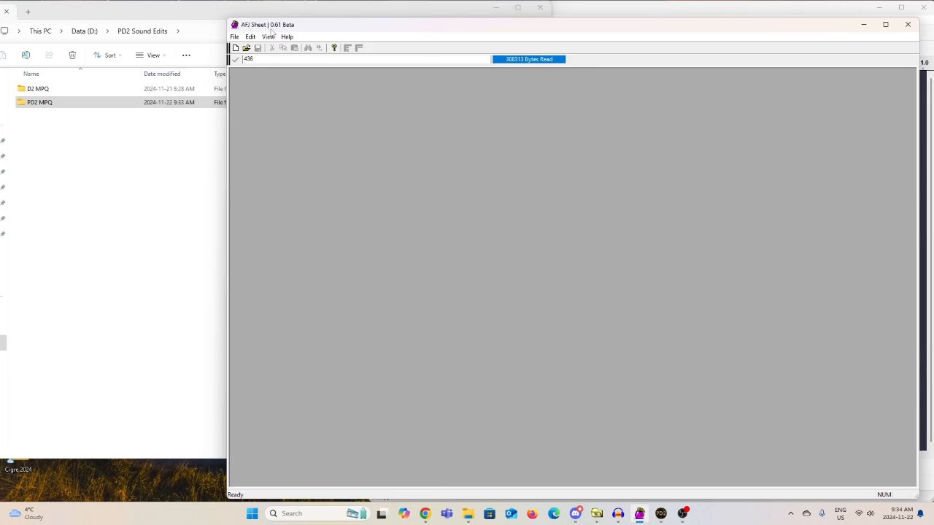
Step: Start opening a file and browse to D:\PD2 Sound Edits\PD2 MPQ\data\global\excel
left_click(246, 48)
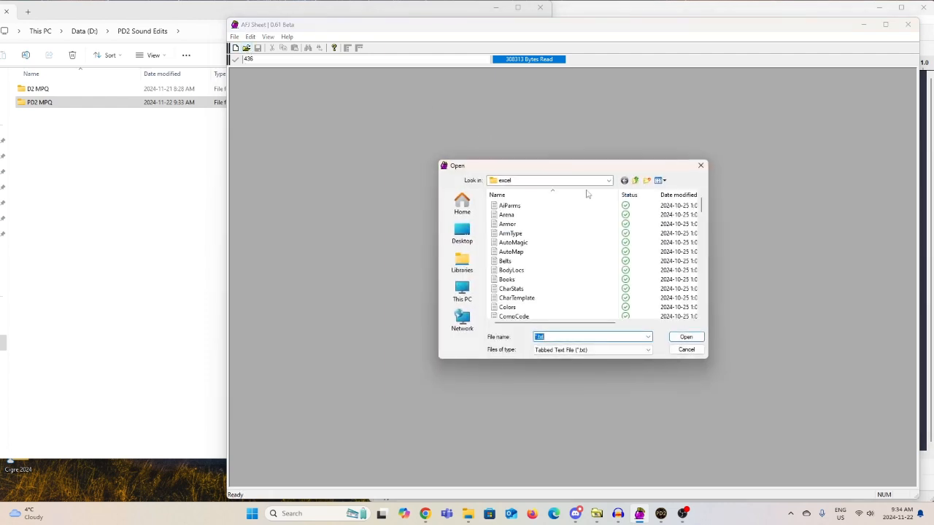
left_click_drag(594, 171, 585, 132)
left_click(627, 141)
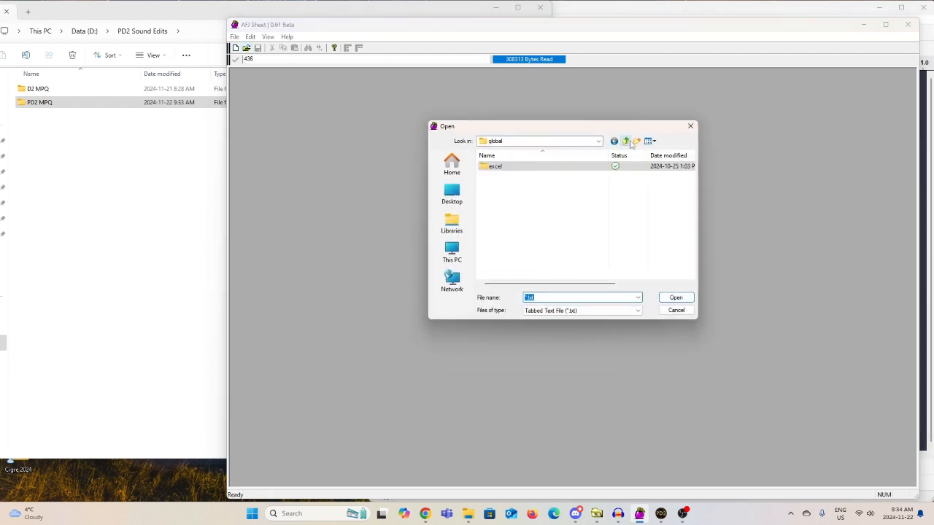
left_click(630, 143)
left_click(630, 143)
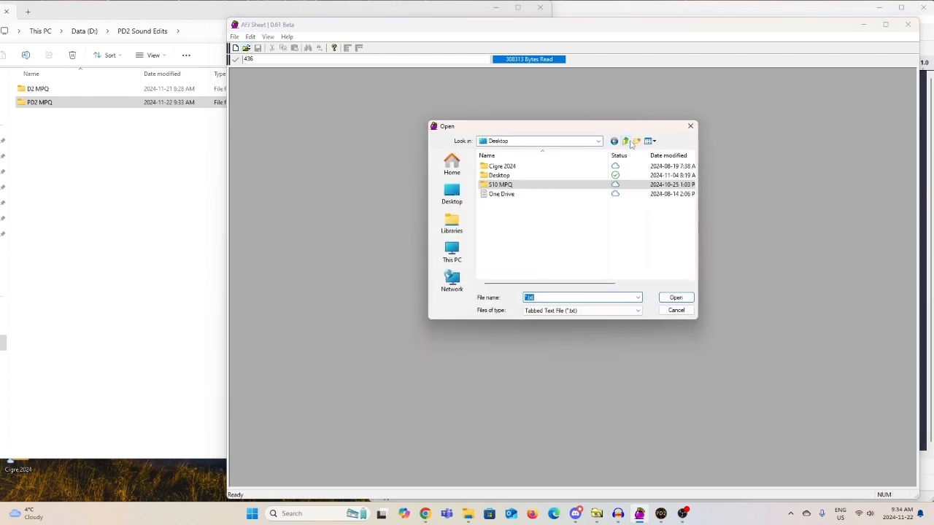
left_click(451, 252)
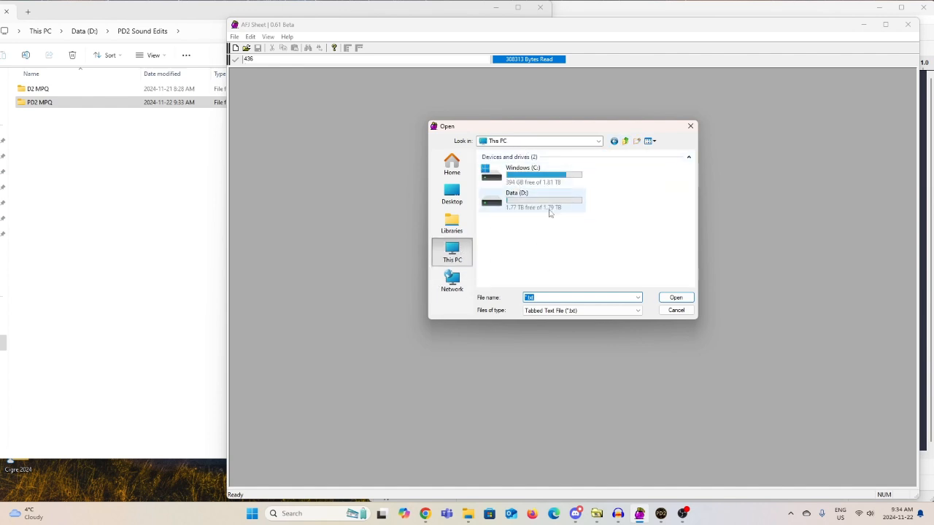
double_click(550, 212)
double_click(533, 242)
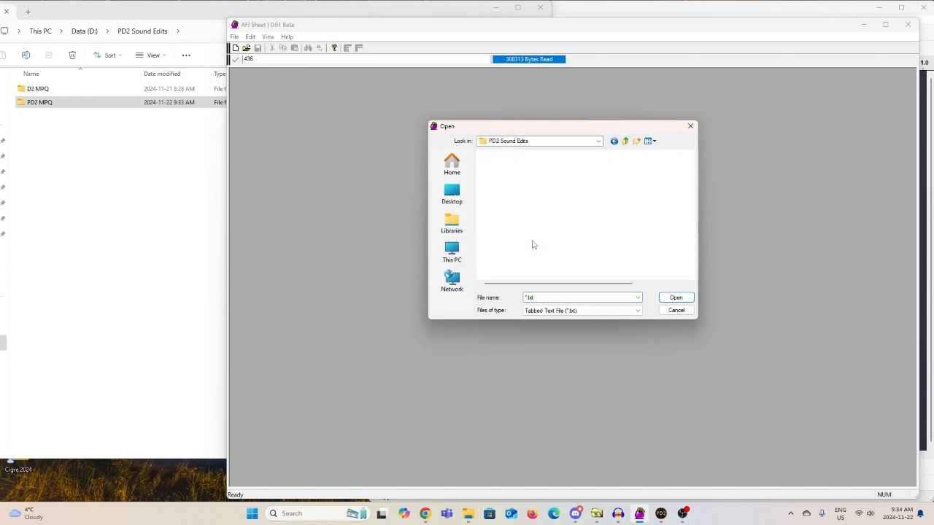
double_click(515, 178)
double_click(506, 166)
double_click(504, 166)
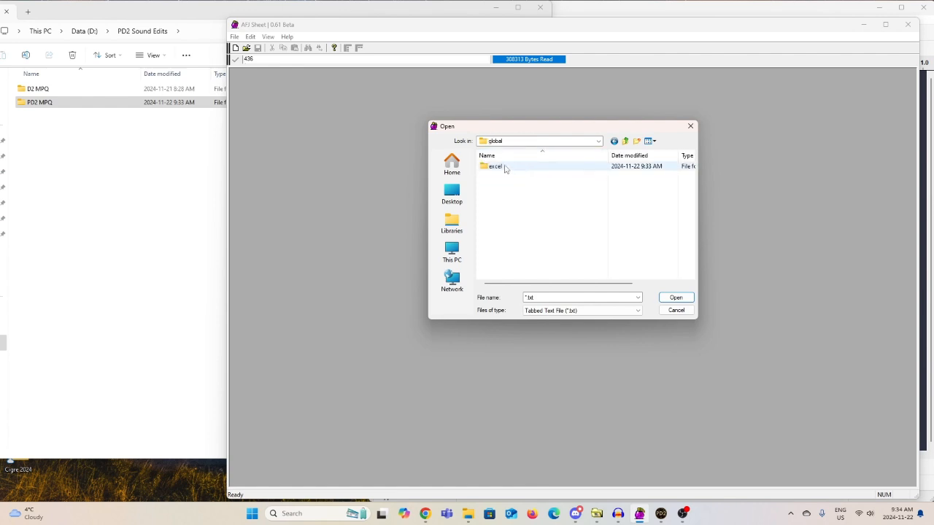
double_click(504, 166)
Step: Find the Skills text file in the excel folder and open it
scroll(589, 209, "down", 6)
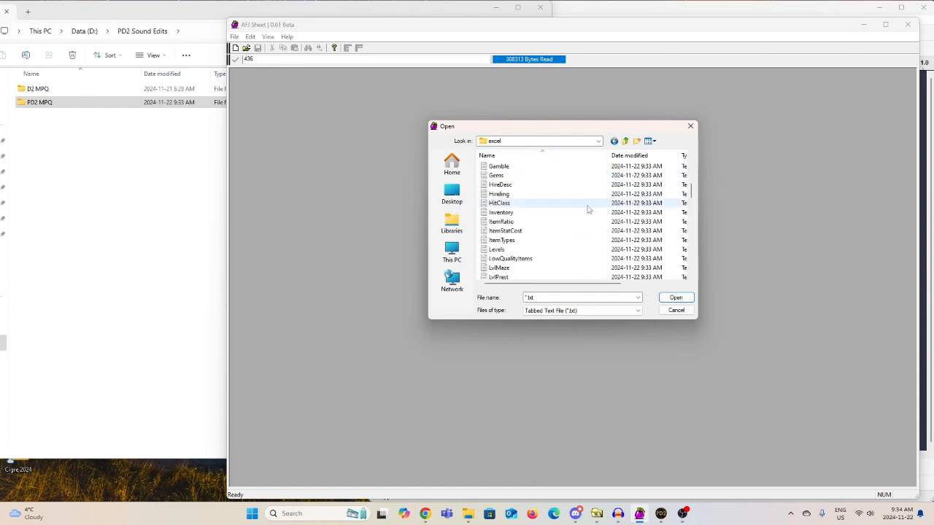
left_click_drag(690, 188, 682, 149)
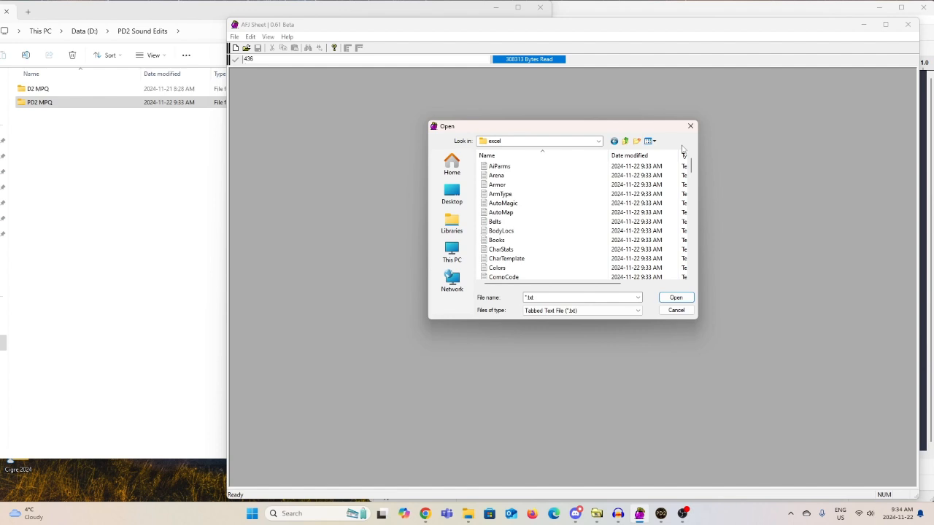
scroll(622, 234, "down", 5)
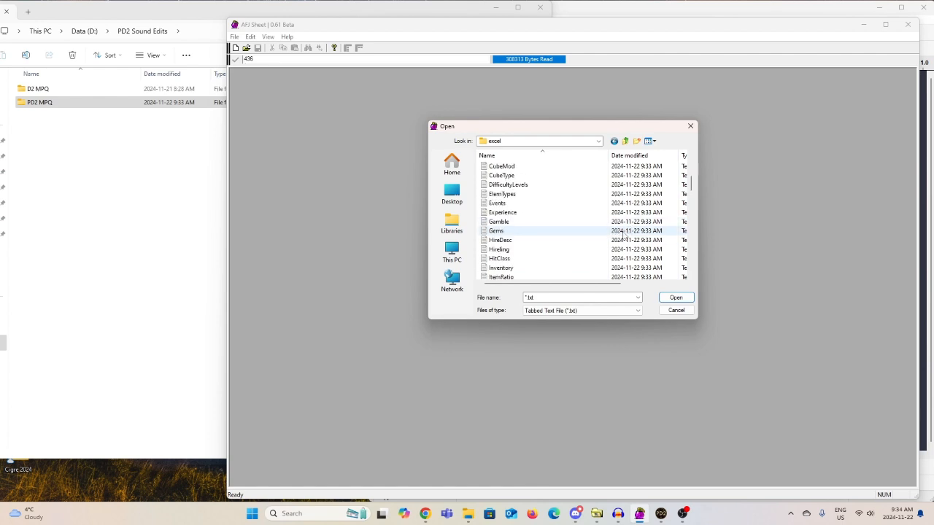
scroll(551, 193, "down", 10)
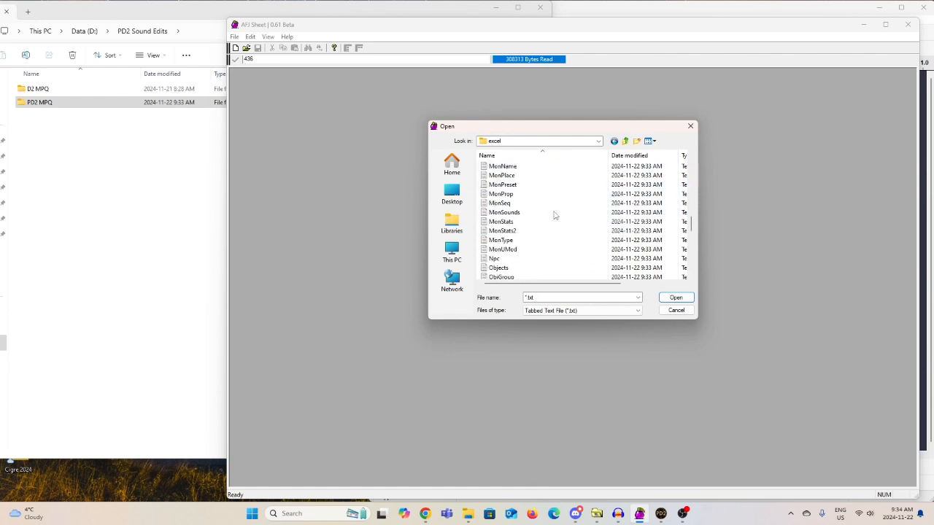
scroll(554, 215, "down", 5)
scroll(527, 263, "down", 2)
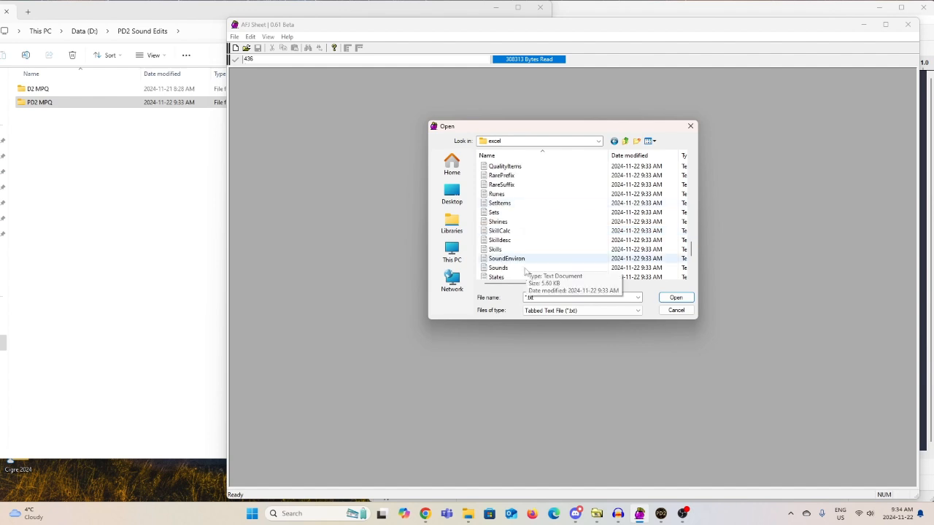
double_click(519, 249)
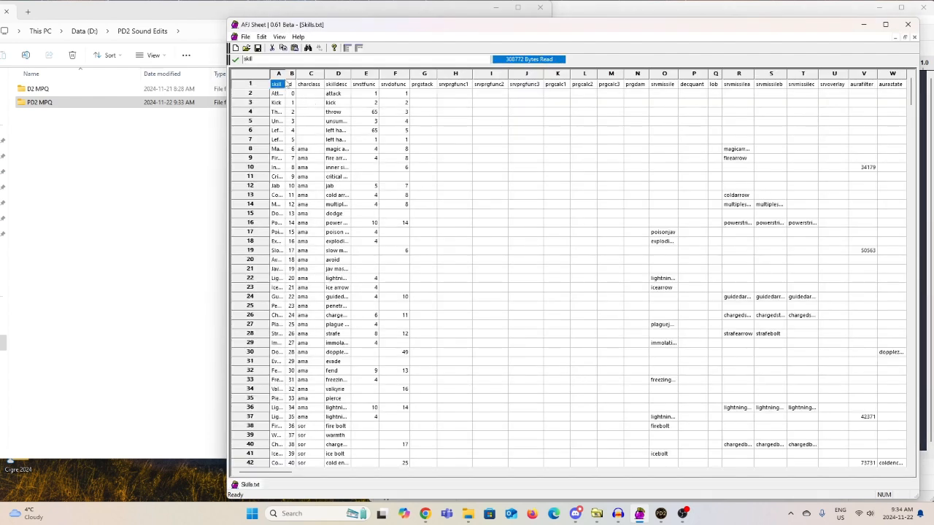
Step: Widen the skill and id columns in Skills.txt and lock the first row and first column in place
left_click_drag(286, 74, 324, 74)
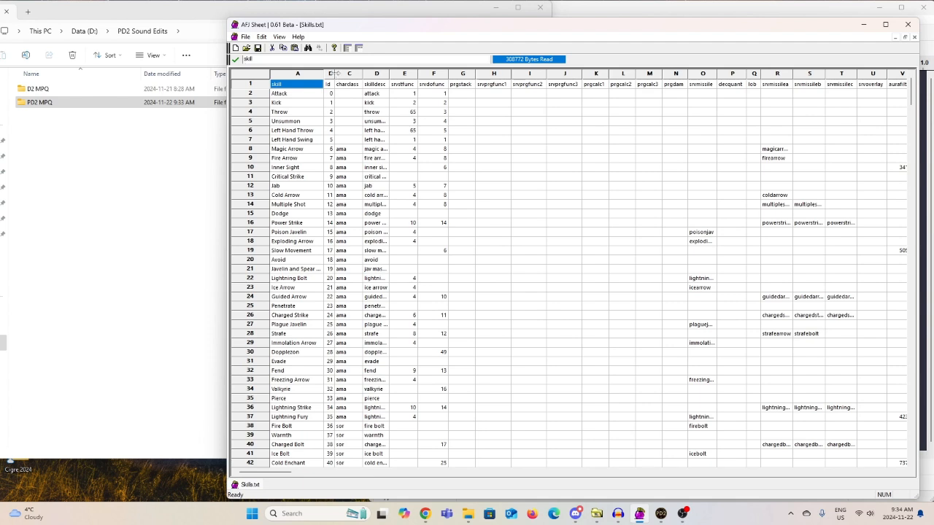
mouse_move(336, 74)
left_mouse_down()
mouse_move(359, 73)
mouse_move(340, 74)
left_mouse_up()
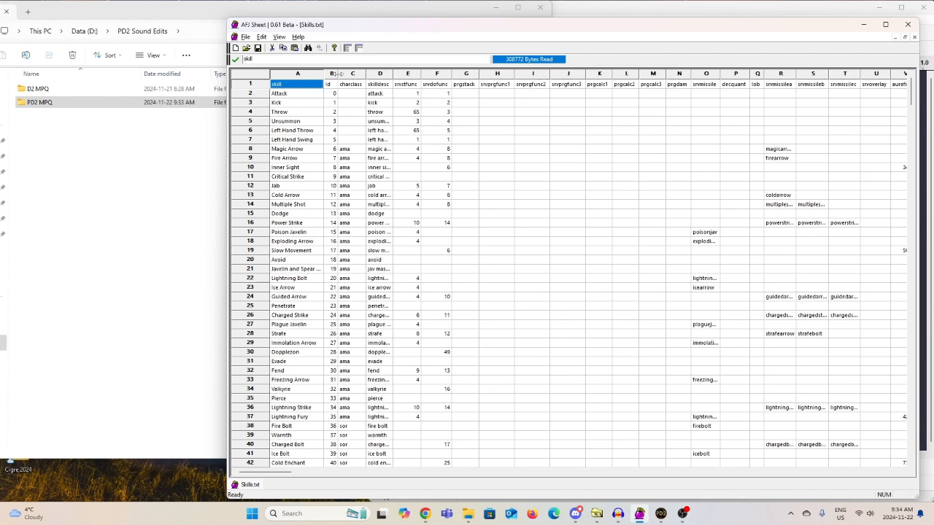
key("ctrl+r")
key("ctrl+e")
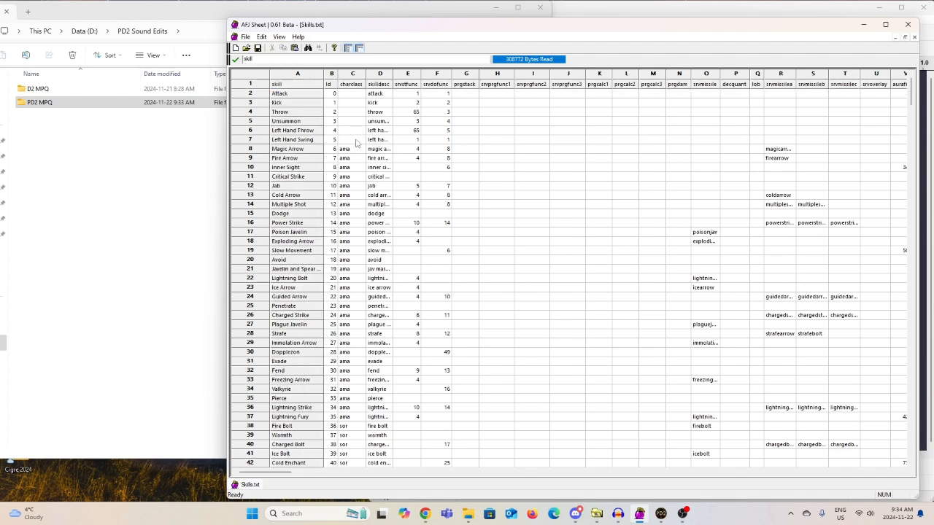
key("ctrl+r")
key("ctrl+e")
key("ctrl+r")
key("ctrl+e")
scroll(308, 97, "down", 1)
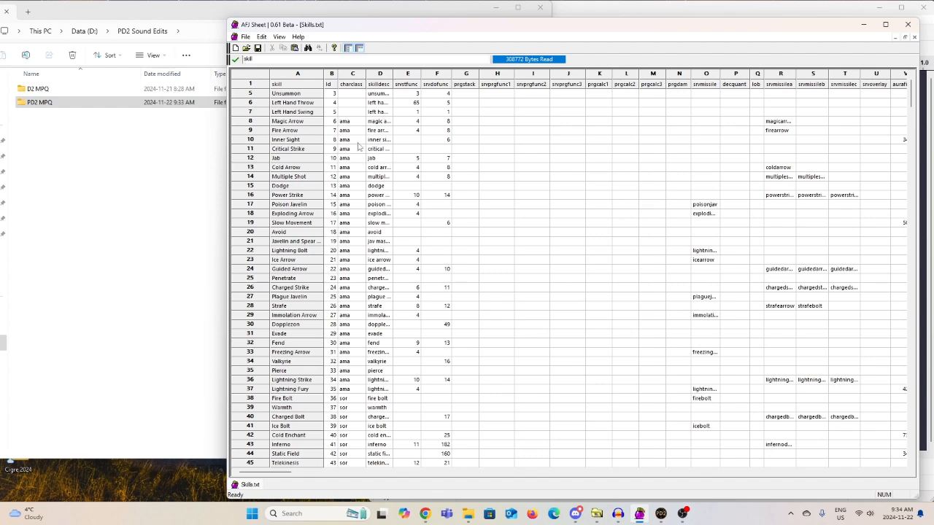
Step: Examine the charclass column across the skills and the elemental damage columns of the Cold Arrow row
left_click(357, 76)
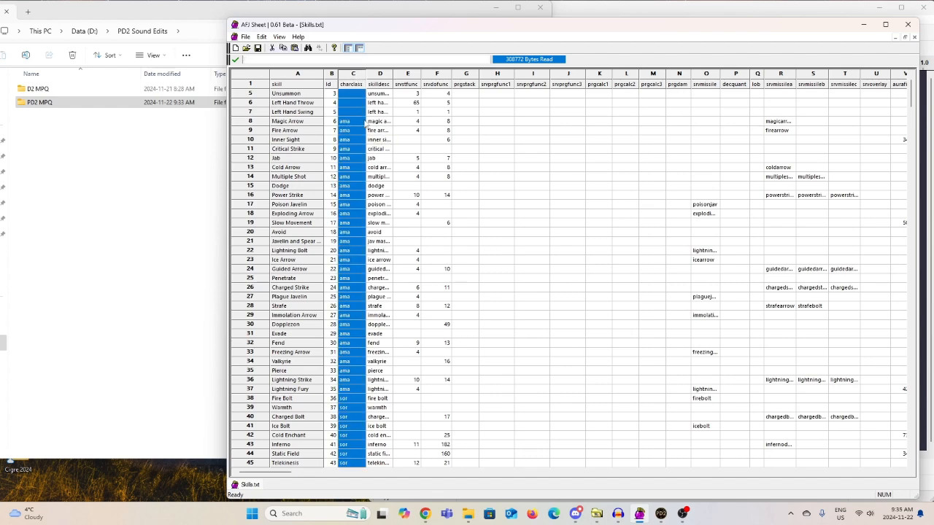
scroll(354, 168, "down", 6)
scroll(355, 167, "down", 5)
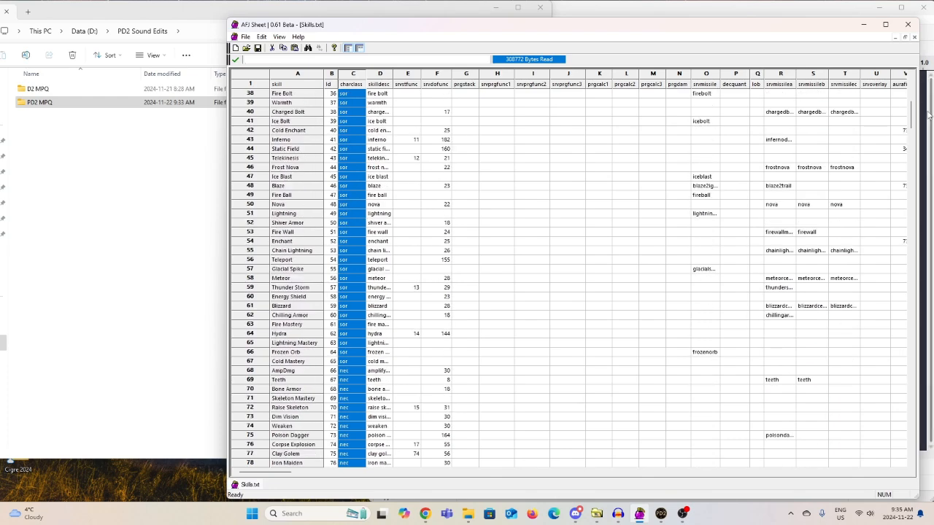
left_click_drag(912, 114, 895, 77)
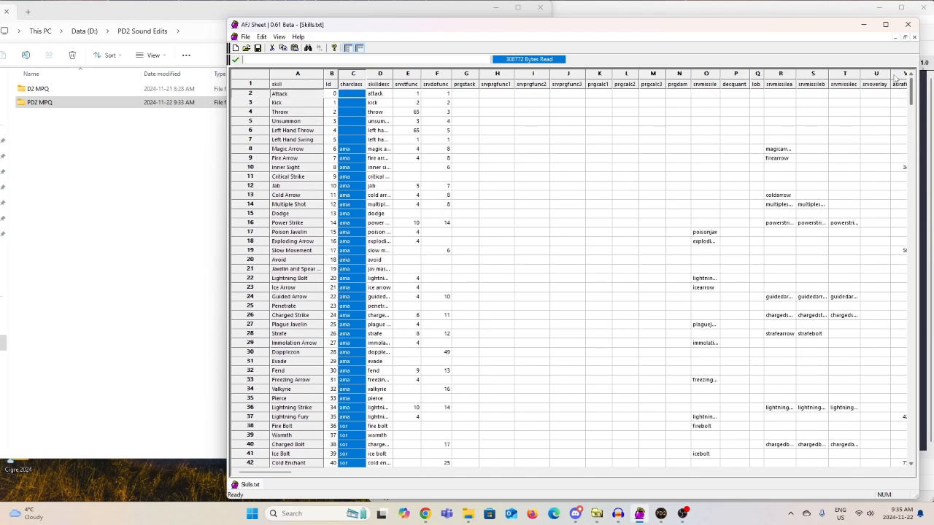
left_click(249, 151)
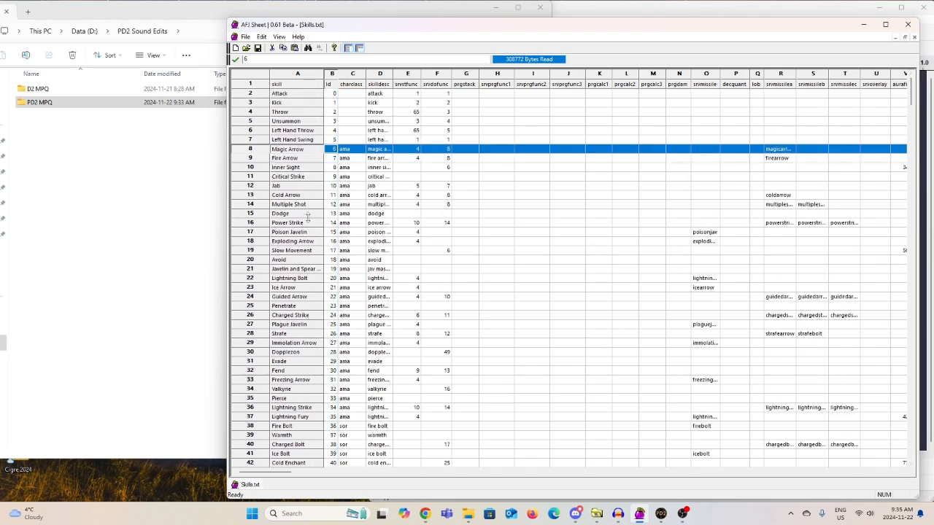
left_click(252, 196)
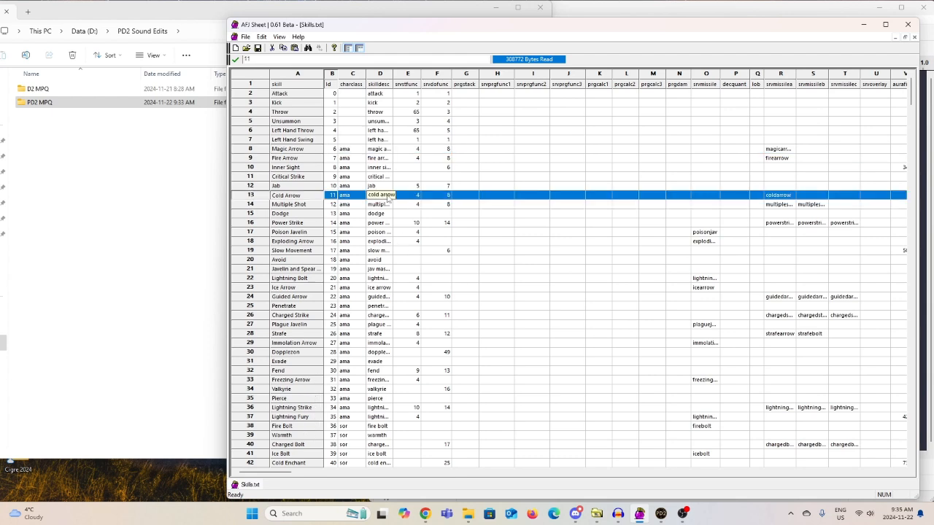
left_click_drag(276, 476, 864, 450)
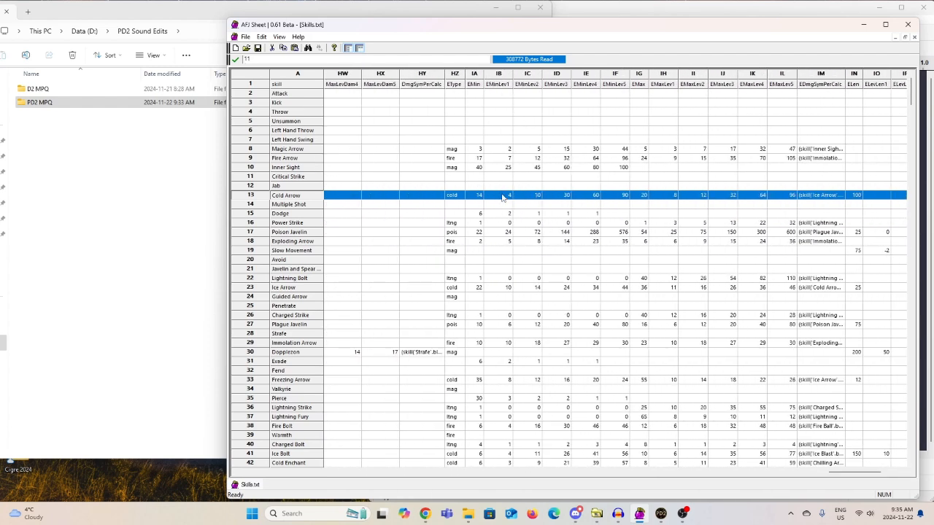
left_click(531, 195)
left_click(595, 196)
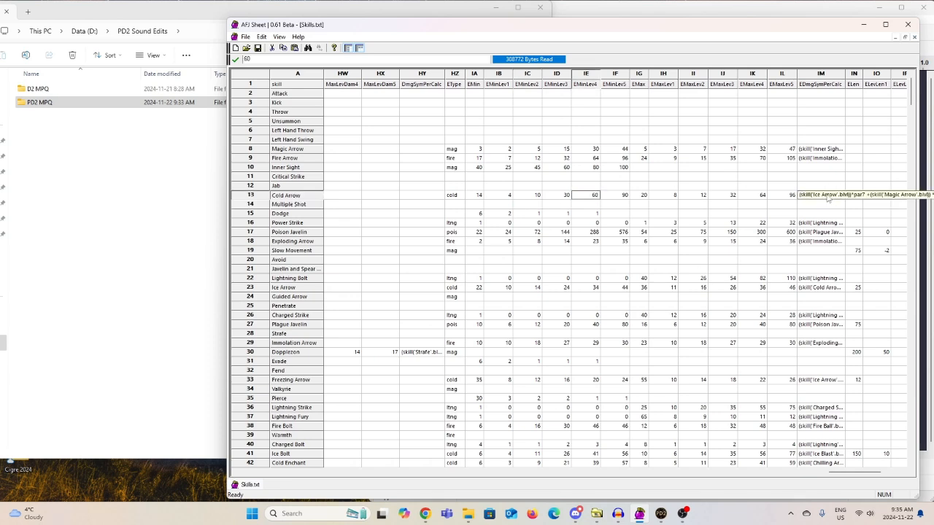
left_click_drag(865, 473, 235, 450)
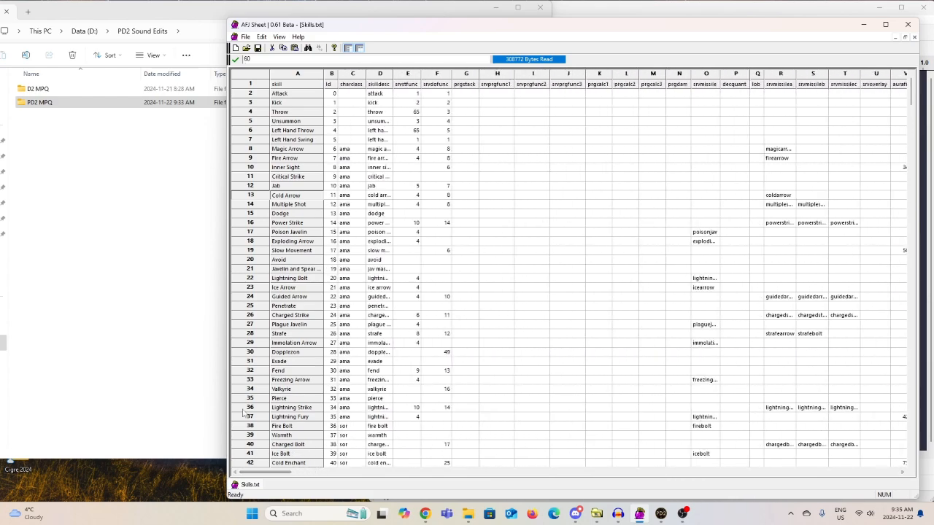
Step: Locate the assassin's Dragon Tail skill, select its row, and look up its srvmissilea entry
scroll(341, 224, "down", 4)
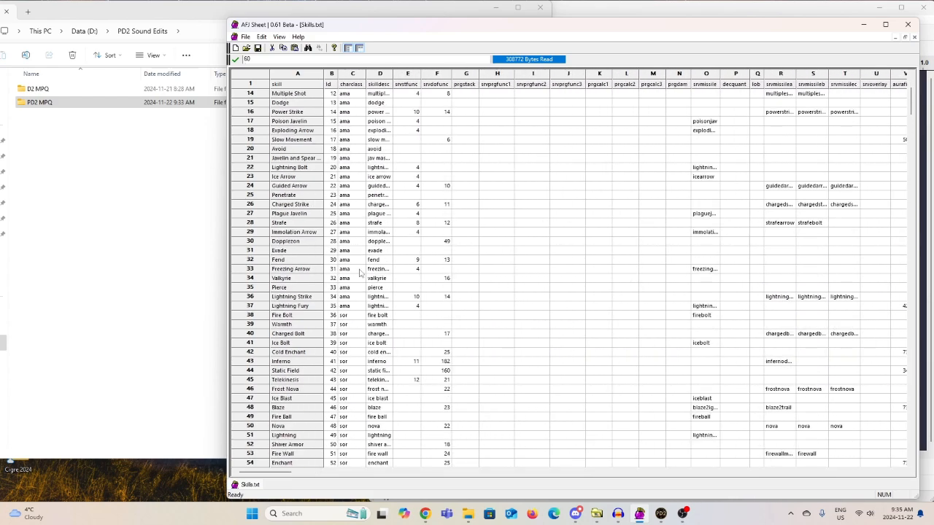
scroll(359, 272, "down", 9)
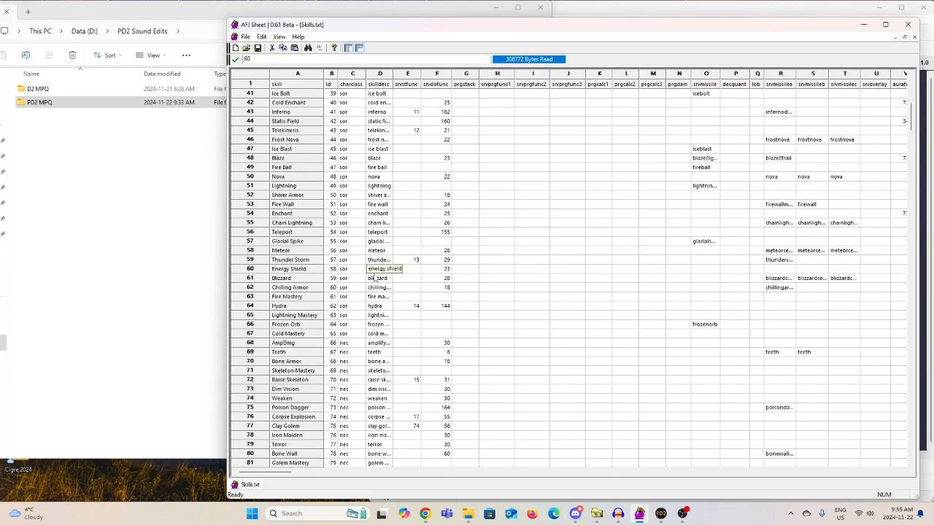
left_click_drag(911, 122, 907, 252)
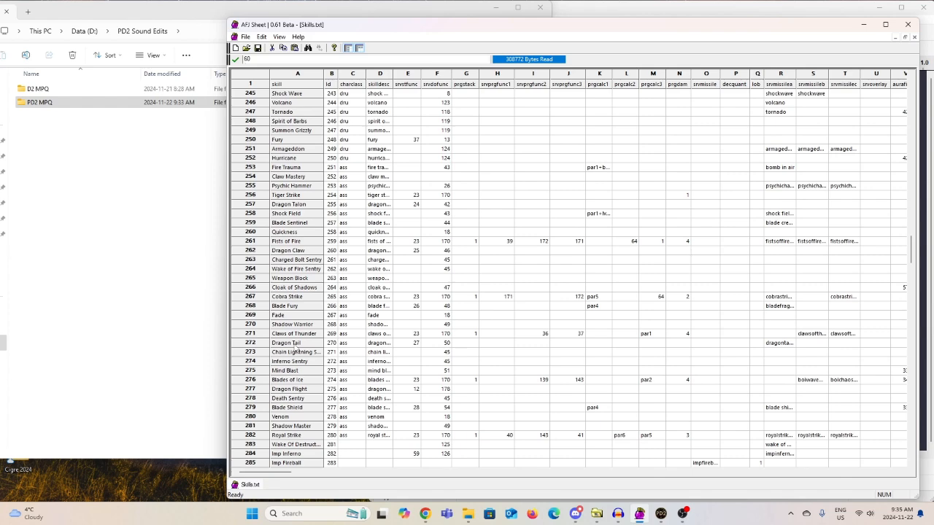
left_click(338, 343)
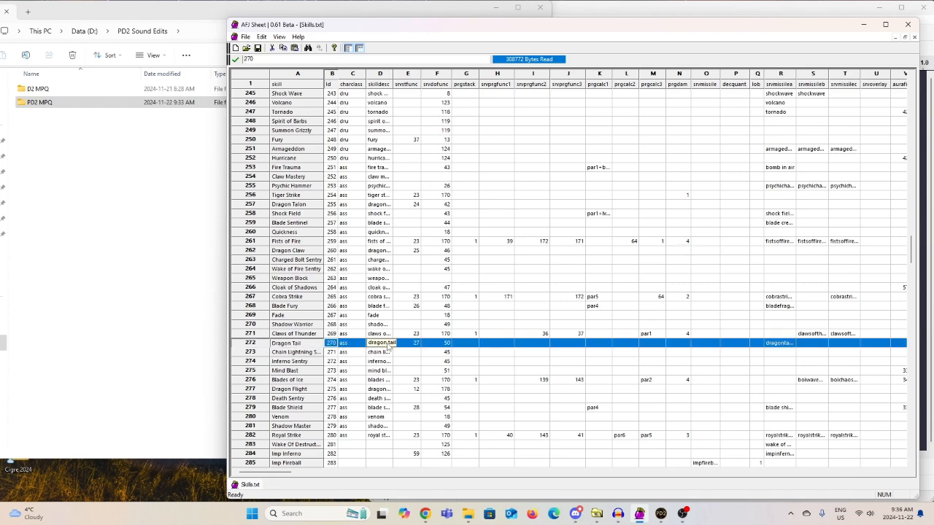
scroll(379, 362, "down", 2)
scroll(466, 263, "down", 7)
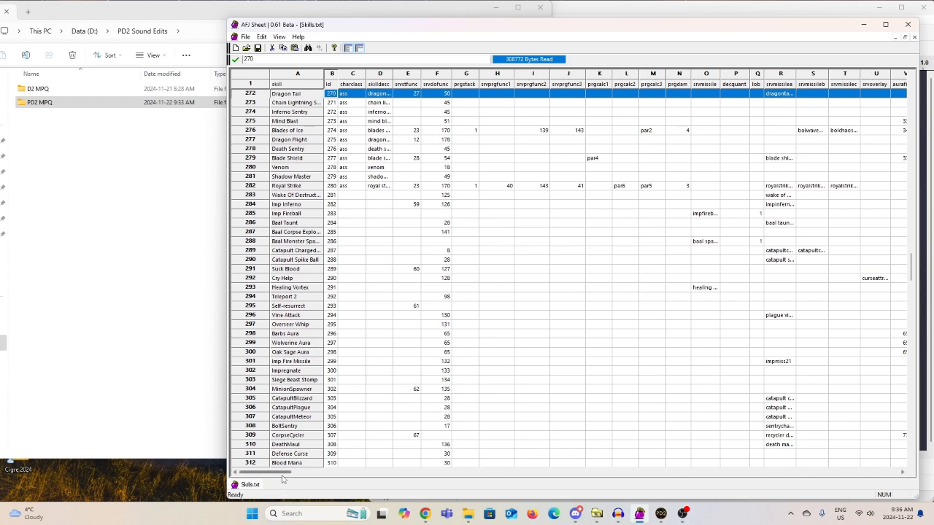
scroll(309, 473, "right", 5)
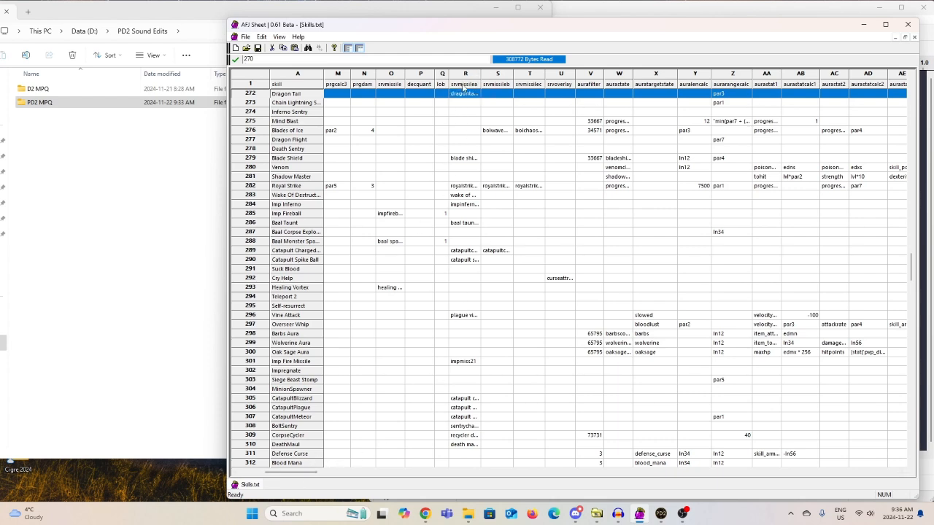
Step: Open Missiles.txt from the same excel folder and widen its Missile column to show the full names
left_click(249, 48)
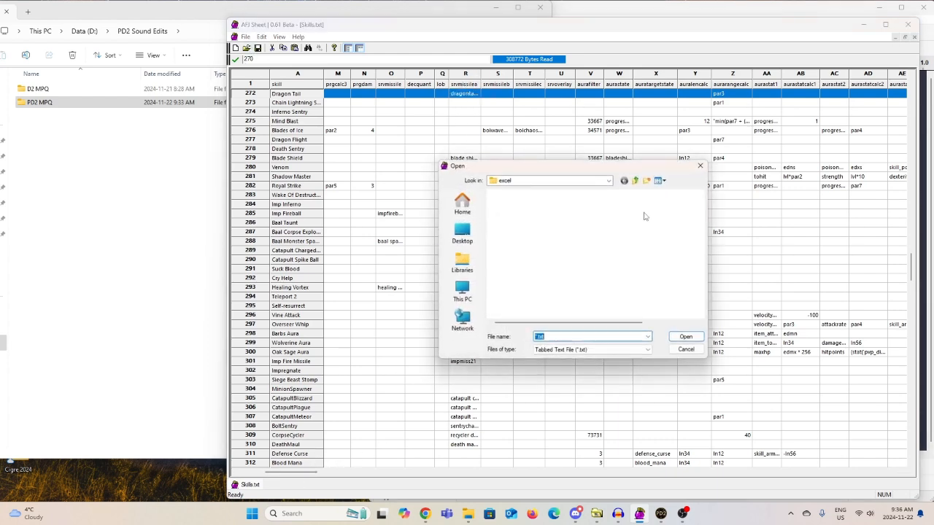
left_click(556, 261)
key("m")
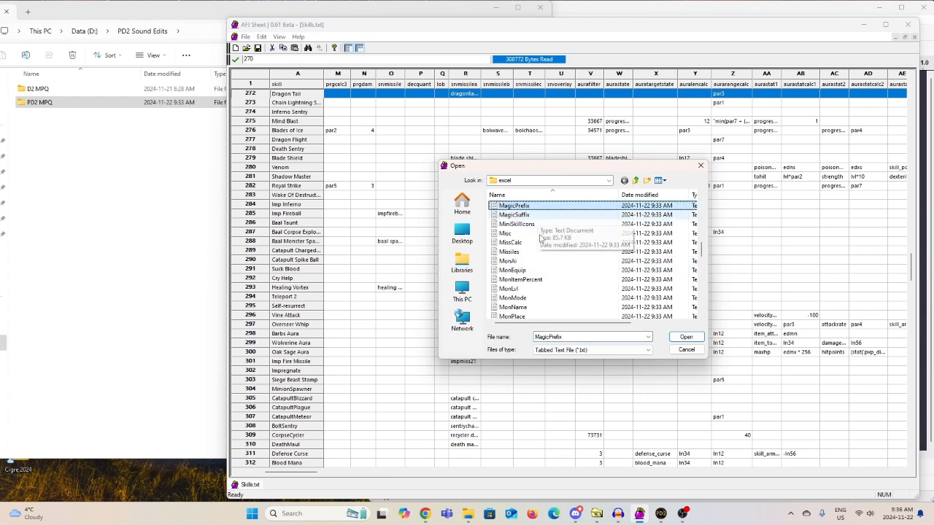
key("Return")
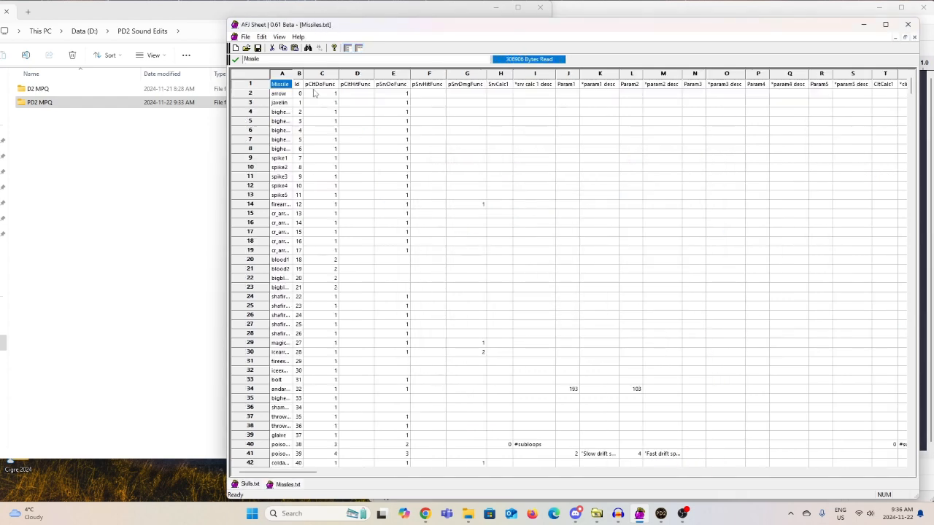
left_click_drag(346, 76, 350, 76)
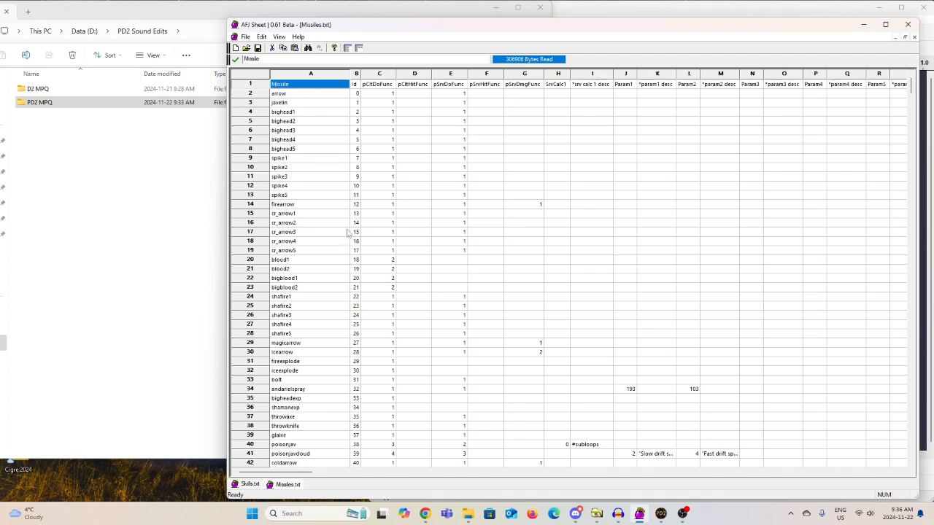
Step: Return to Skills.txt, widen the stsound column, and look up Dragon Tail's stsound entry
left_click(249, 485)
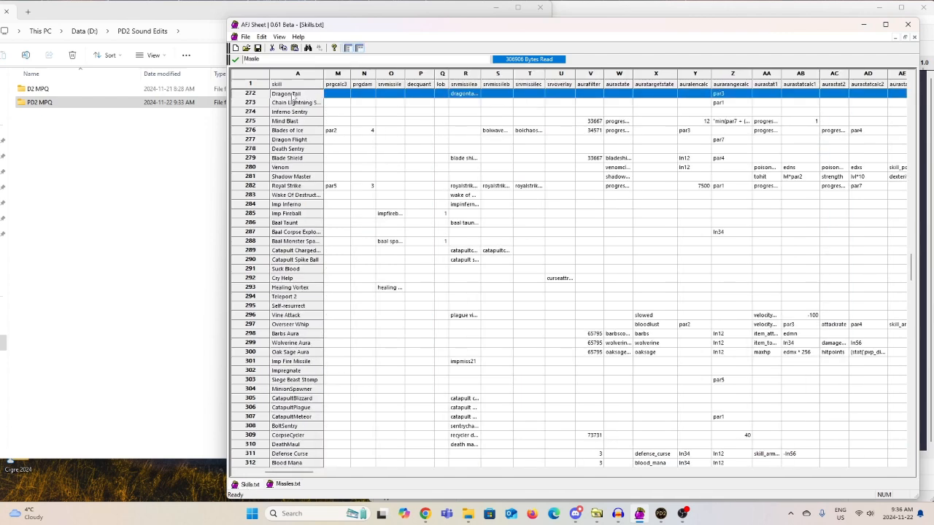
left_click(248, 94)
left_click_drag(292, 474, 461, 492)
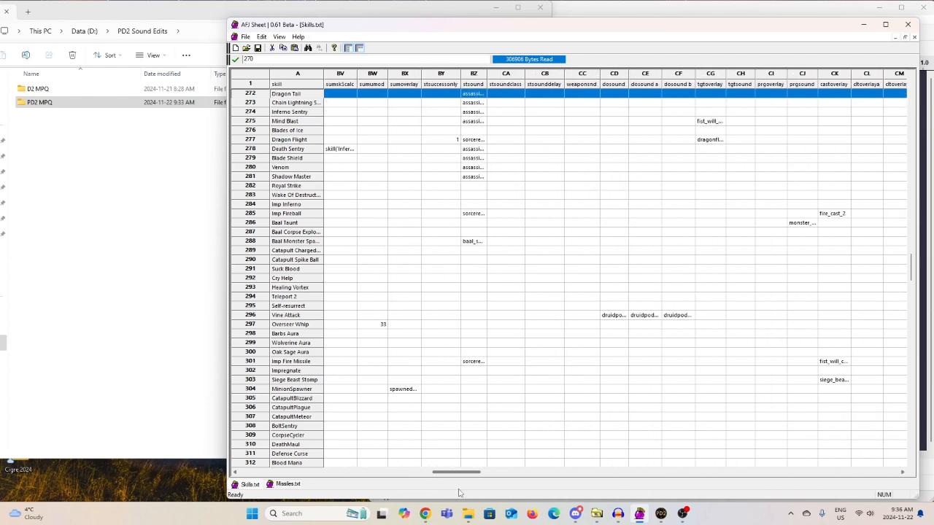
left_click(504, 75)
left_click_drag(487, 73, 529, 73)
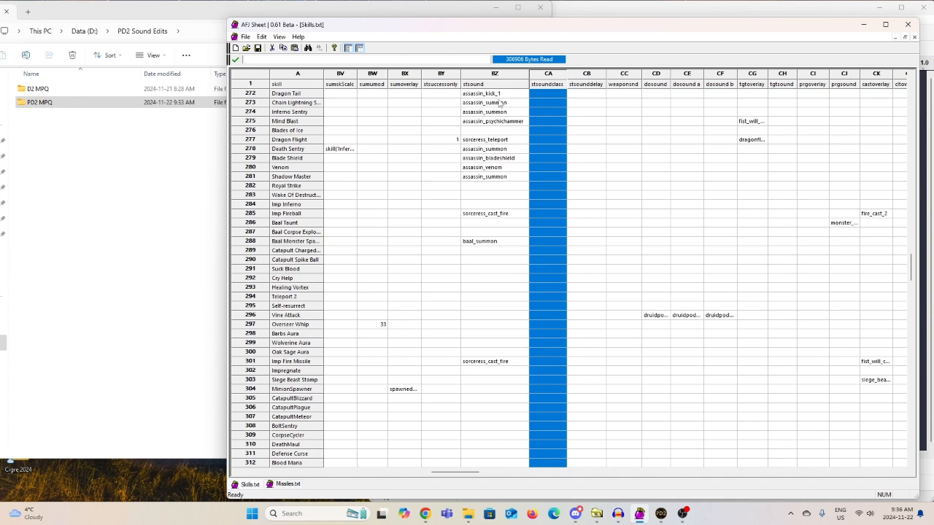
left_click(502, 95)
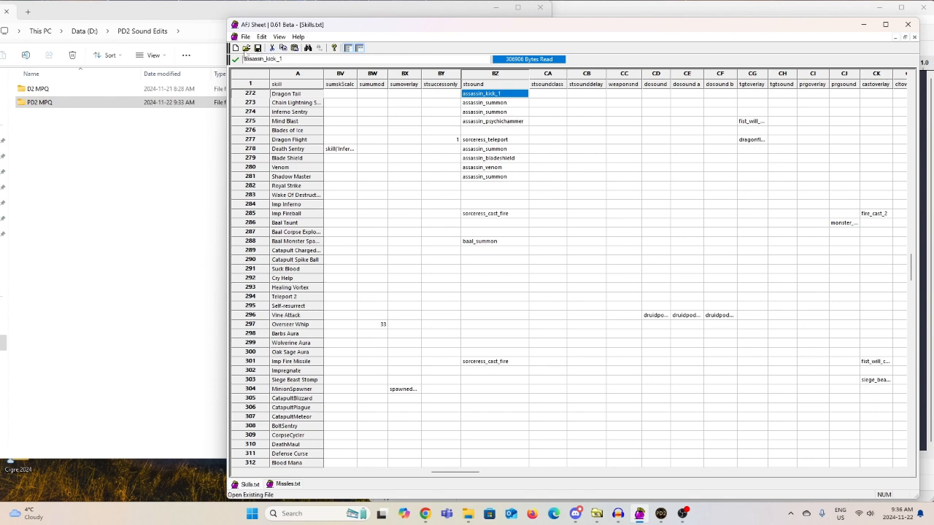
Step: Open Sounds.txt from the same excel folder and widen its Sound column to show the full names
left_click(246, 48)
left_click(532, 224)
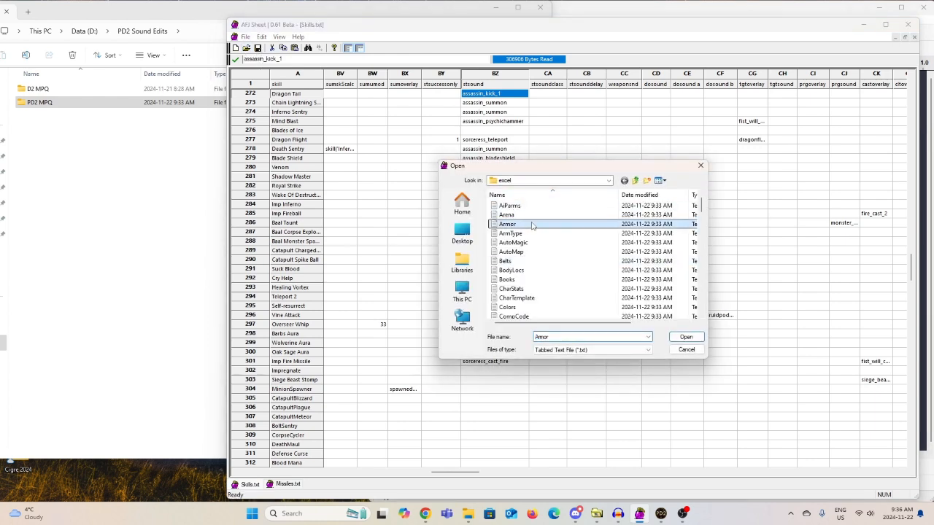
key("s")
double_click(513, 271)
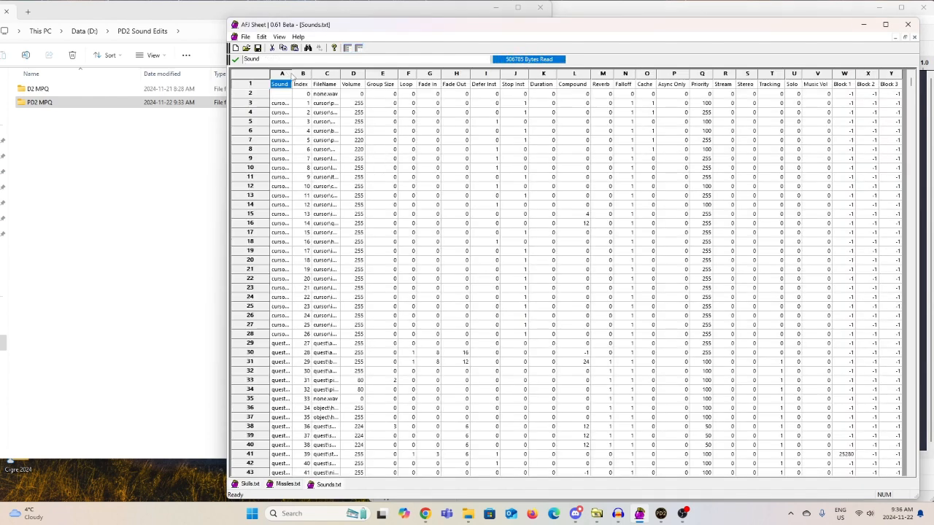
left_click_drag(291, 75, 378, 88)
Step: Try to find Dragon Tail's sound by searching Sounds.txt for "assassinkick"
key("ctrl+f")
type("ai")
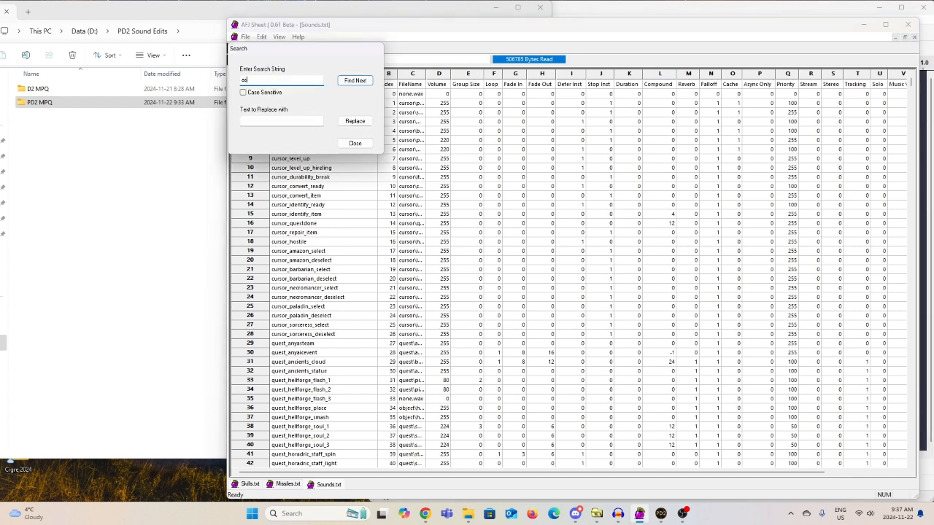
type("sassinkin")
key("Return")
key("Return")
key("BackSpace")
type("assassinkill")
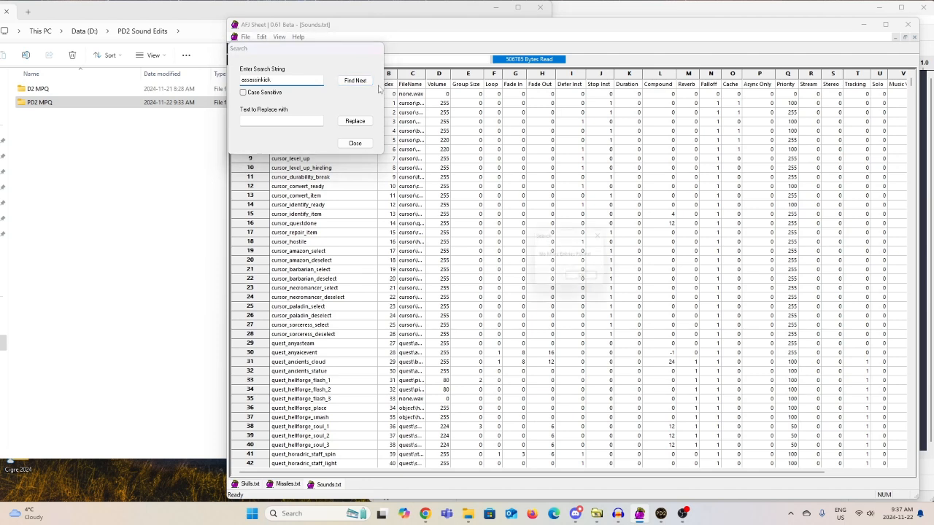
key("Return")
key("Return")
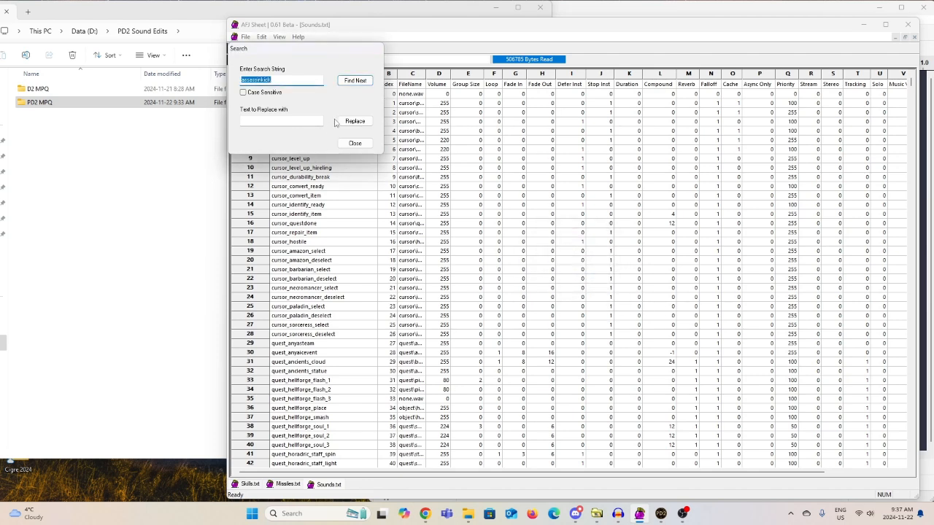
left_click(355, 143)
Step: Recheck the spelling of Dragon Tail's stsound entry in Skills.txt and search Sounds.txt for "assassin_kick"
left_click(249, 484)
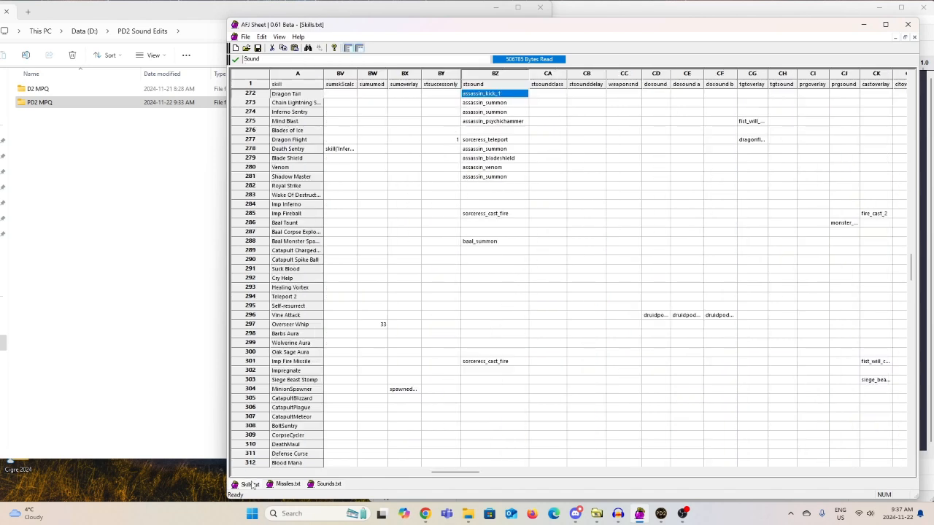
left_click(309, 485)
key("ctrl+f")
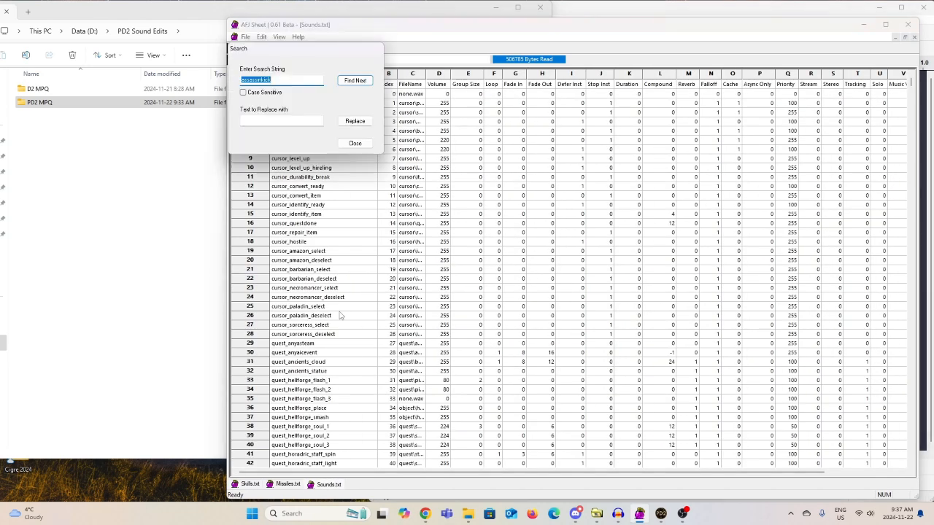
type("ass")
key("Return")
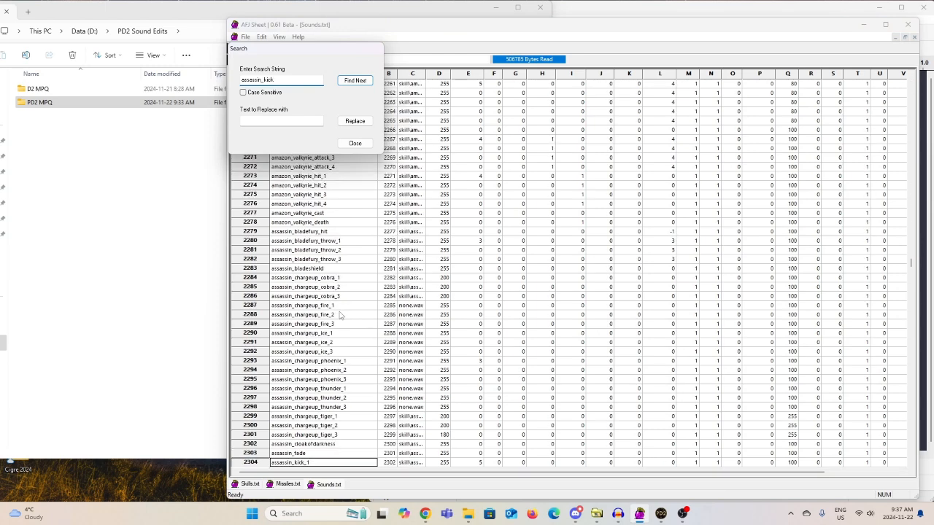
left_click(355, 143)
Step: Examine the assassin_kick rows in Sounds.txt and compare them with Dragon Tail's stsound entry in Skills.txt
scroll(411, 276, "down", 4)
scroll(409, 296, "down", 5)
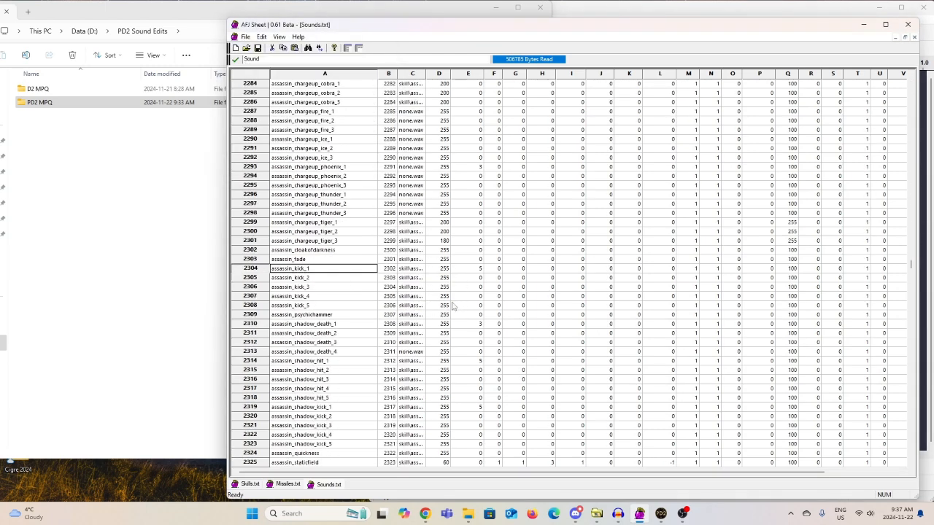
scroll(410, 296, "down", 1)
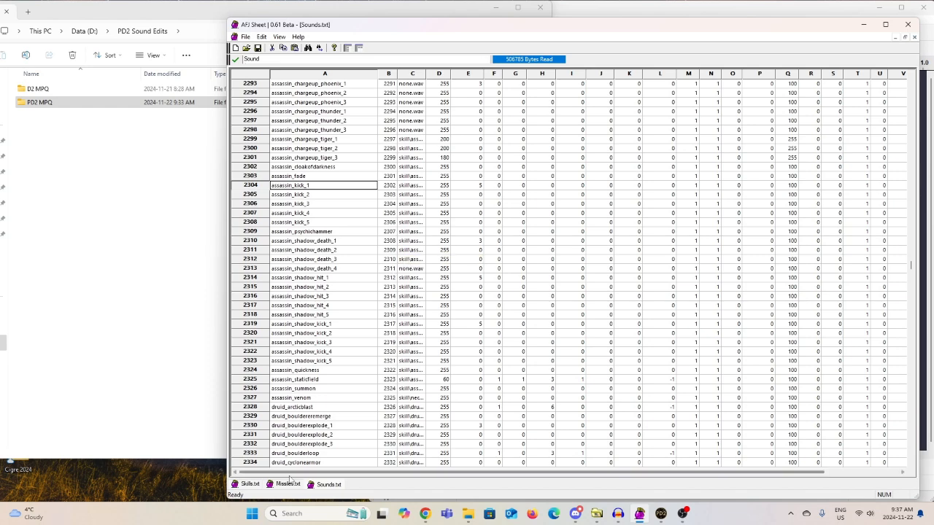
left_click(249, 484)
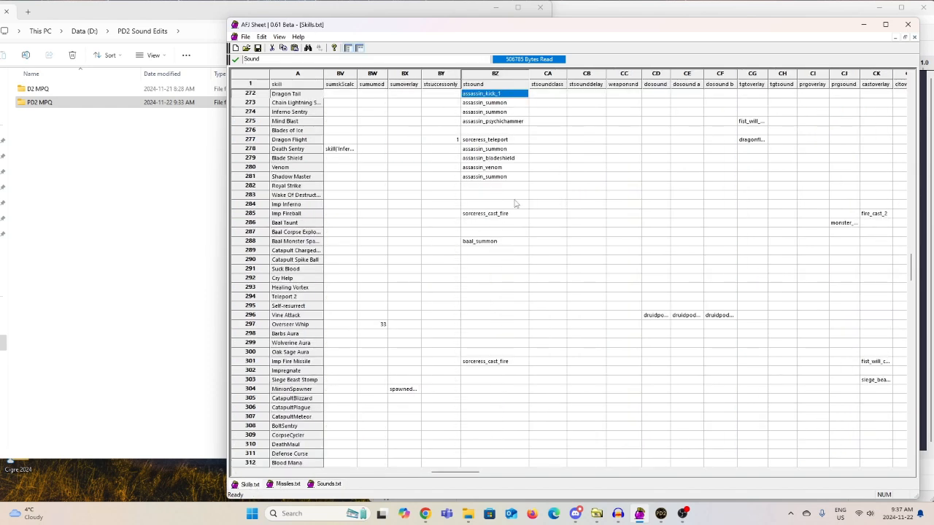
left_click(327, 485)
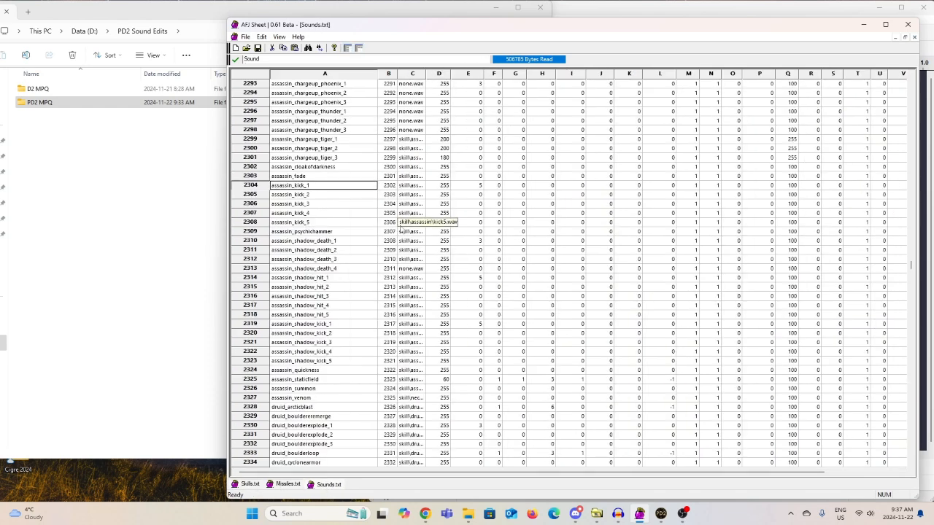
left_click(343, 225)
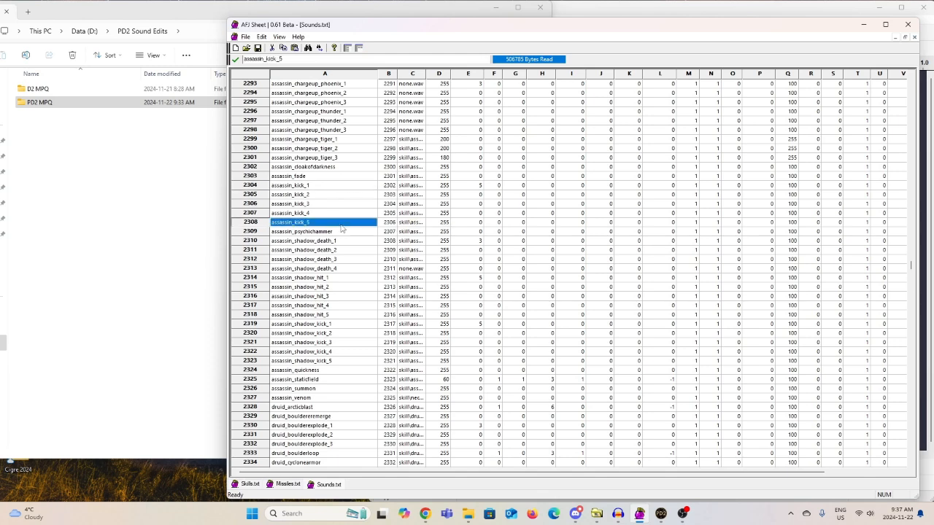
Step: Lock the first row and first column of Sounds.txt, and widen the FileName column to show the assassin_kick paths
key("ctrl+r")
key("ctrl+q")
left_click(261, 179)
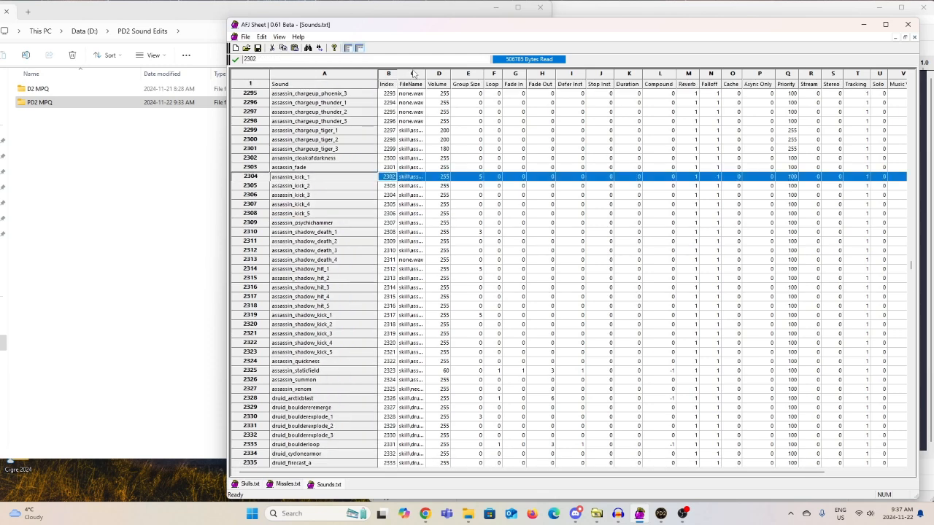
left_click_drag(429, 74, 458, 74)
left_click(480, 179)
scroll(484, 180, "down", 3)
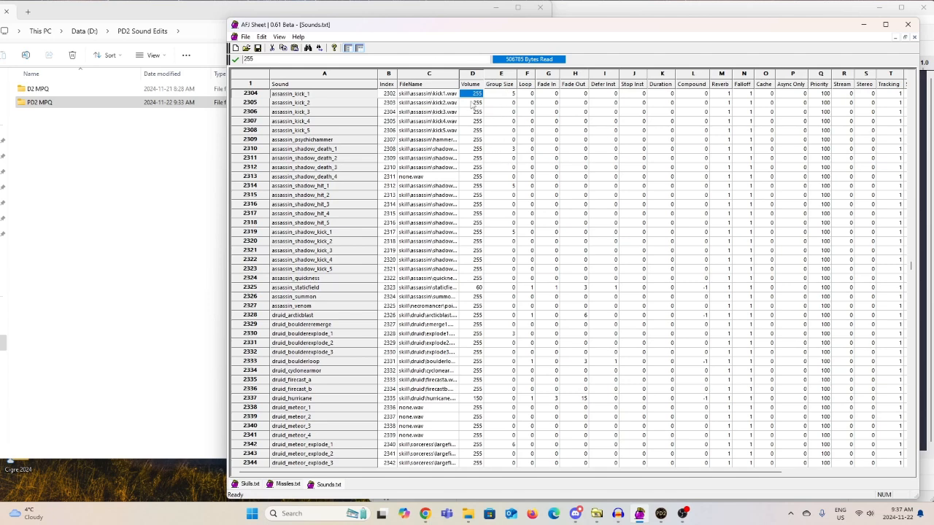
Step: Check Dragon Tail's stsound reference again and select the rows assassin_kick_1 through assassin_kick_5 in Sounds.txt
left_click(341, 98)
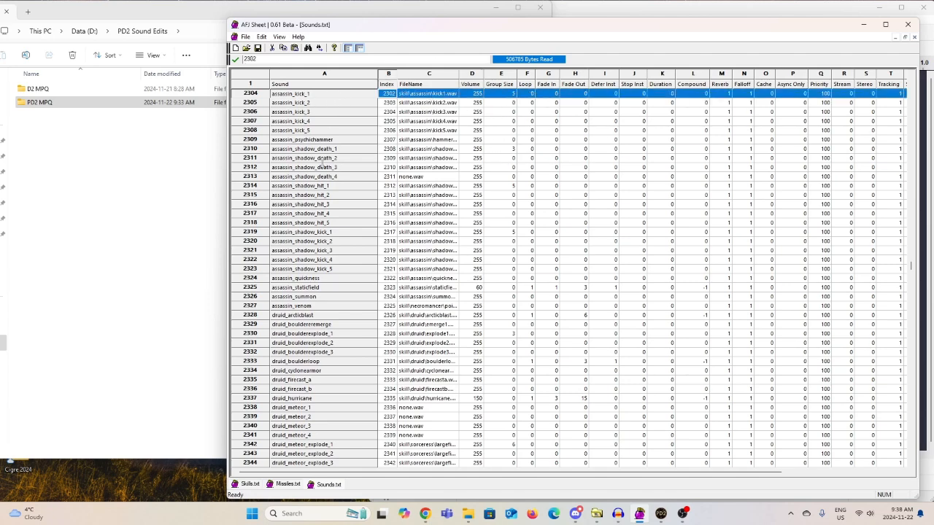
left_click(249, 485)
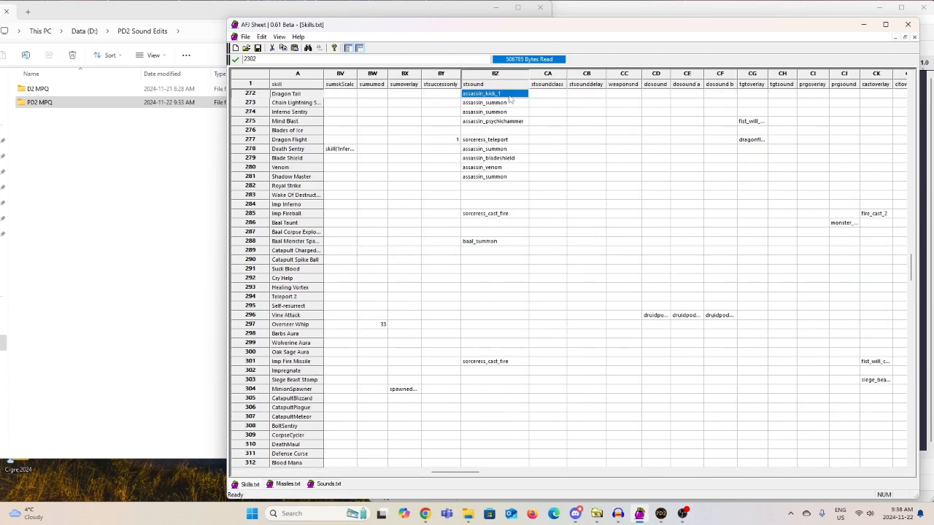
left_click(328, 484)
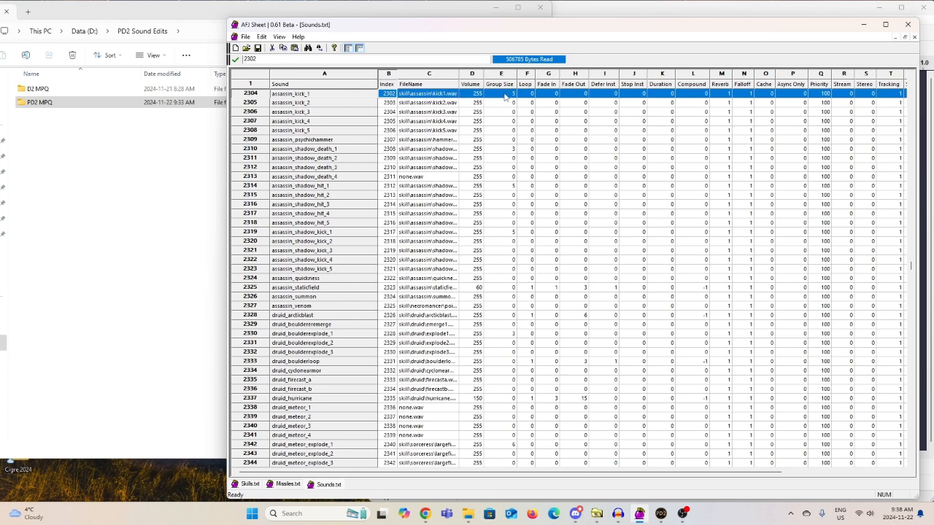
left_click(332, 131, "shift")
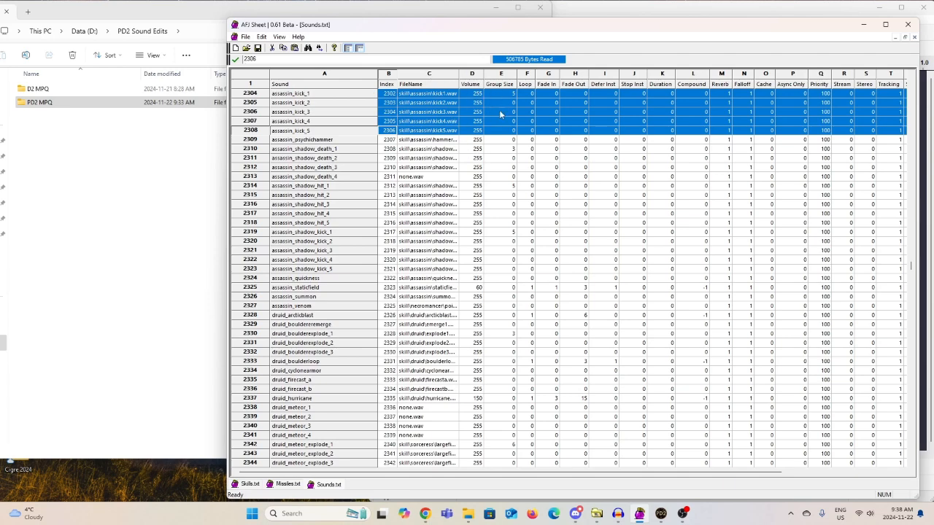
Step: Inspect the FileName paths of assassin_kick_1 and assassin_kick_5
left_click(429, 94)
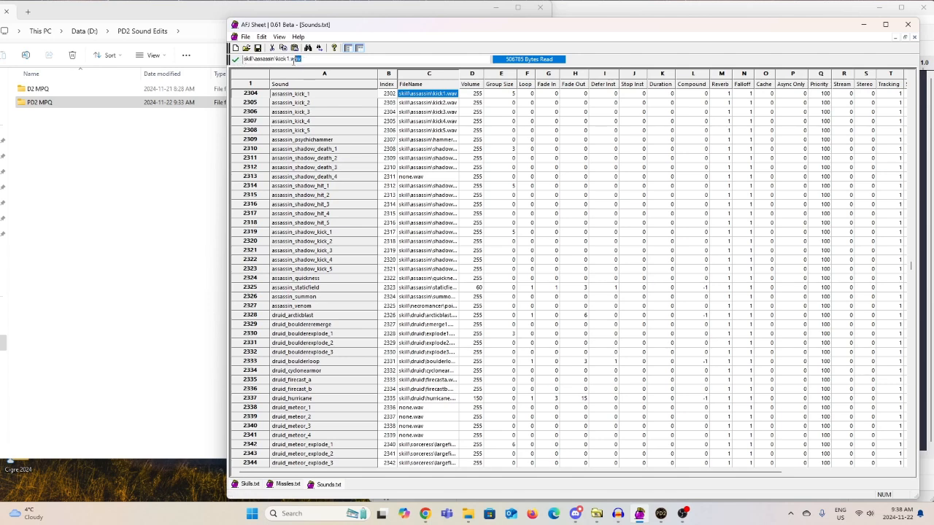
left_click_drag(293, 61, 277, 61)
left_click(451, 131)
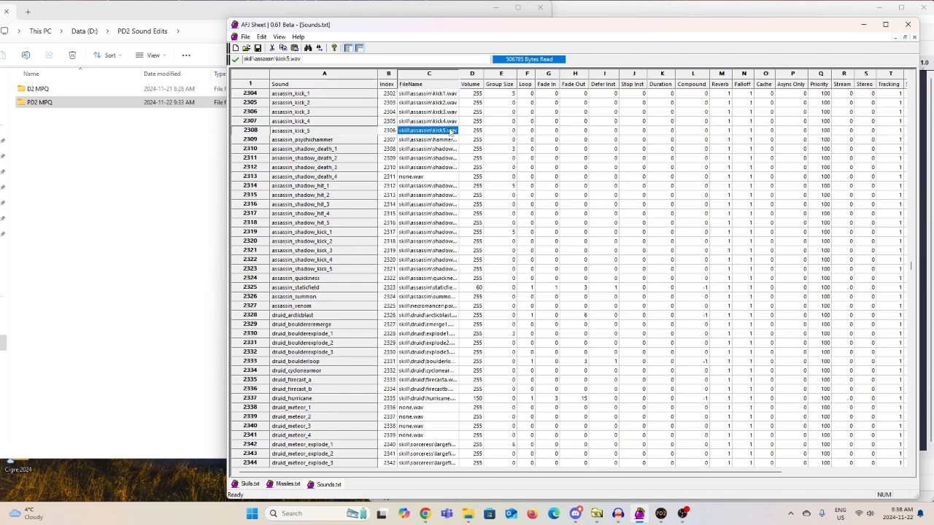
left_click(439, 95)
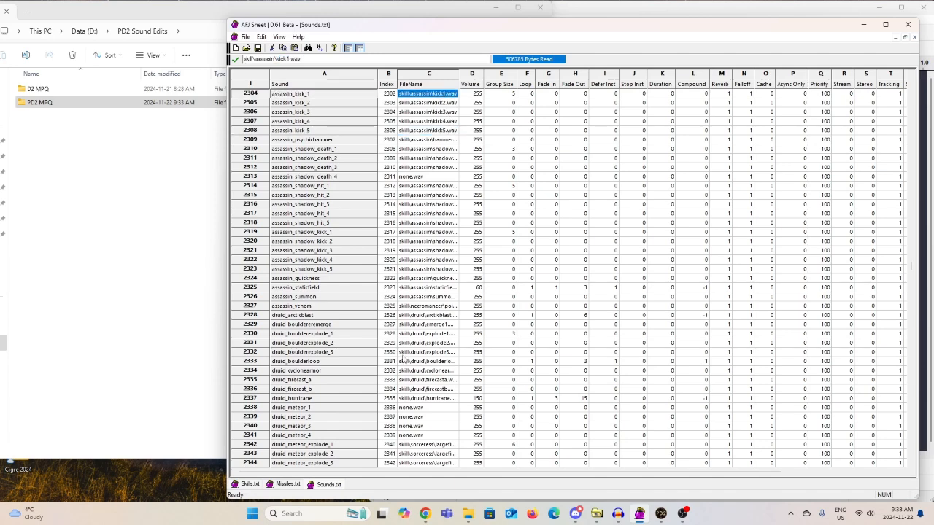
Step: Switch to WinMPQ, open d2sfx.mpq from the Diablo II folder, and widen the Name column of its file list
left_click(597, 514)
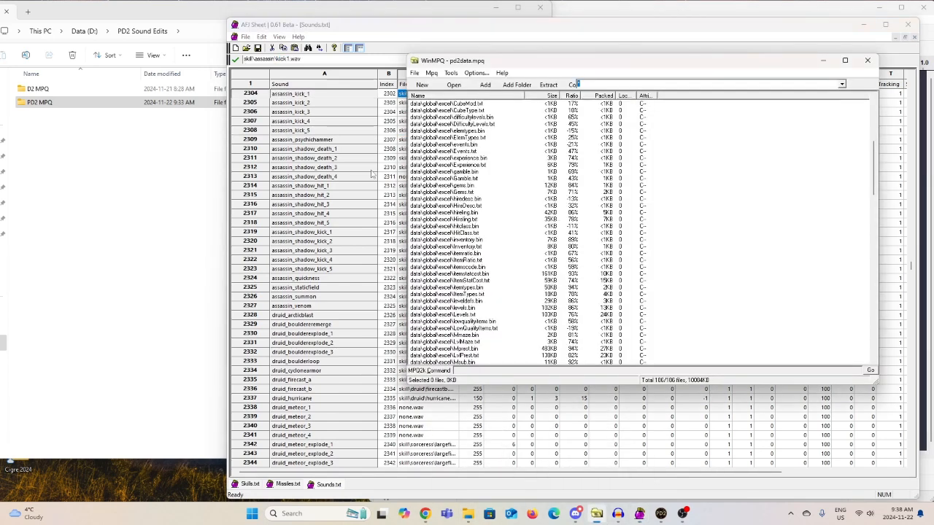
left_click(454, 84)
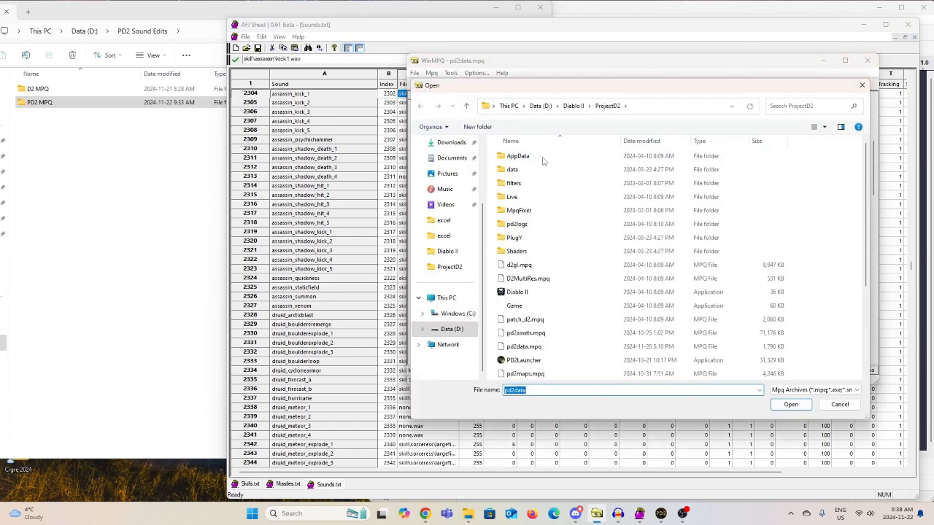
mouse_move(573, 110)
left_mouse_down()
mouse_move(596, 110)
mouse_move(575, 110)
left_mouse_up()
left_click(574, 107)
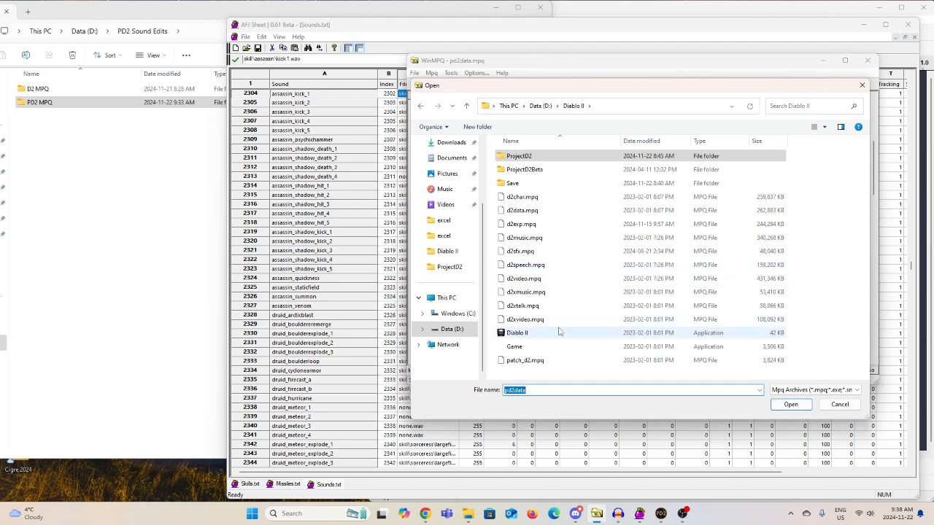
left_click(558, 252)
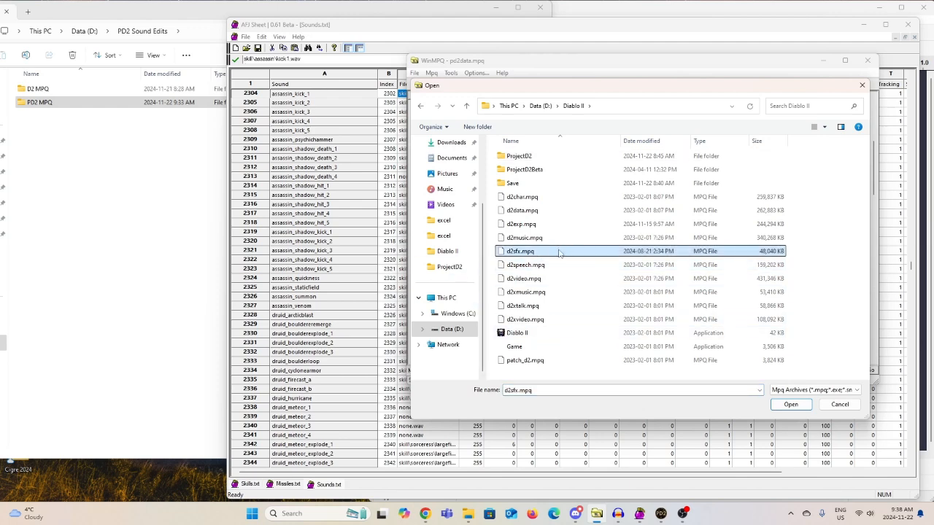
double_click(557, 254)
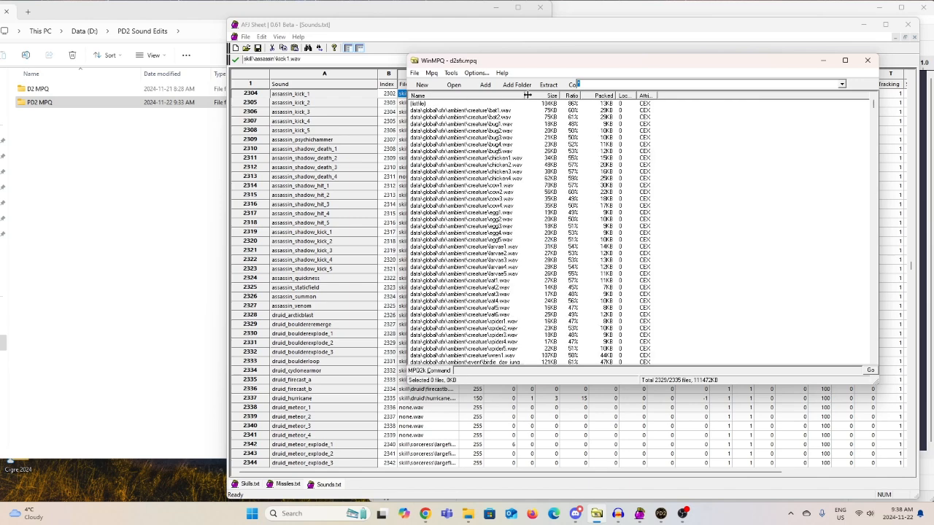
left_click_drag(526, 96, 578, 96)
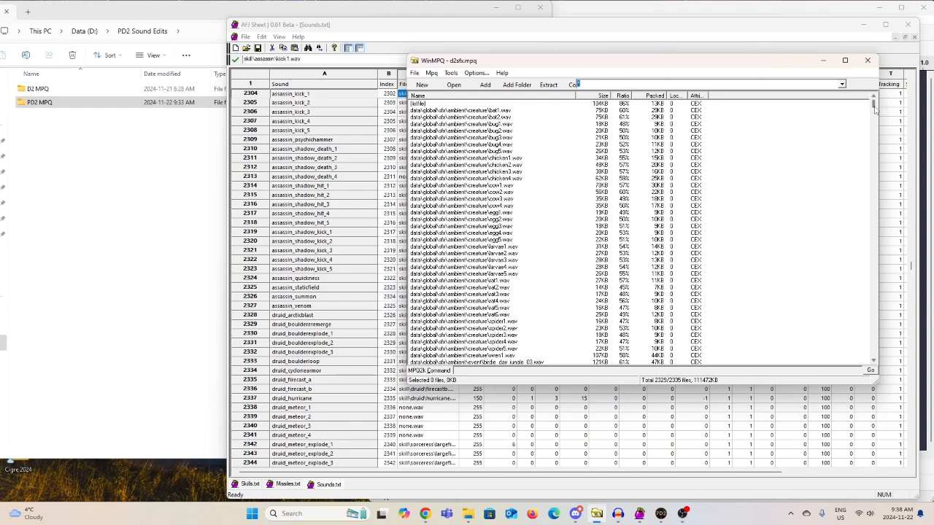
left_click_drag(873, 105, 869, 324)
left_click(451, 85)
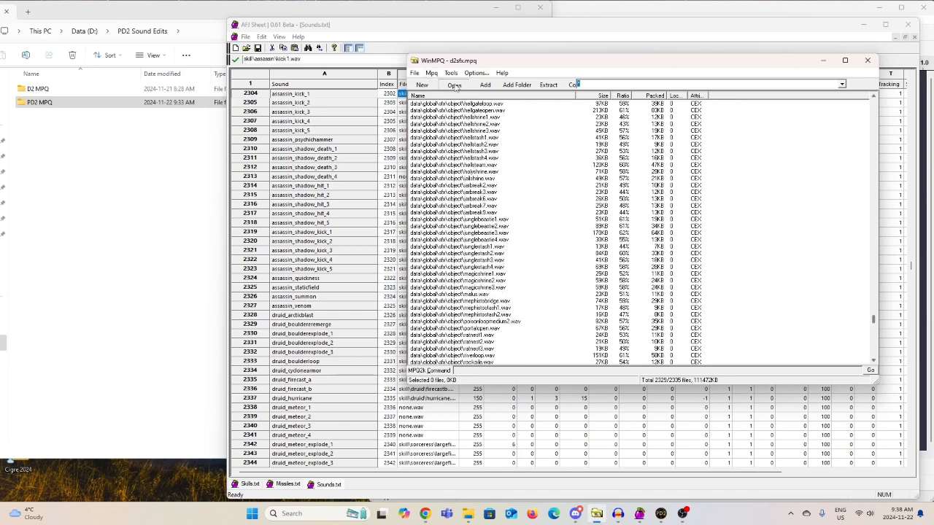
left_click(543, 227)
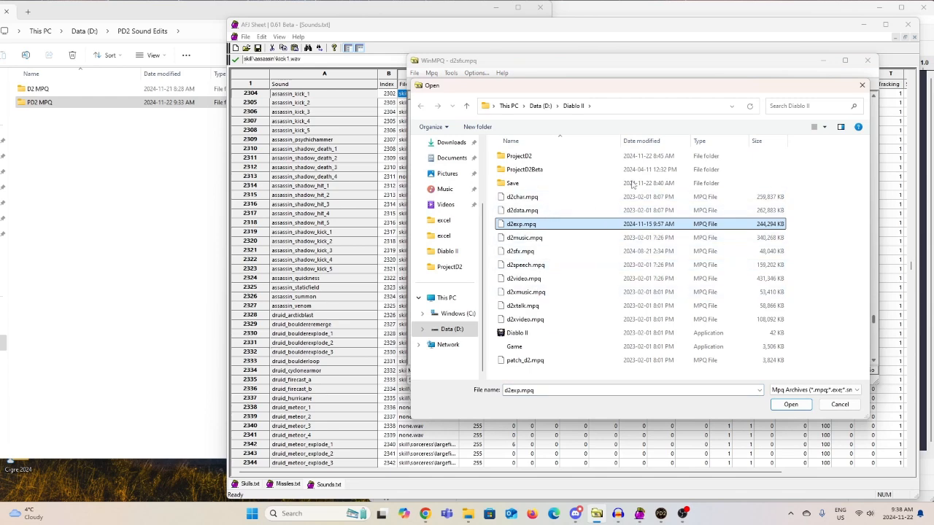
left_click(861, 84)
Step: Look through the skill sound paths in d2sfx.mpq for the assassin kick files
scroll(590, 252, "down", 4)
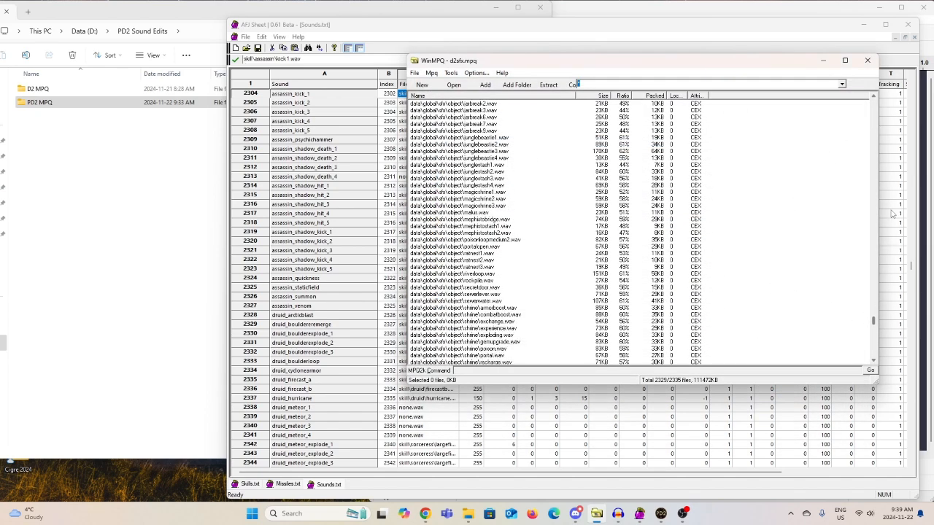
left_click_drag(875, 321, 877, 343)
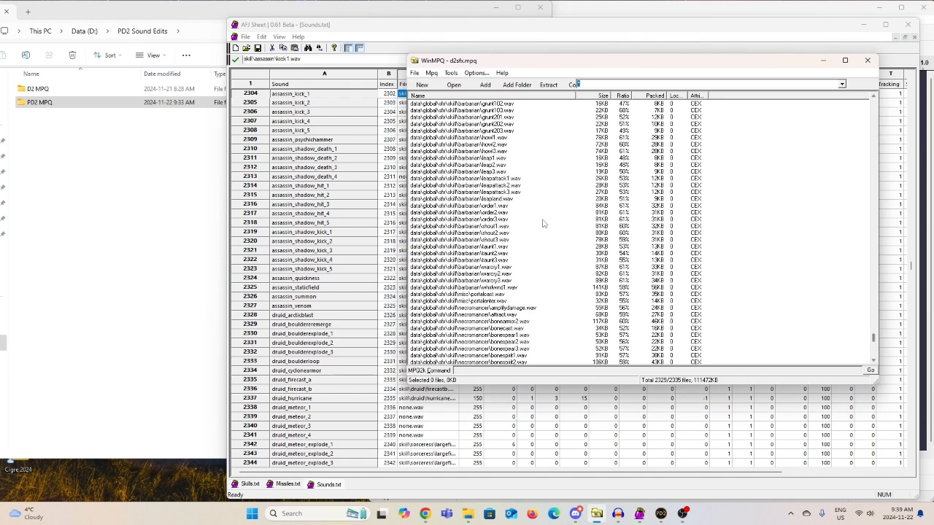
left_click(502, 225)
left_click(487, 267)
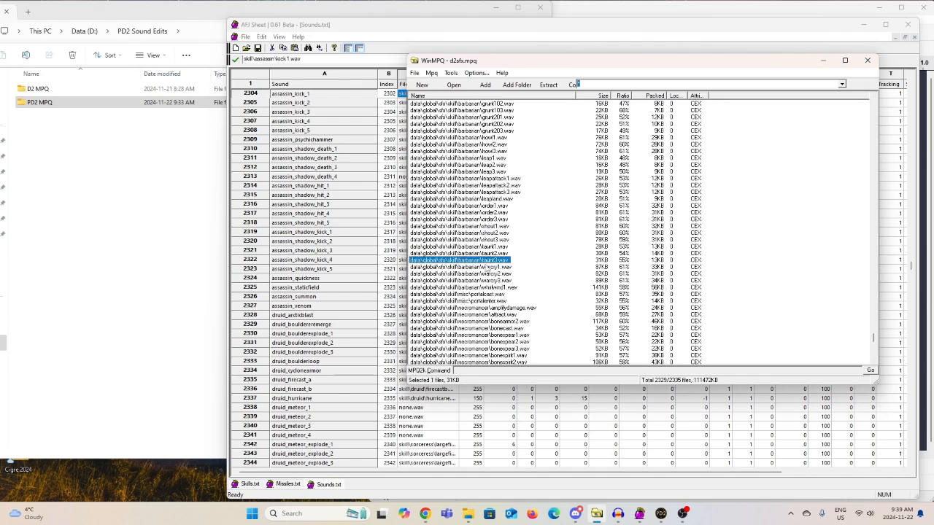
left_click(487, 280)
left_click(486, 226)
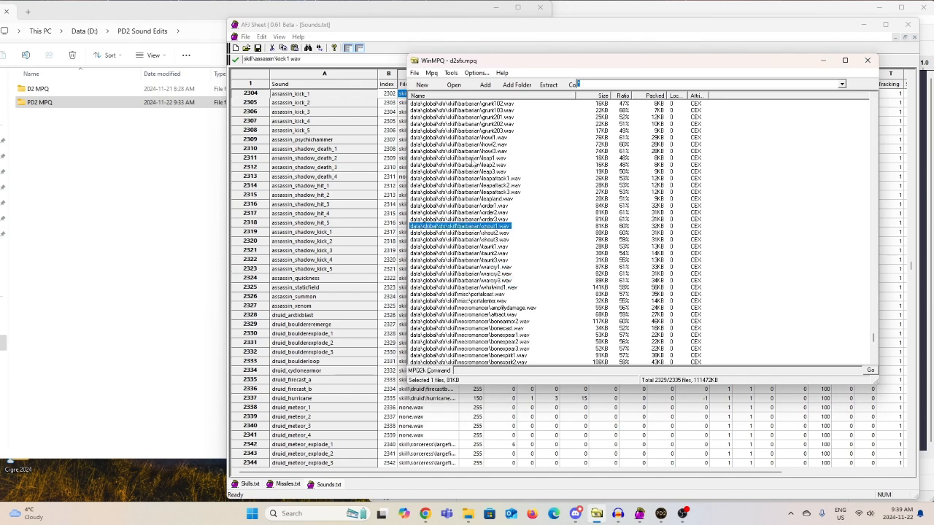
Step: Bring up the choice of archives in the Diablo II folder, check d2sfx.mpq, and select d2exp.mpq
left_click(454, 85)
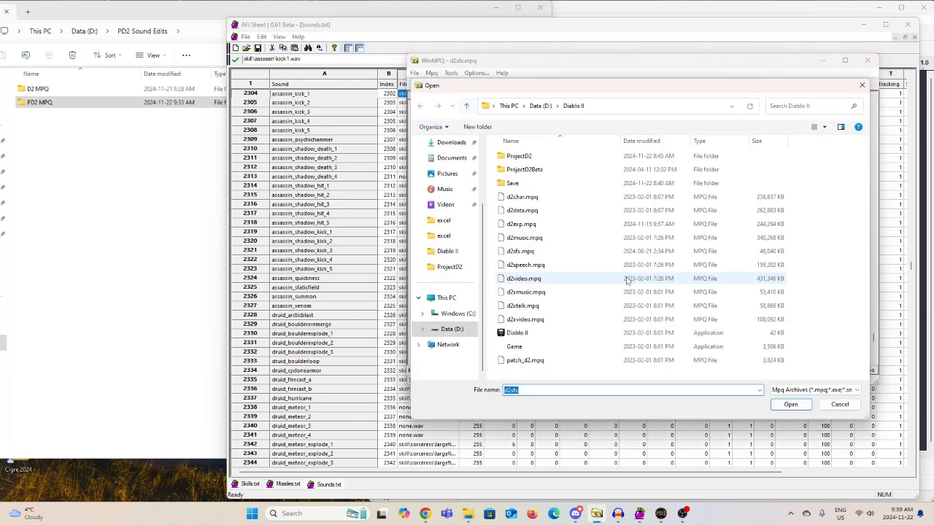
left_click(538, 251)
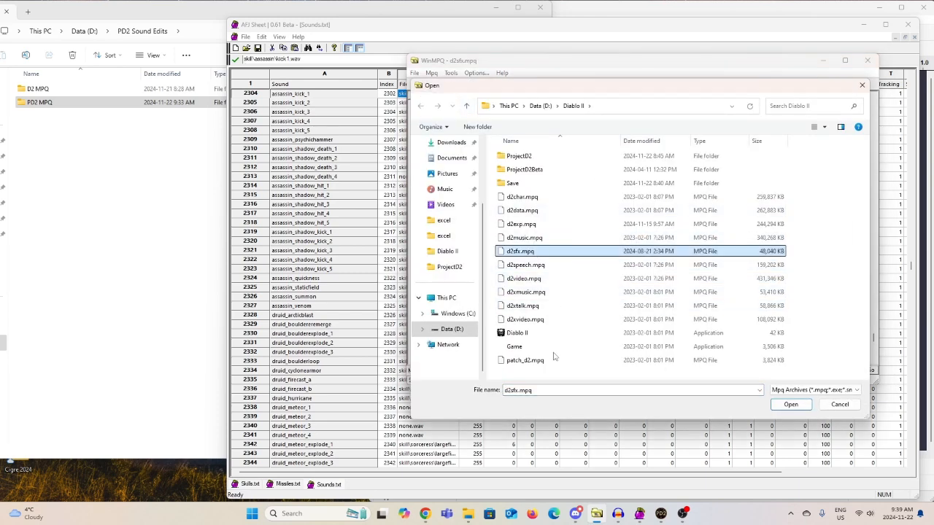
left_click(542, 224)
Step: Open a new File Explorer window and go to the Diablo II folder on the Data (D:) drive
left_click(472, 517)
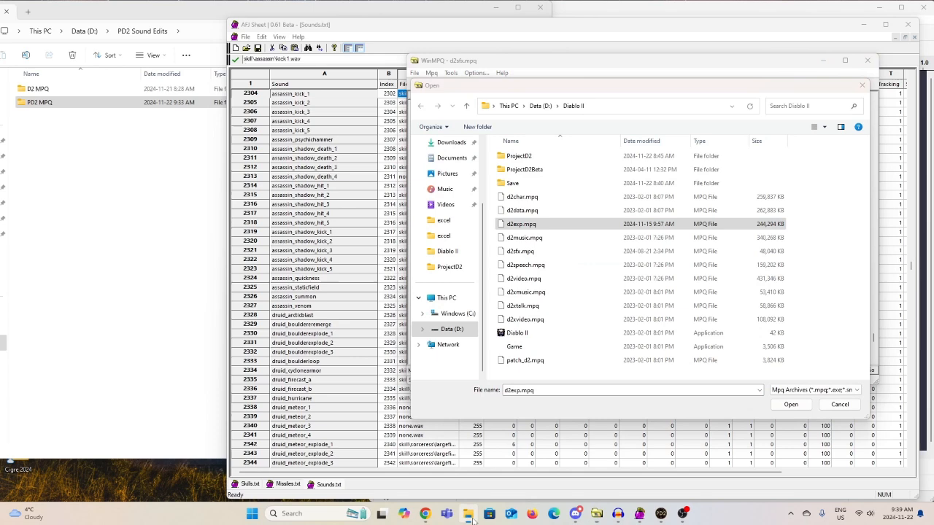
right_click(471, 517)
left_click(445, 457)
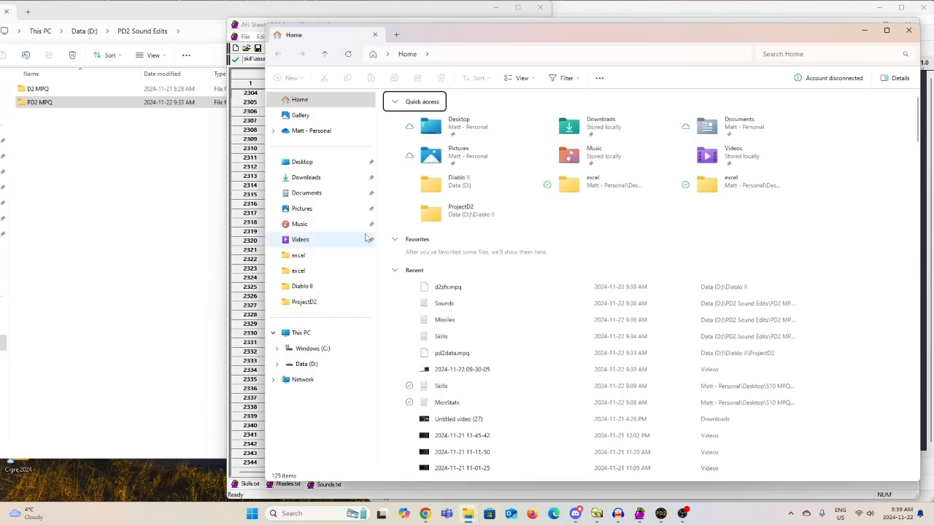
scroll(408, 240, "down", 2)
left_click(321, 363)
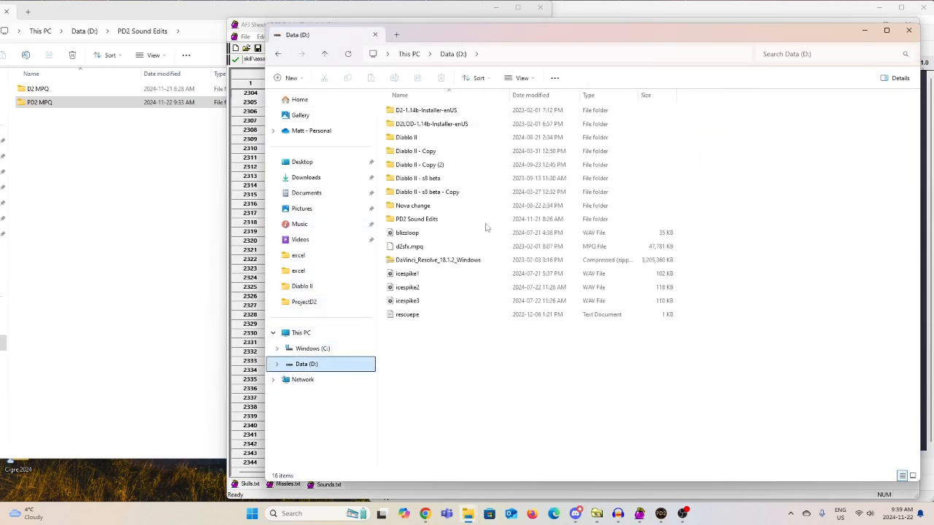
double_click(443, 139)
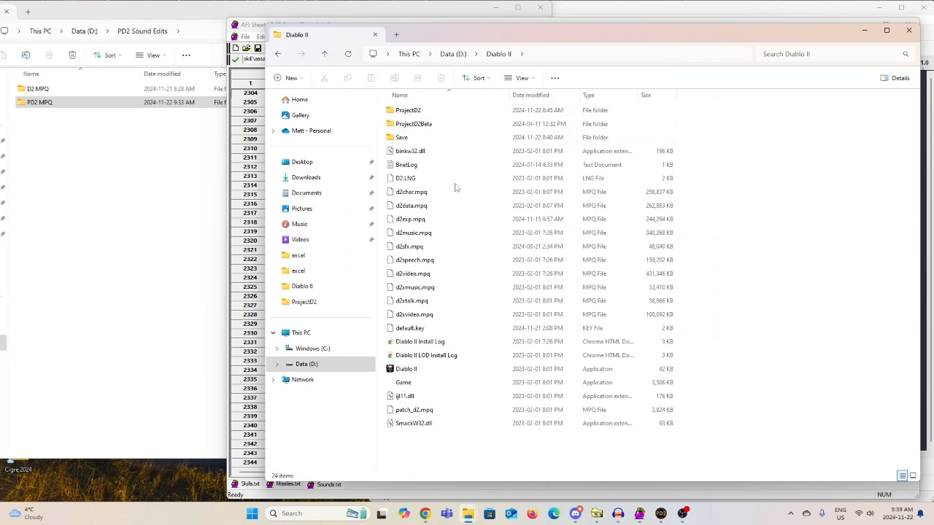
Step: Copy d2exp.mpq and d2sfx.mpq from the Diablo II folder
left_click(445, 219)
left_click(436, 248, "ctrl")
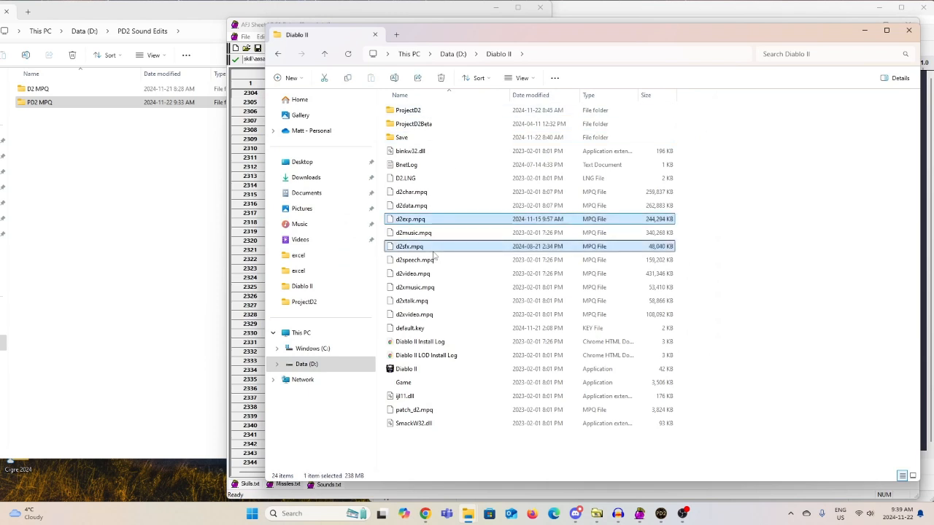
right_click(441, 224)
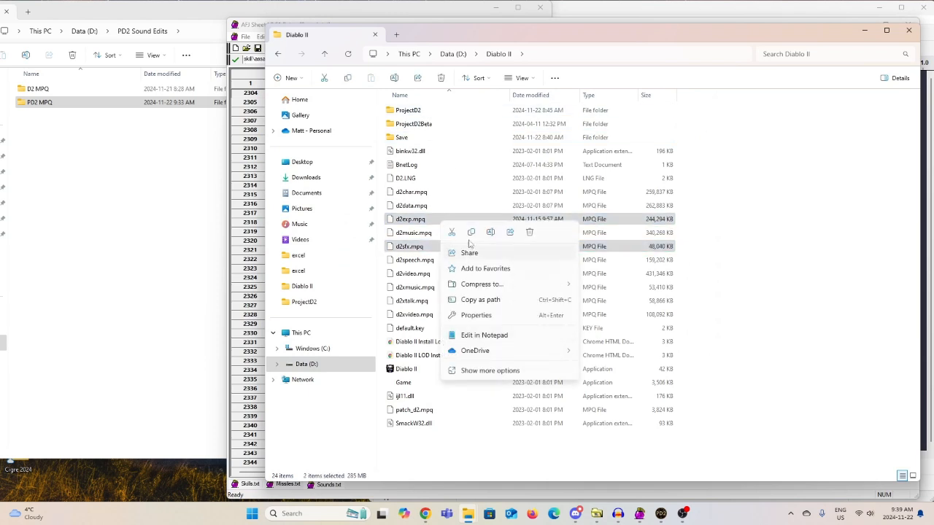
left_click(471, 232)
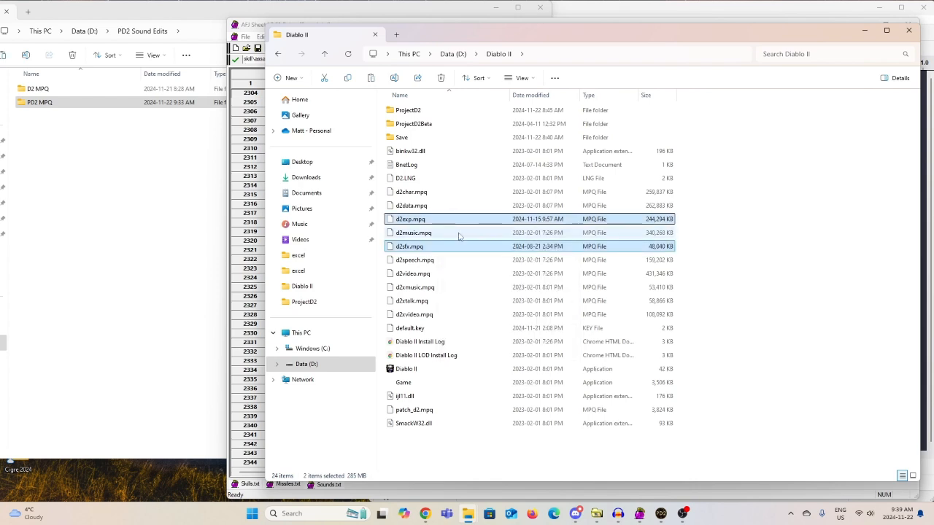
Step: Paste the two copied MPQ files into the Backup folder inside D2 MPQ under PD2 Sound Edits
left_click(102, 124)
double_click(80, 91)
right_click(117, 159)
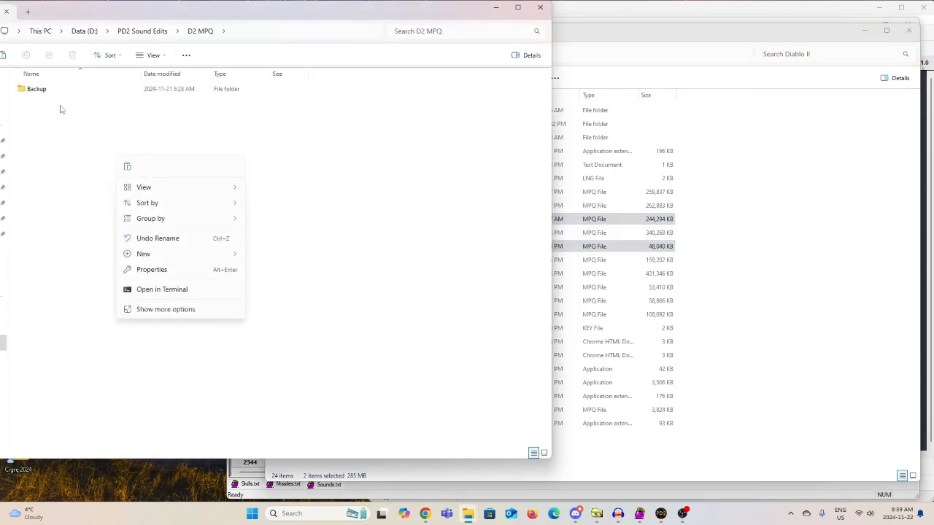
left_click(58, 90)
double_click(58, 90)
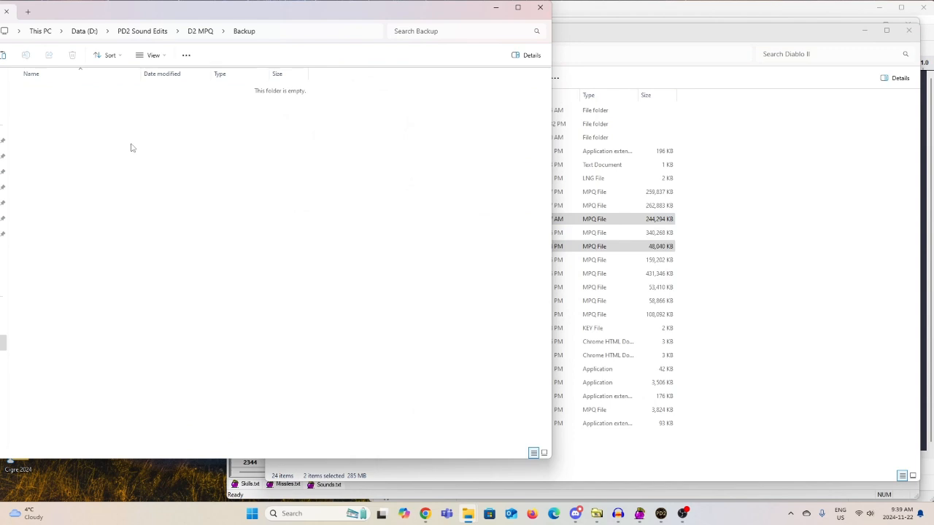
key("ctrl+v")
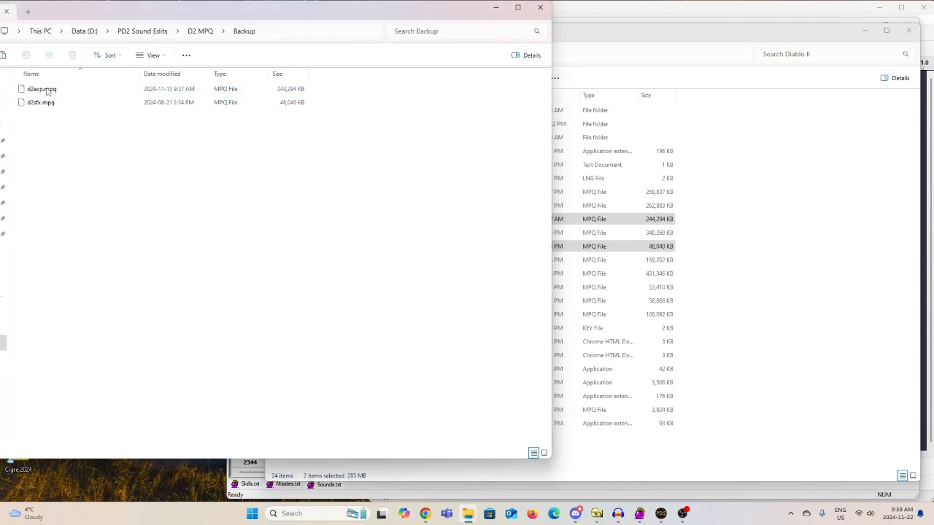
Step: Return the backup window to the PD2 Sound Edits folder and minimize the Diablo II folder window
left_click(209, 35)
left_click(637, 46)
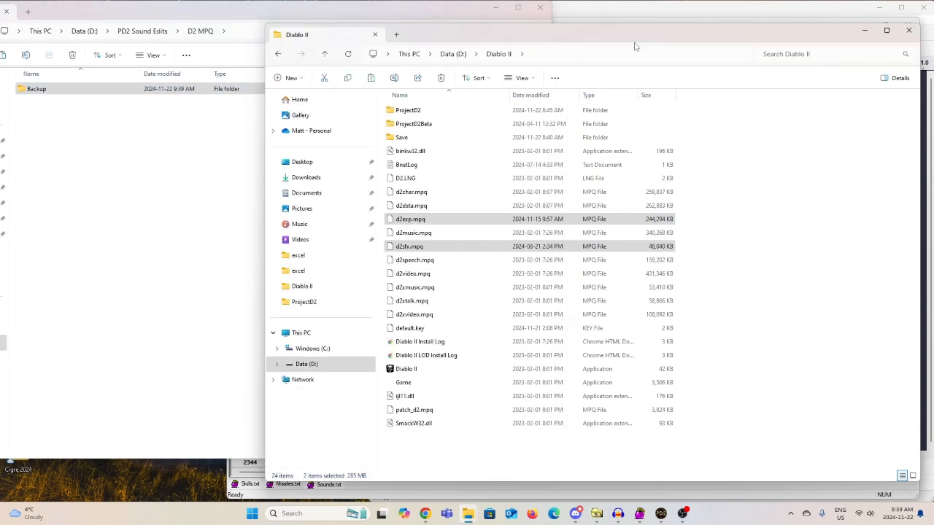
left_click(165, 33)
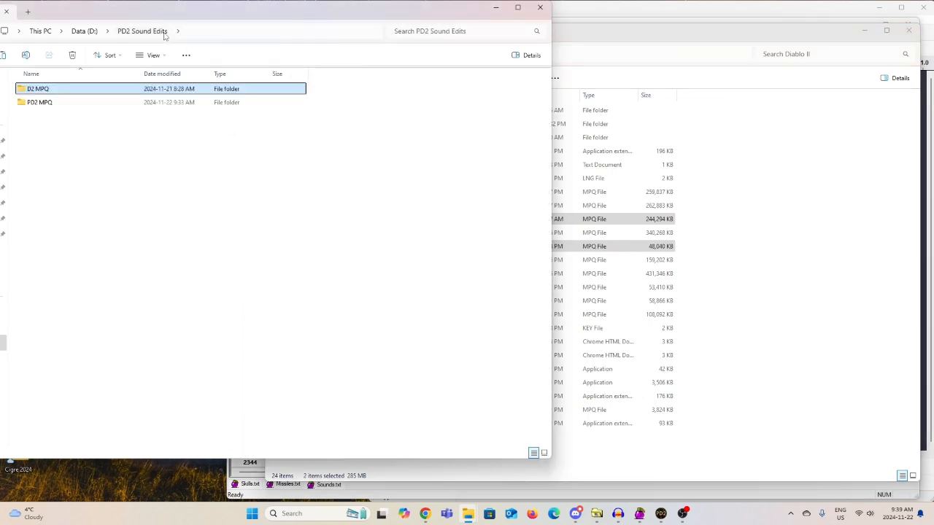
left_click(742, 35)
left_click(866, 32)
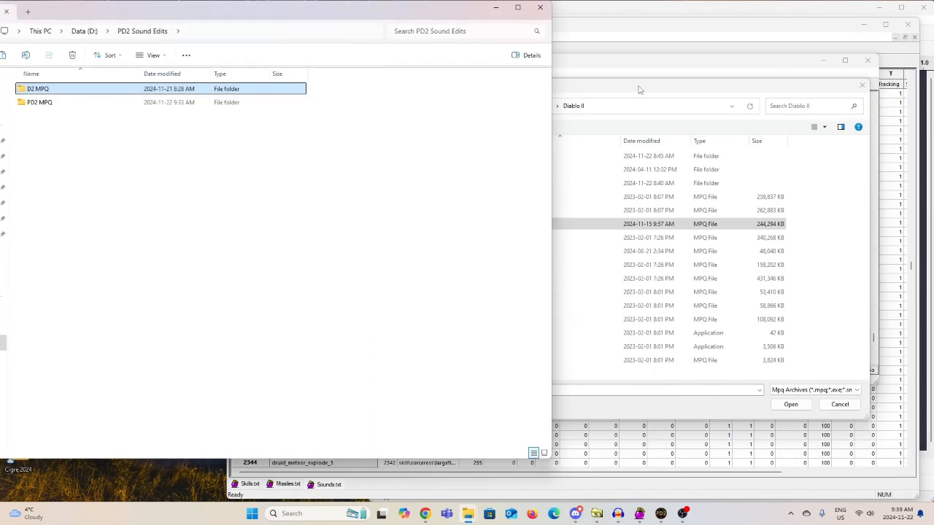
Step: Open d2exp.mpq in WinMPQ and locate kick1.wav through kick5.wav under data\global\sfx\Skill\Assassin
left_click(638, 87)
double_click(529, 224)
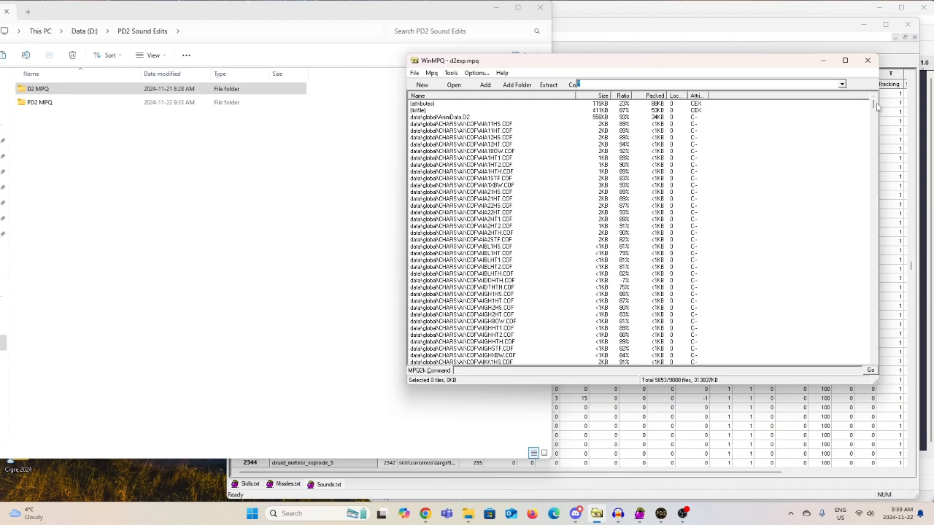
left_click_drag(878, 107, 876, 327)
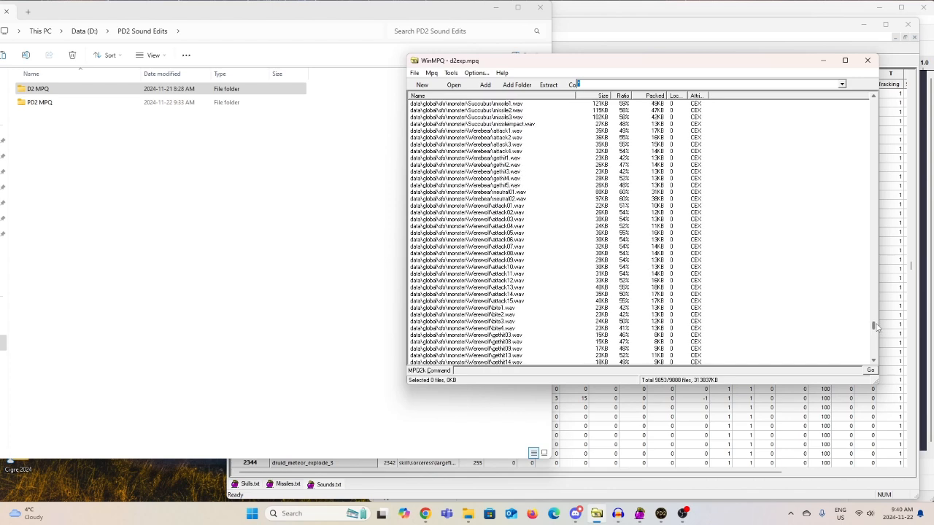
scroll(788, 305, "down", 14)
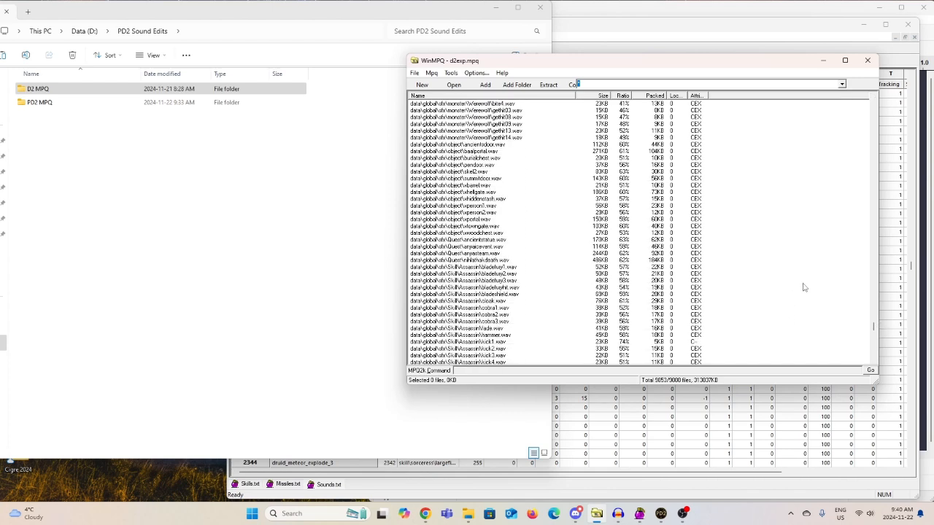
scroll(762, 279, "down", 2)
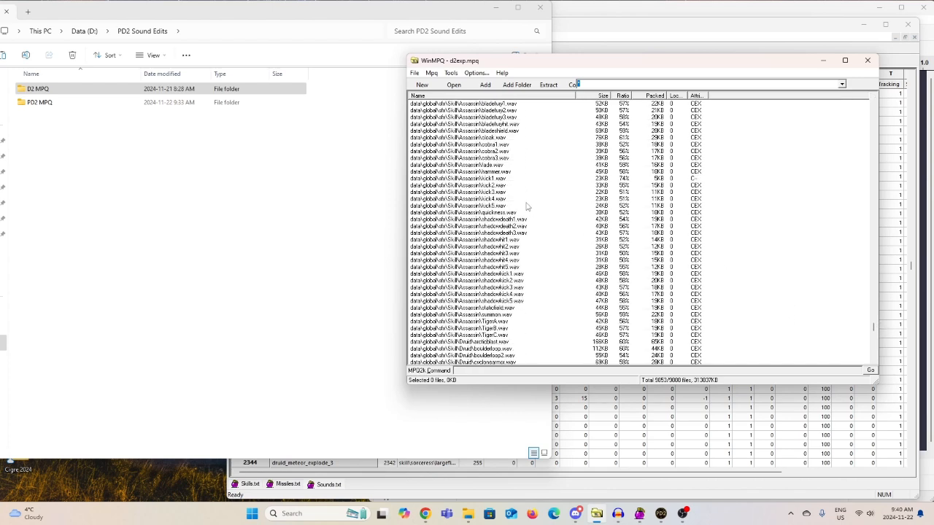
left_click(494, 179)
left_click(492, 206)
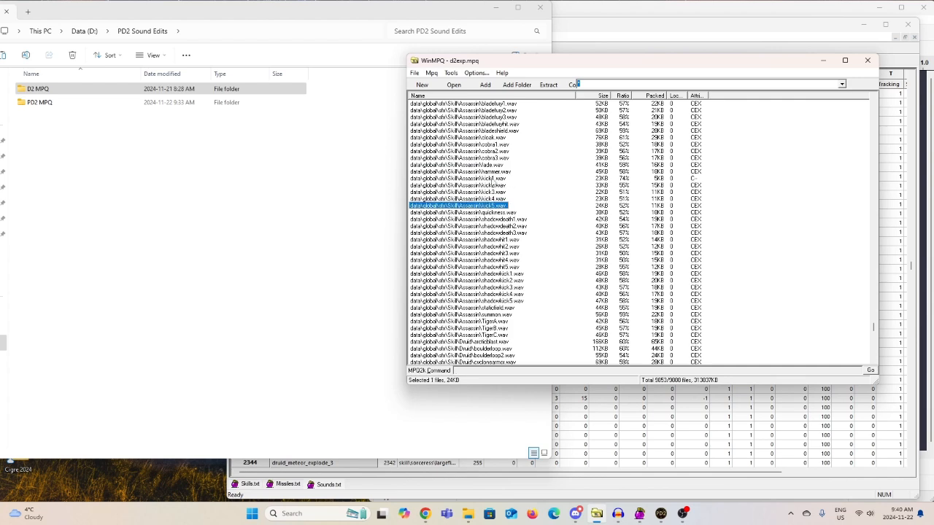
Step: Play kick1.wav and kick4.wav from the archive, closing Media Player after each one
double_click(493, 179)
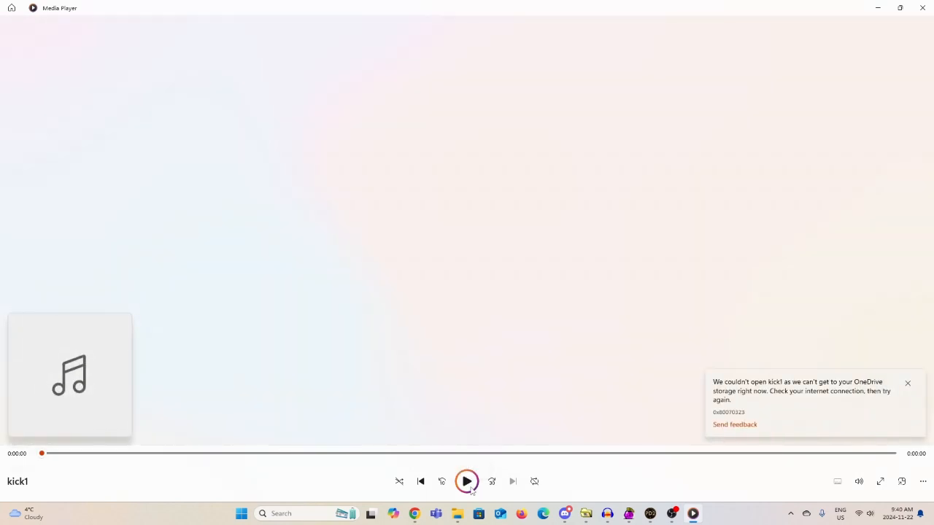
left_click(909, 384)
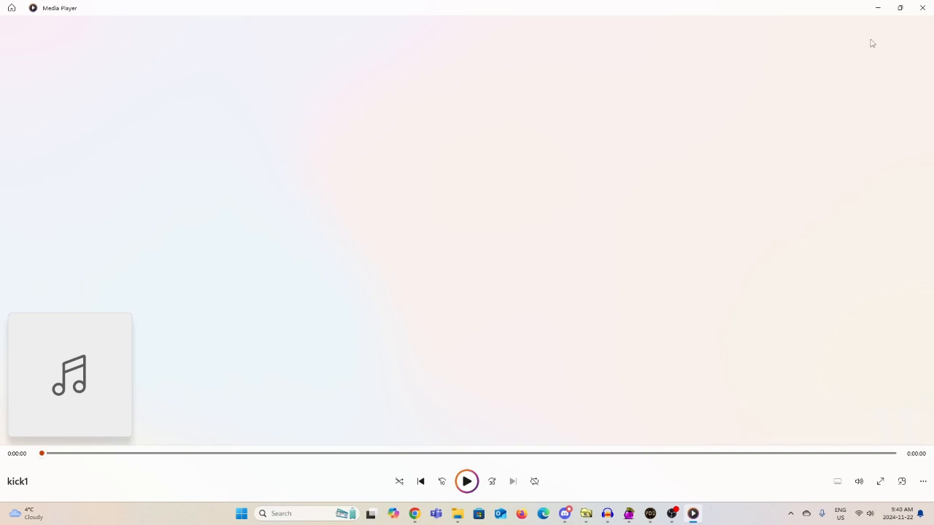
left_click(923, 7)
left_click(493, 199)
double_click(493, 200)
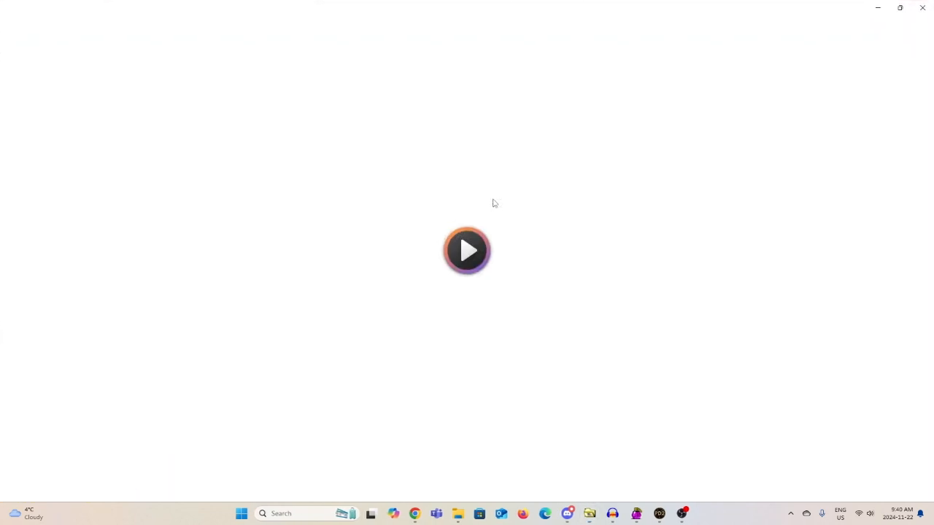
left_click(922, 7)
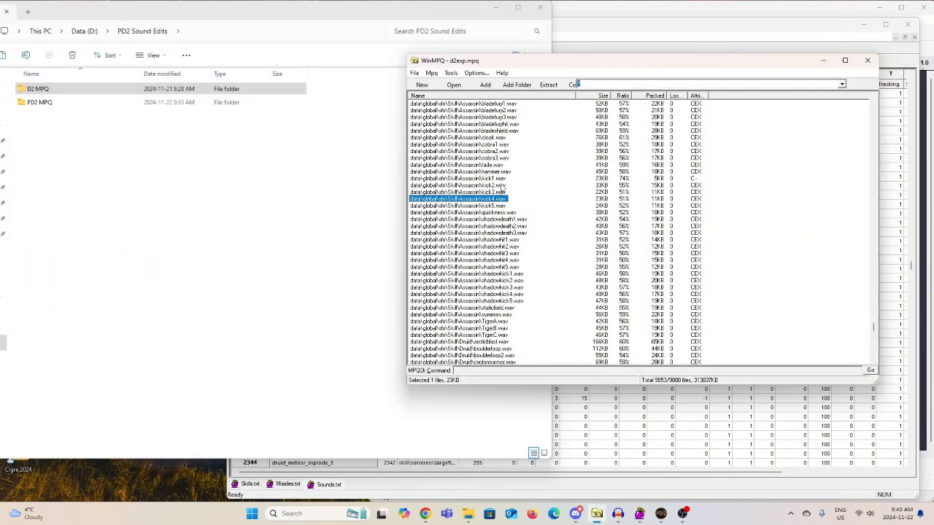
Step: Listen to kick2.wav and then kick1.wav from the archive, closing the player after each
double_click(498, 185)
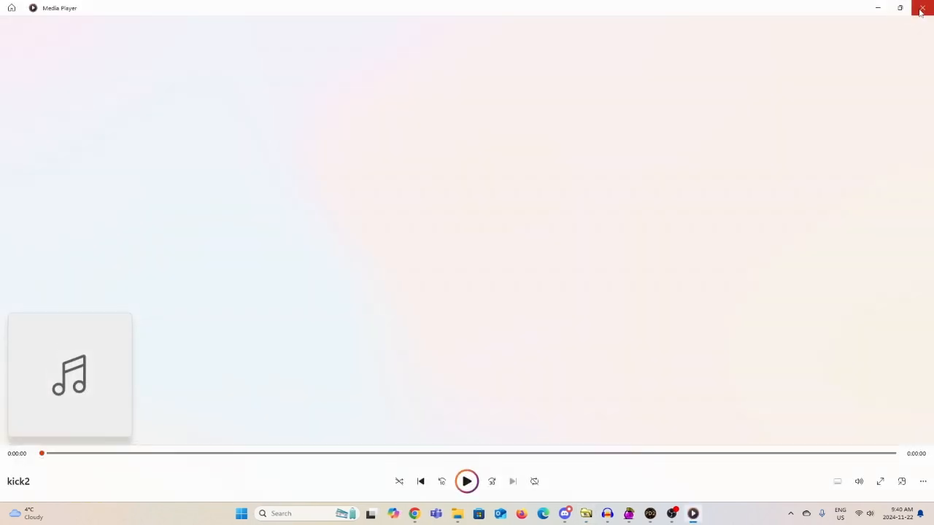
left_click(923, 8)
double_click(491, 185)
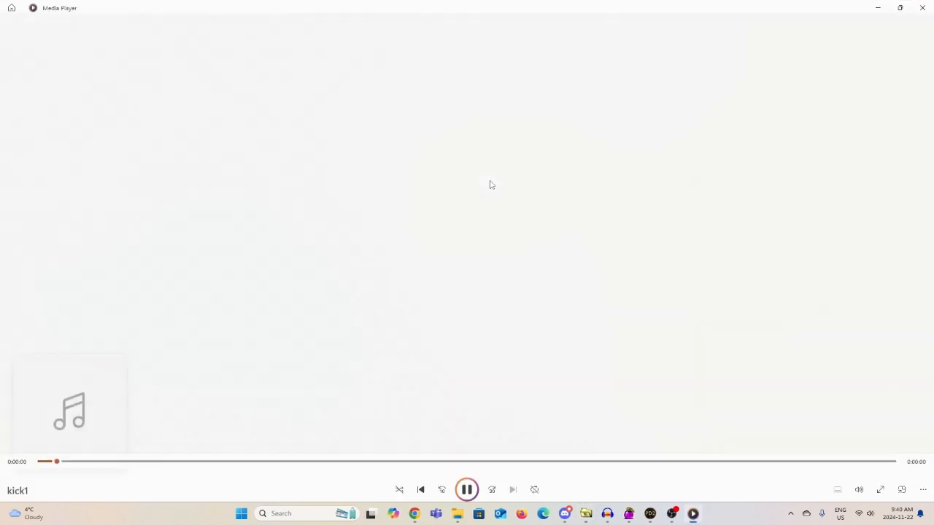
left_click(922, 8)
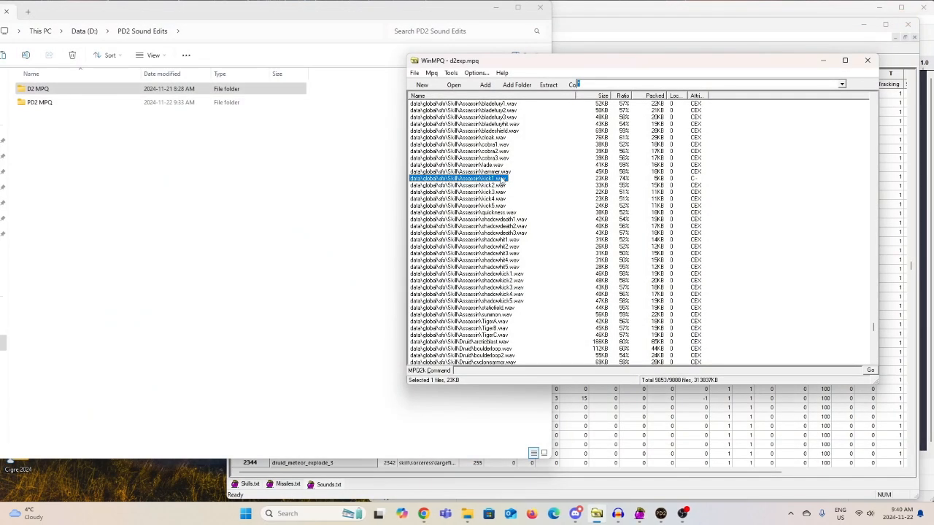
Step: Replay kick1.wav and kick2.wav to compare the two sounds, and close the player
double_click(491, 183)
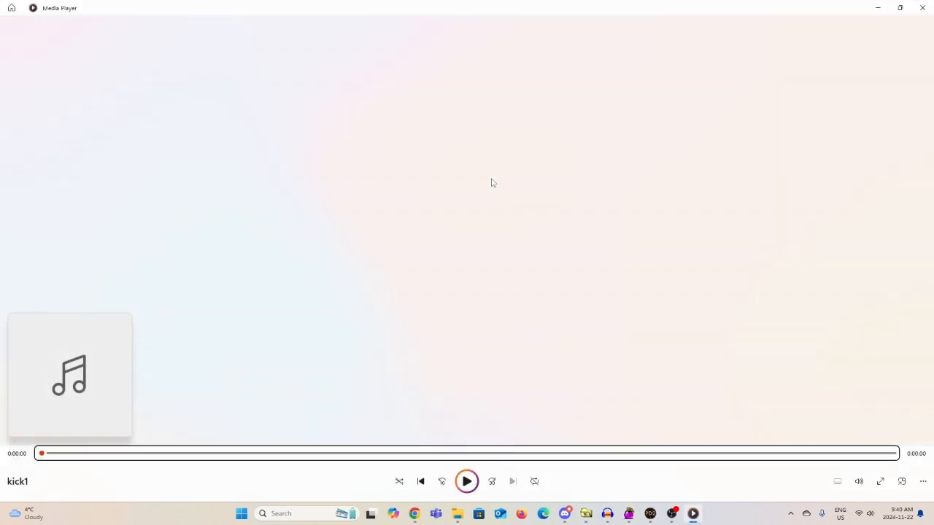
left_click(473, 483)
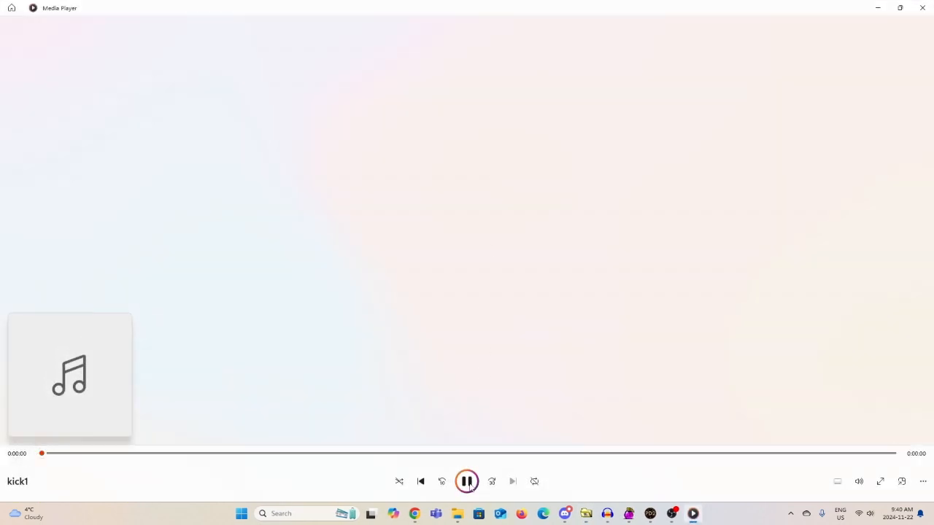
left_click(922, 7)
double_click(506, 184)
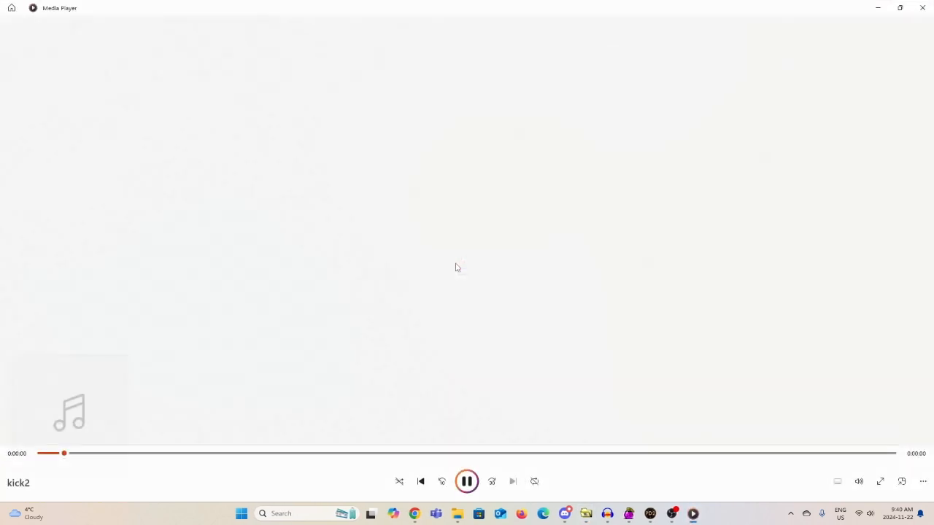
left_click(921, 7)
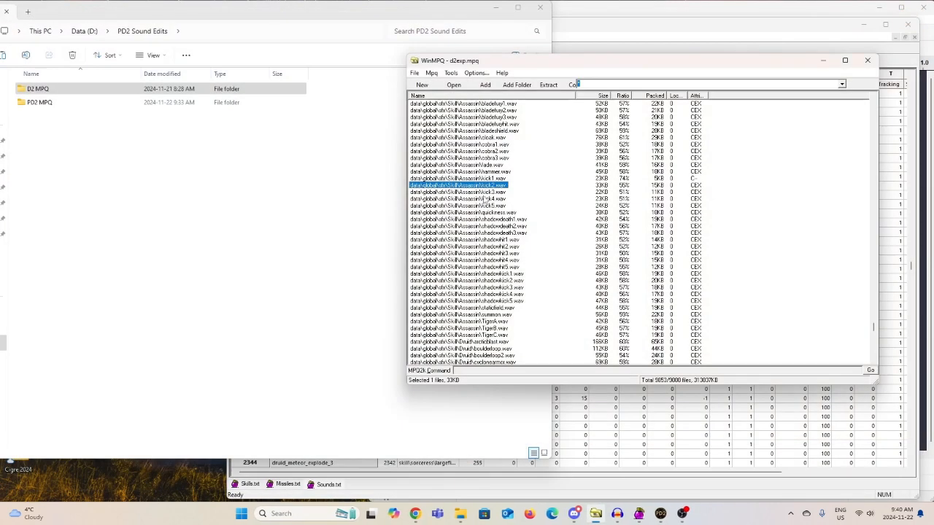
Step: Switch to Audacity and arrange its window beside the WinMPQ archive list
left_click(493, 186)
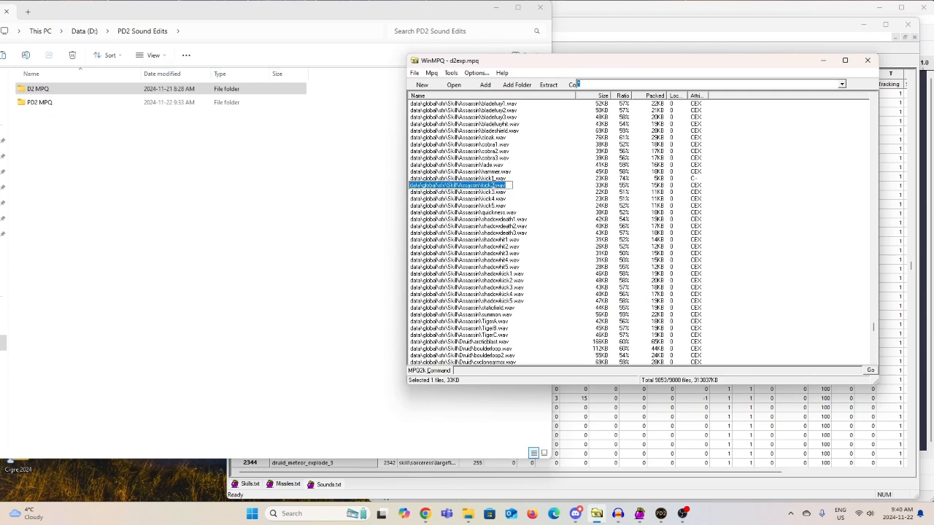
left_click(619, 515)
left_click_drag(590, 14, 337, 79)
left_click_drag(480, 62, 540, 77)
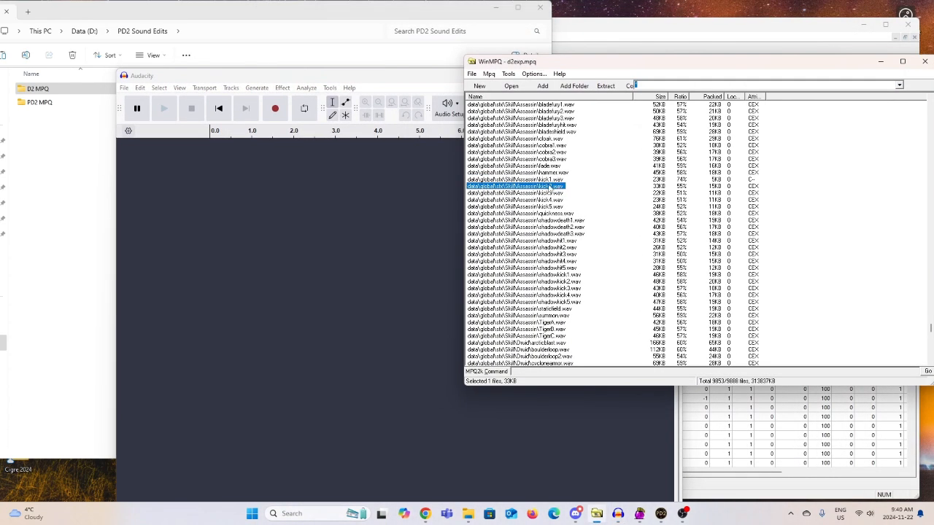
Step: Select kick1.wav through kick5.wav together in the archive's Skill\Assassin files
left_click(543, 186)
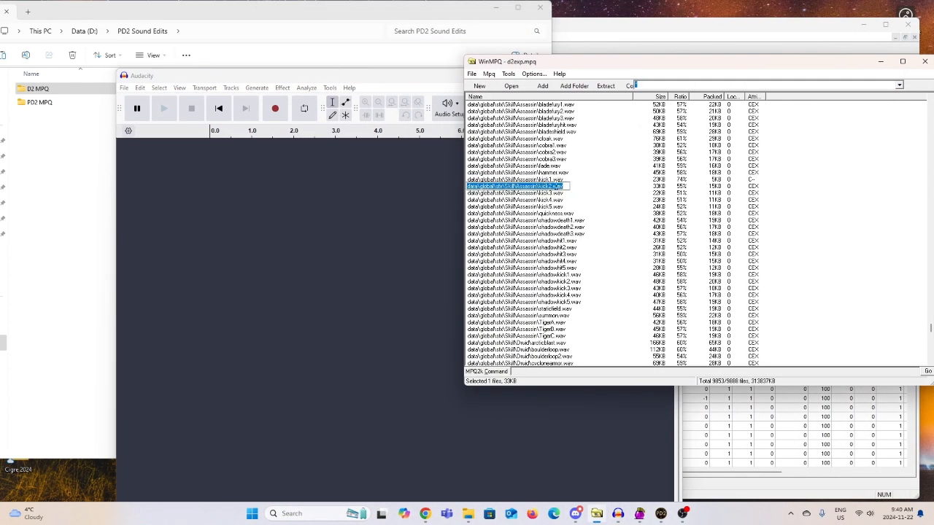
left_click(537, 186)
left_click(544, 207)
left_click(548, 193)
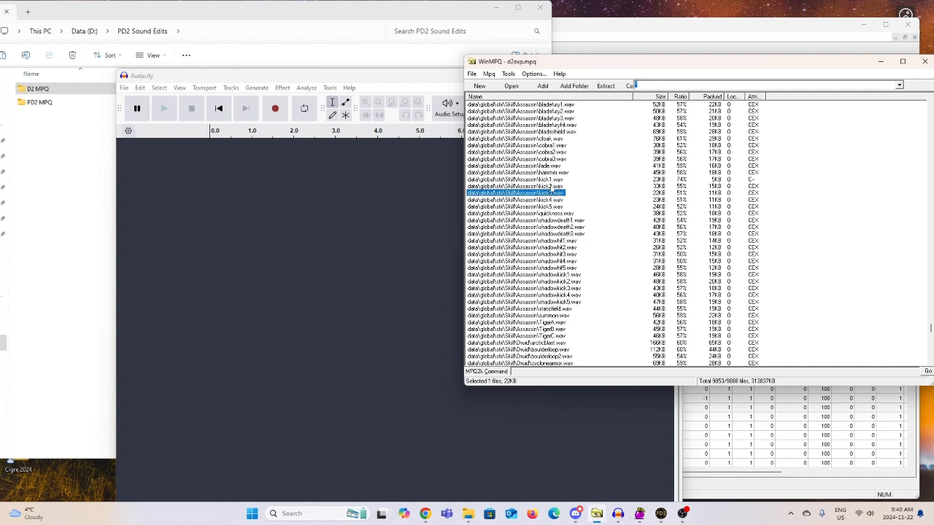
left_click(550, 187)
left_click(550, 180)
left_click(556, 208, "shift")
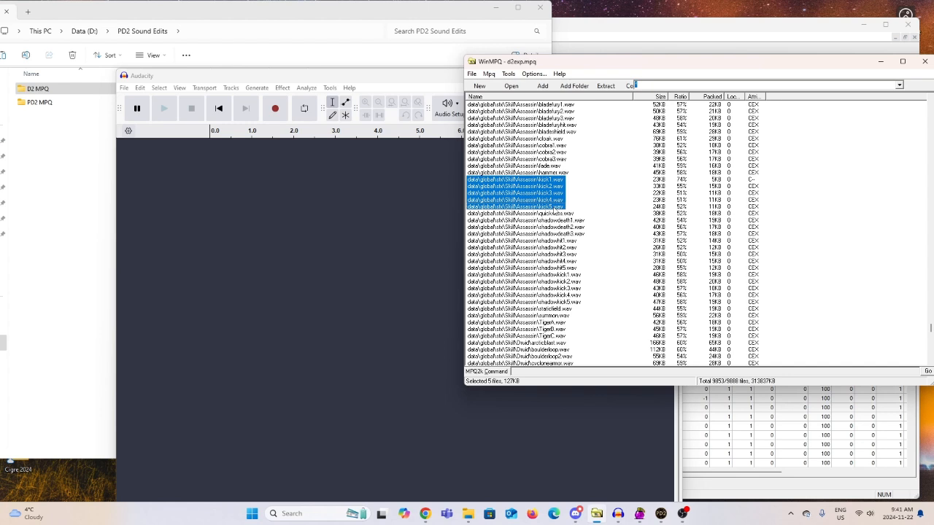
Step: Import kick2.wav alone from the archive into Audacity and play it there
left_click(545, 186)
left_click(527, 207)
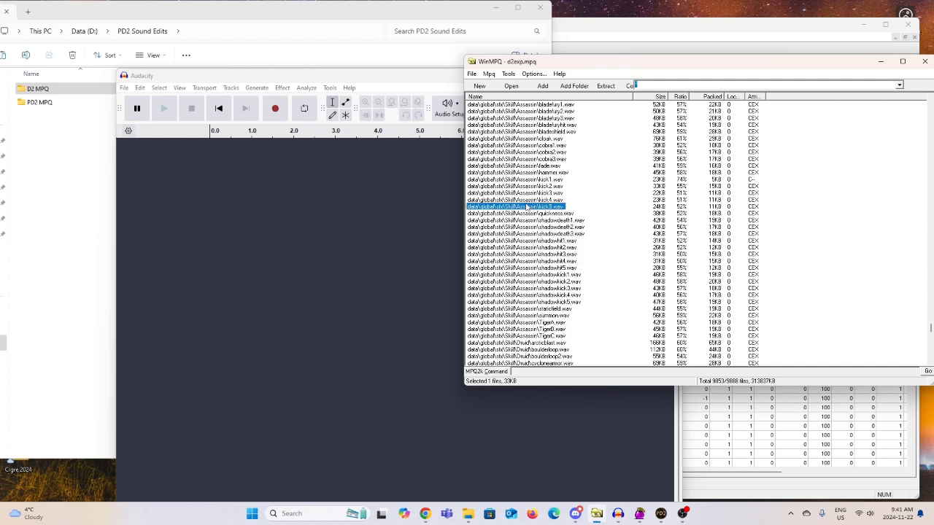
left_click(535, 188)
left_click_drag(449, 205, 364, 209)
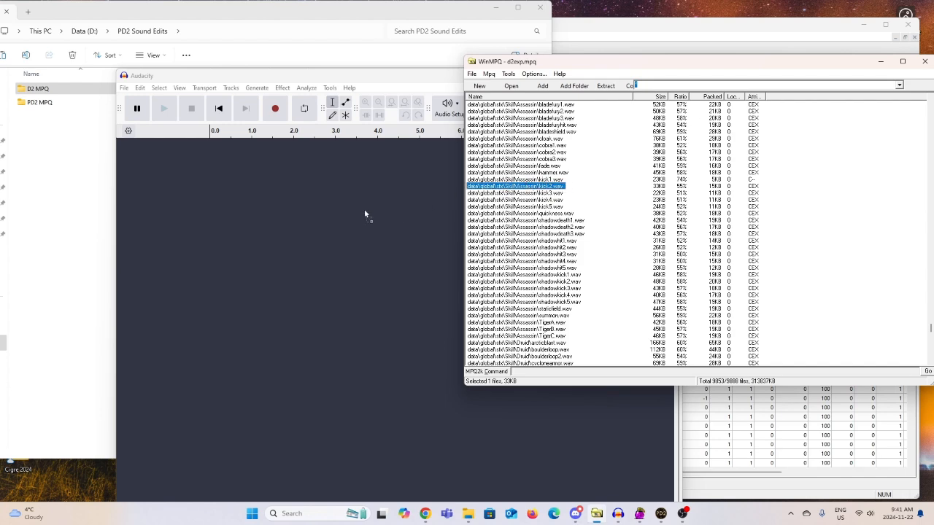
left_click_drag(405, 77, 546, 61)
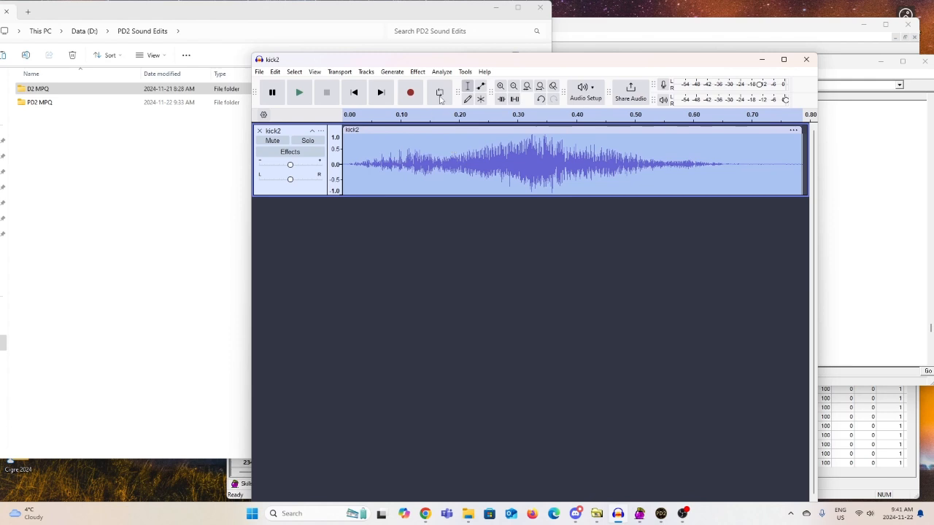
left_click(300, 91)
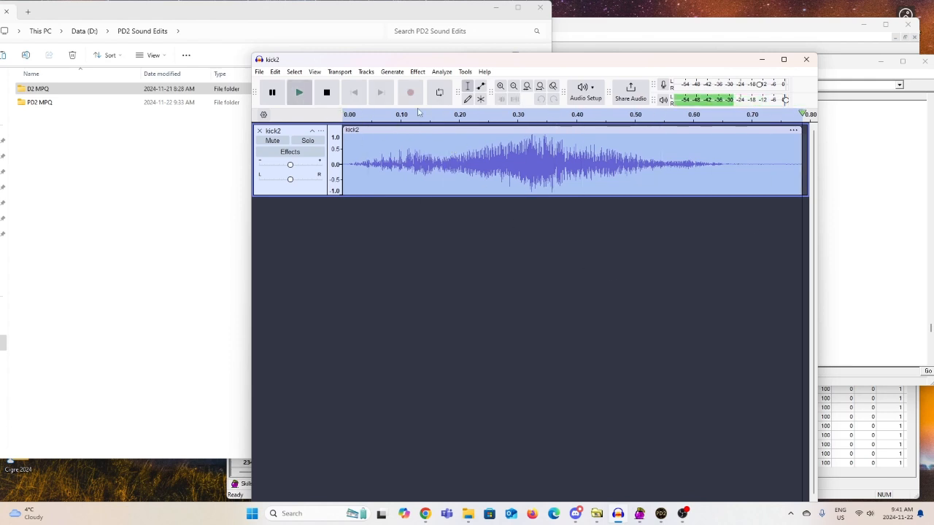
Step: Amplify the whole kick2 clip by -50 dB and play it back
left_click(393, 73)
mouse_move(427, 73)
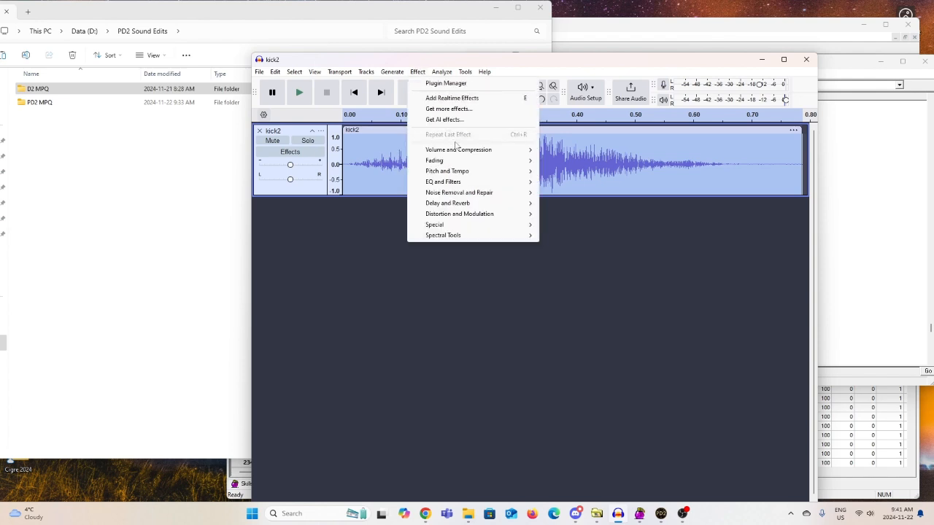
mouse_move(457, 148)
left_click(562, 149)
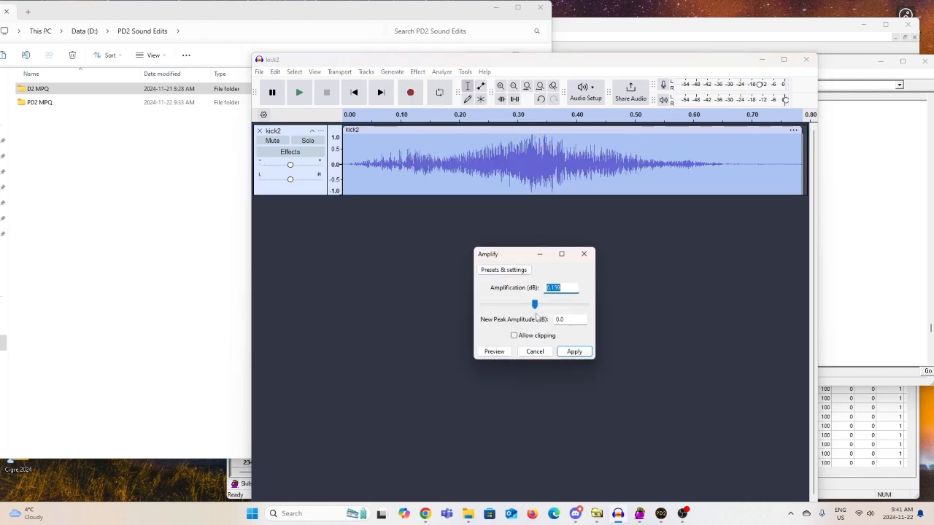
left_click_drag(535, 304, 483, 304)
left_click(574, 352)
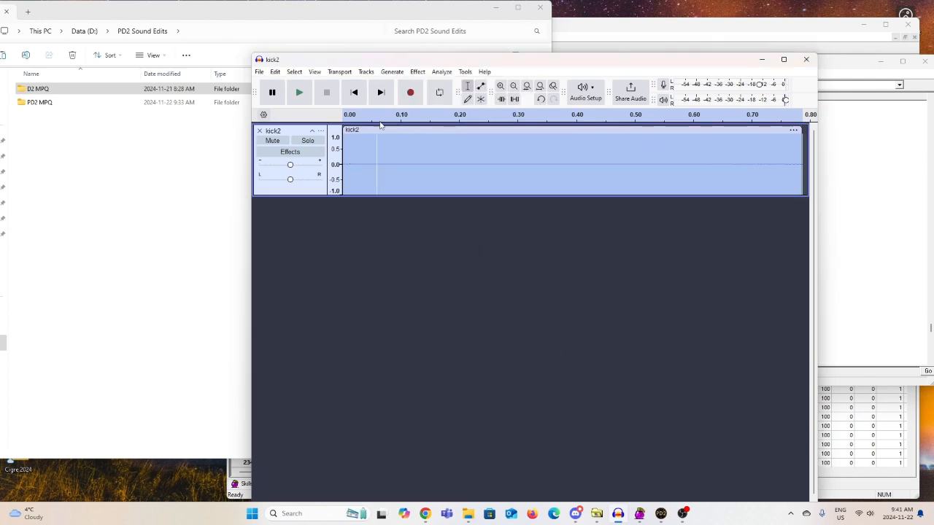
left_click(380, 125)
left_click(299, 92)
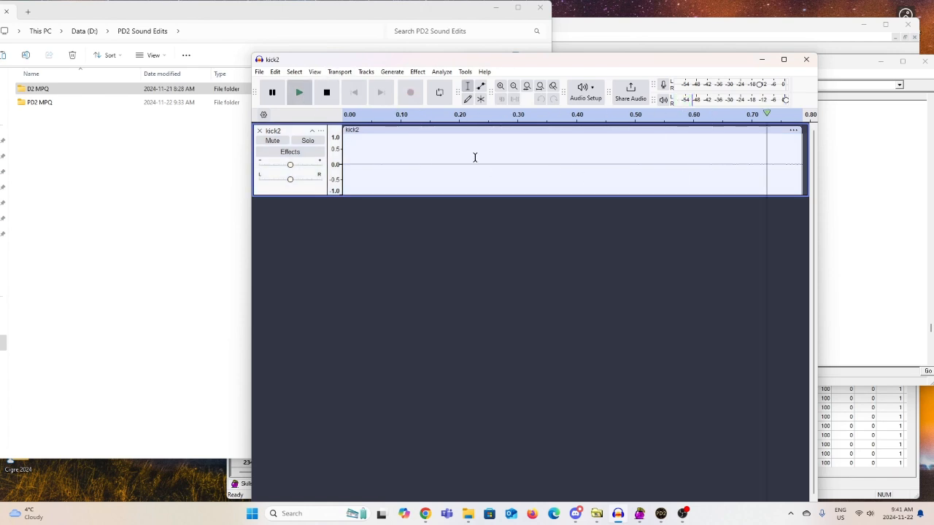
left_click(420, 73)
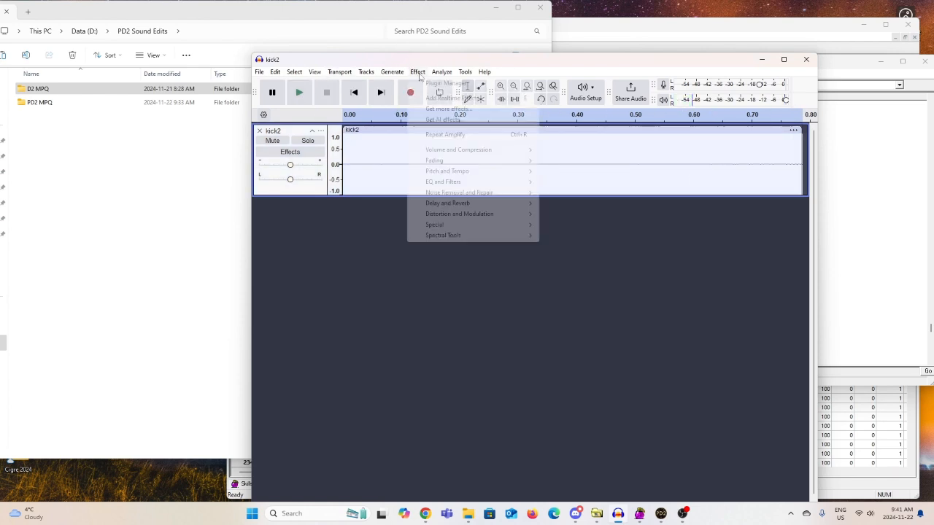
mouse_move(483, 151)
left_click(584, 151)
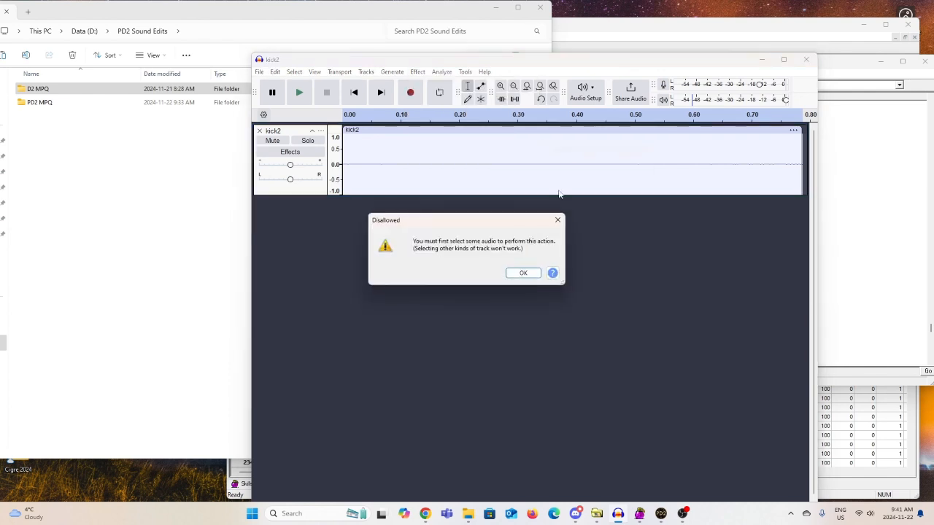
left_click(522, 277)
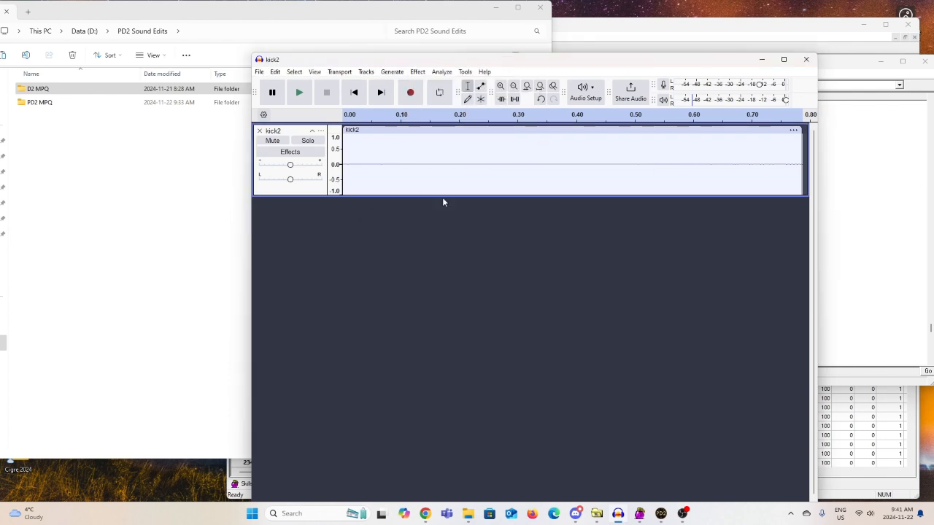
Step: Select the entire kick2 track, apply another Amplify of -50.0 dB, and play the result
left_click(309, 134)
left_click(417, 72)
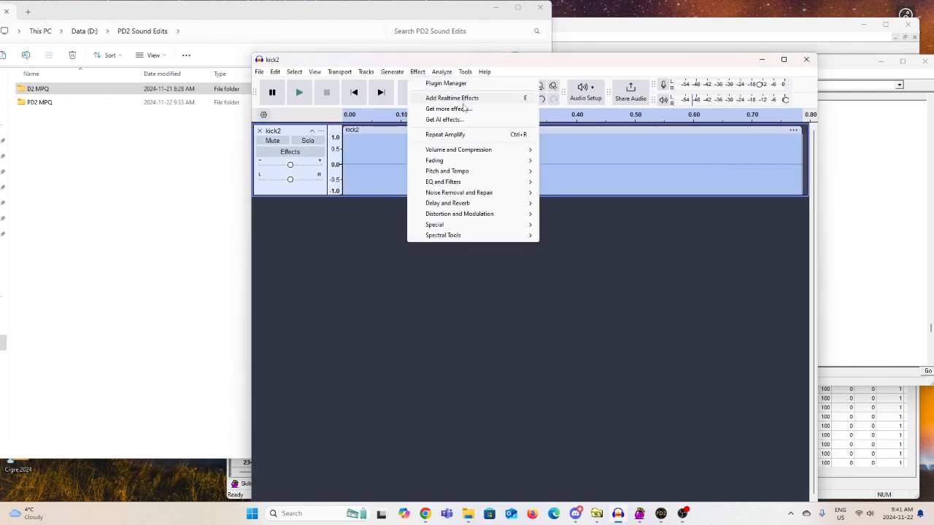
mouse_move(496, 149)
left_click(567, 149)
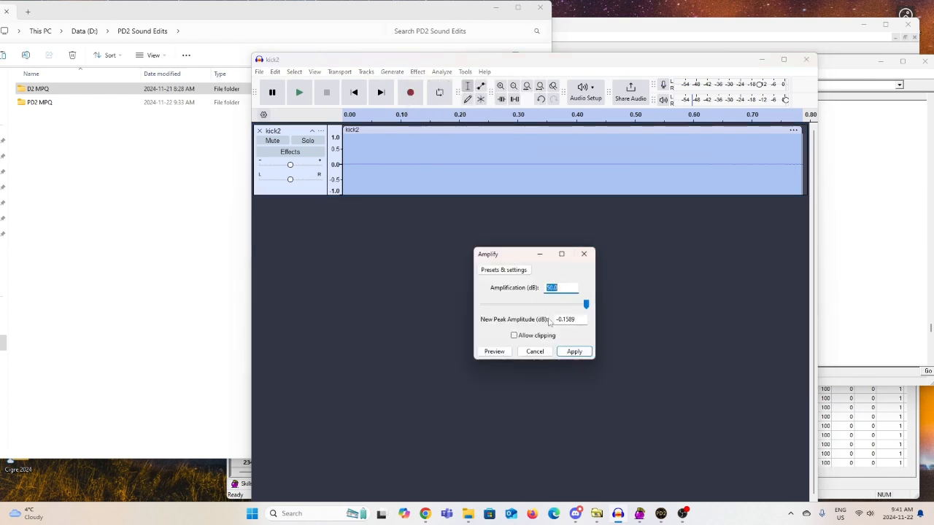
left_click_drag(585, 305, 466, 315)
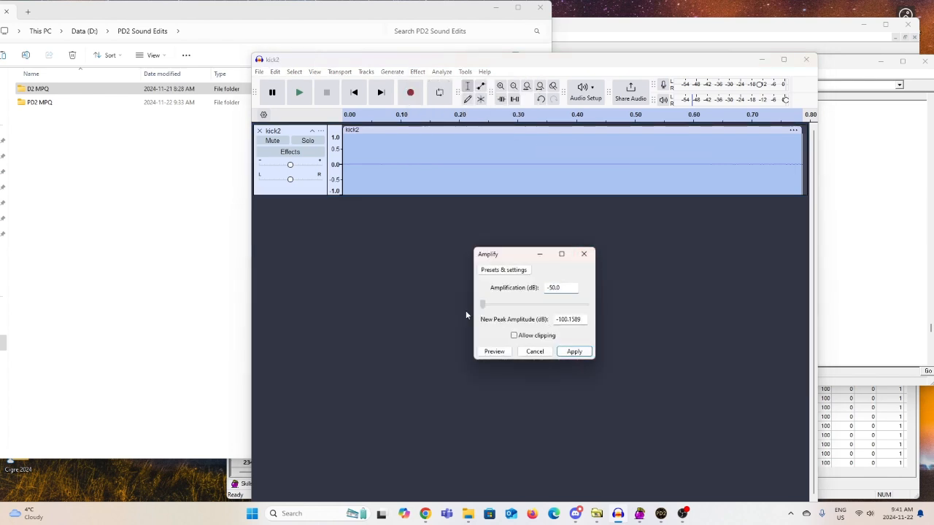
left_click(590, 354)
left_click(309, 97)
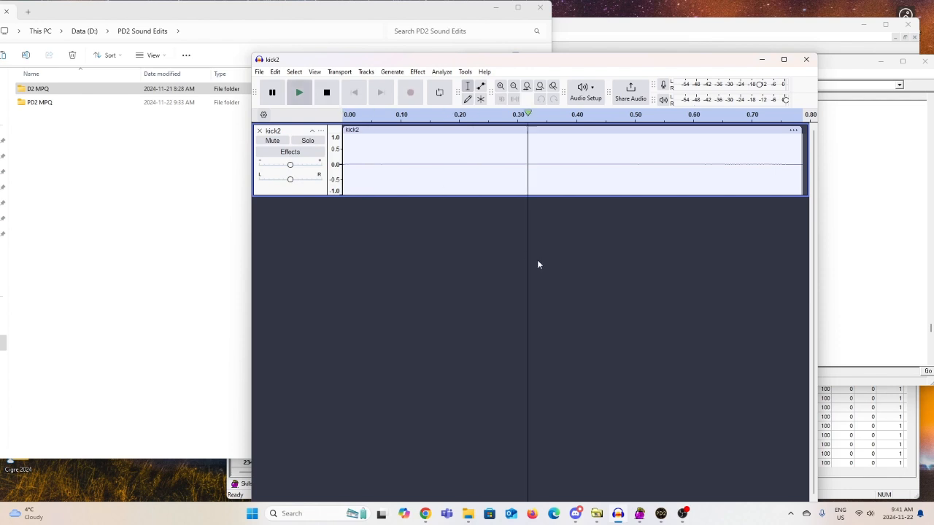
Step: Export the project to the computer as the WAV file kick2.wav in D:\PD2 Sound Edits\D2 MPQ
left_click(260, 73)
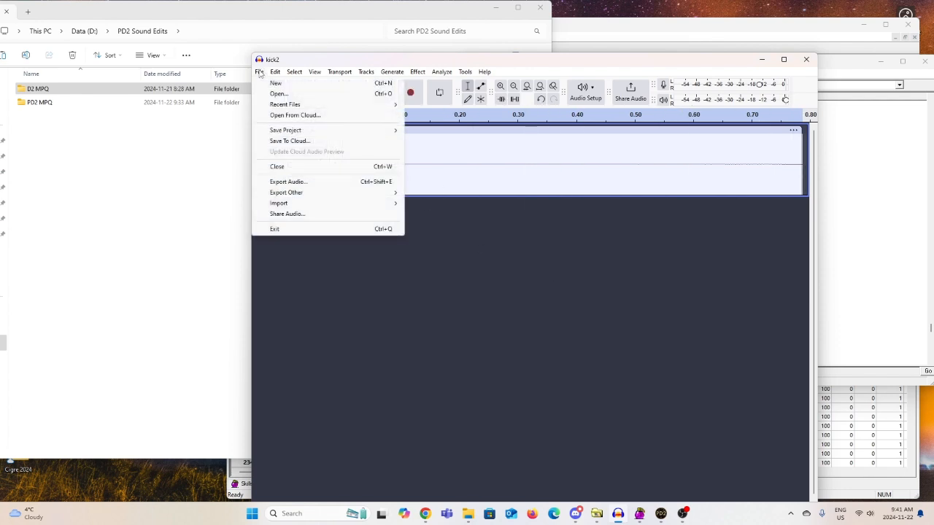
mouse_move(318, 204)
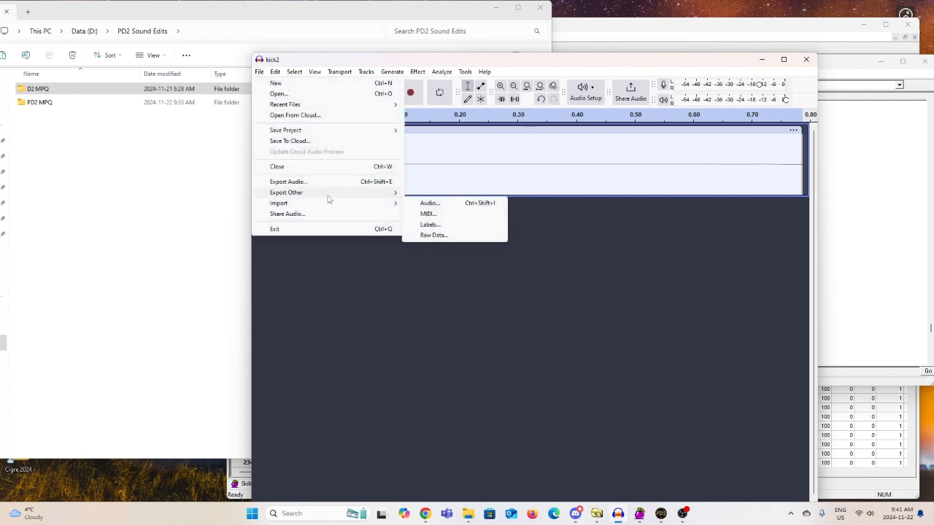
left_click(334, 182)
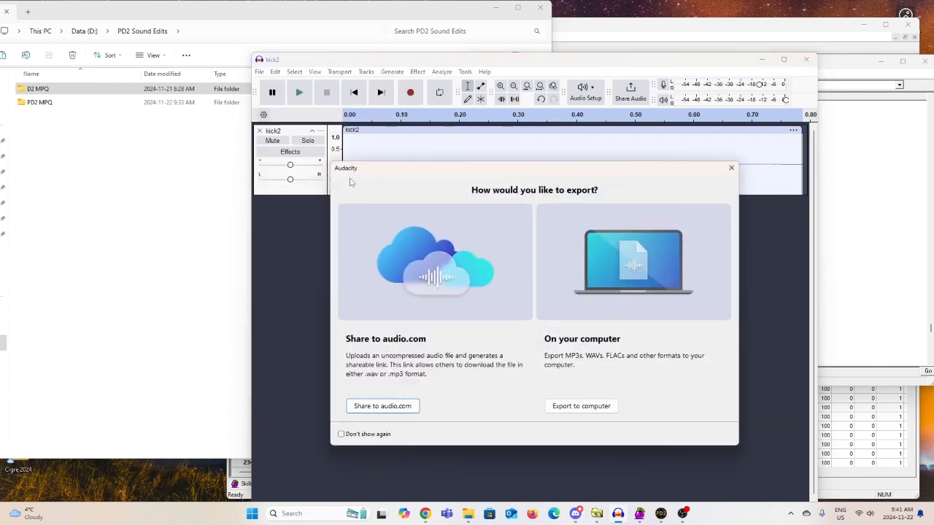
left_click(556, 405)
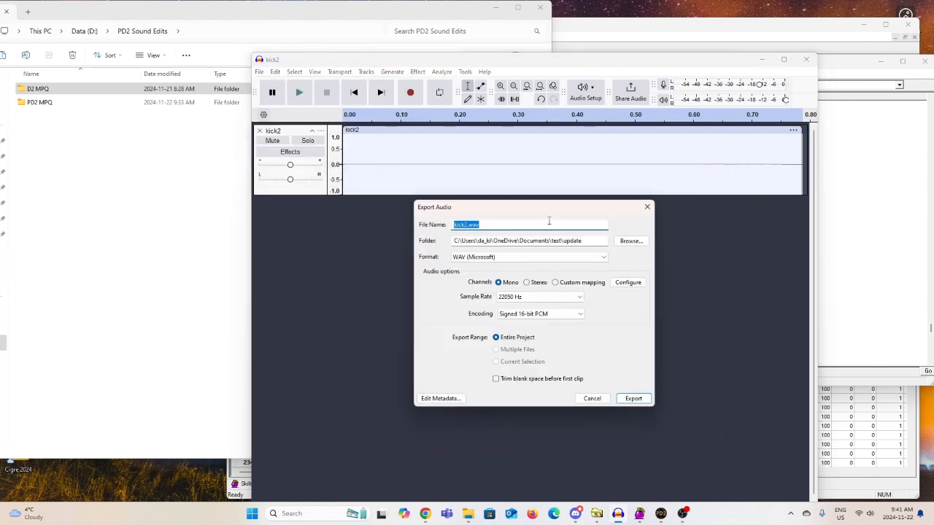
left_click(641, 184)
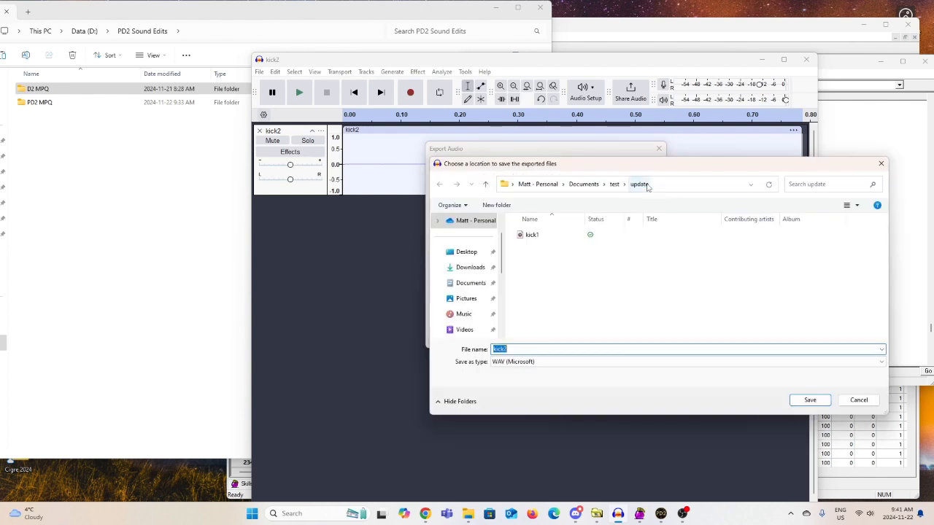
scroll(478, 295, "down", 5)
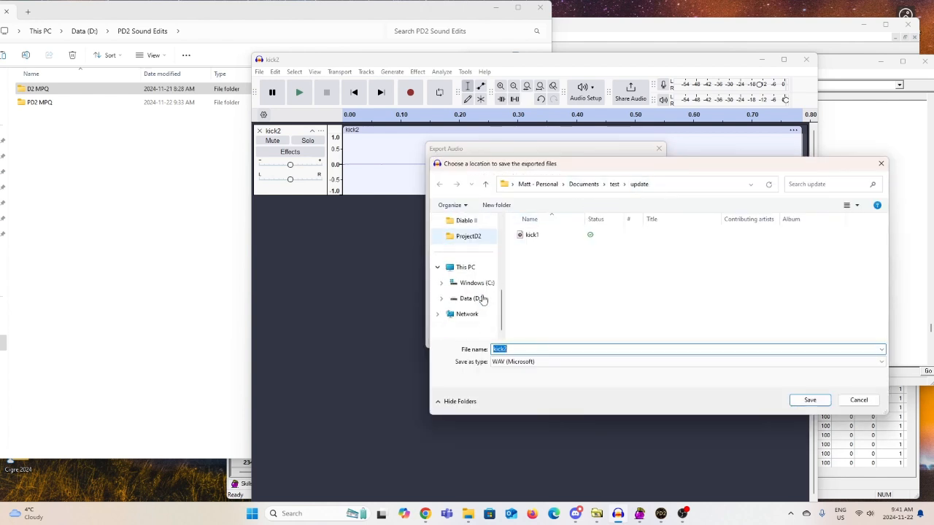
left_click(471, 299)
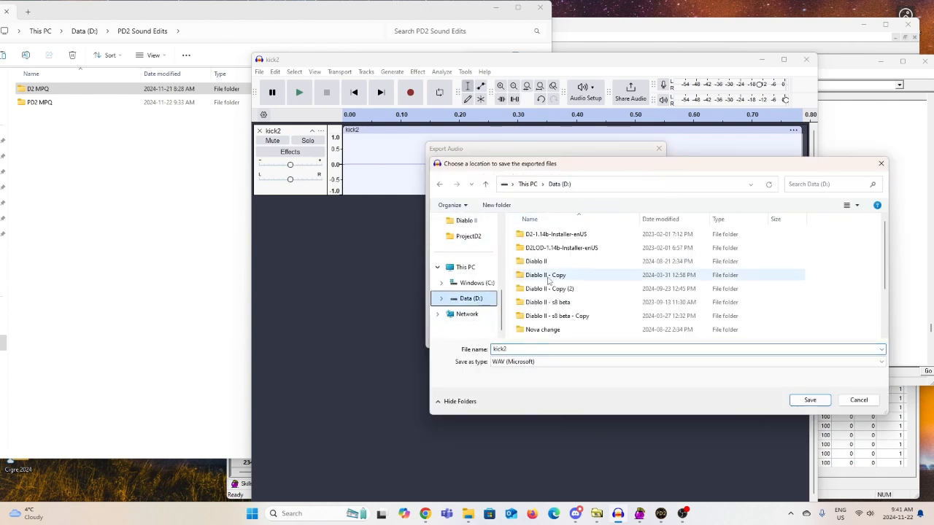
scroll(576, 314, "down", 2)
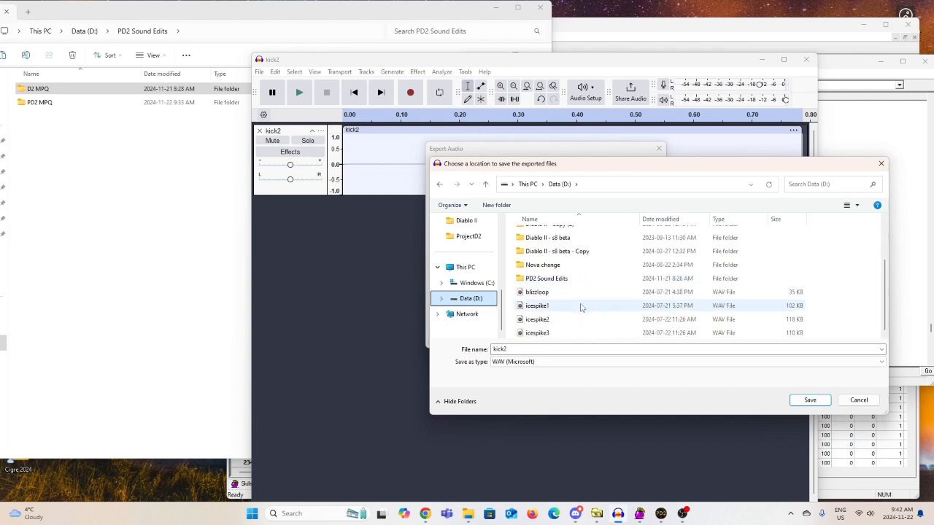
double_click(569, 283)
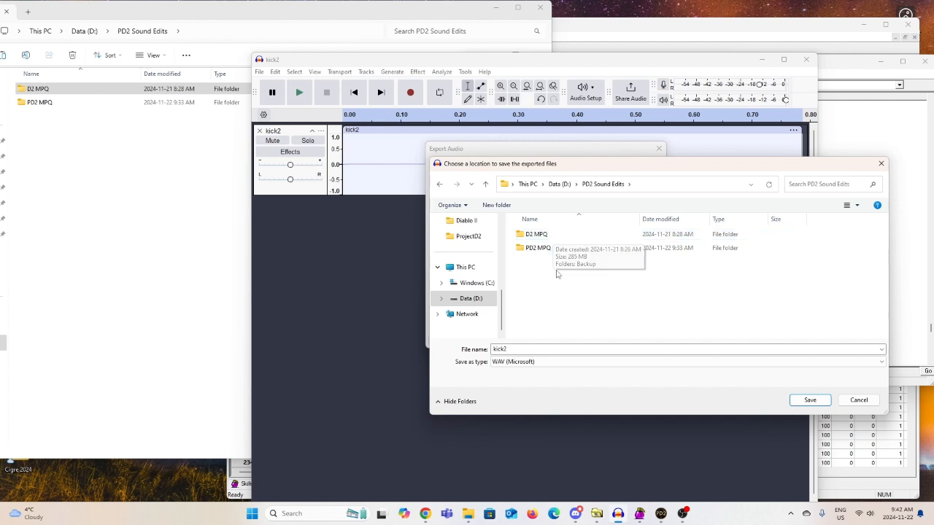
right_click(557, 272)
left_click(551, 235)
double_click(551, 235)
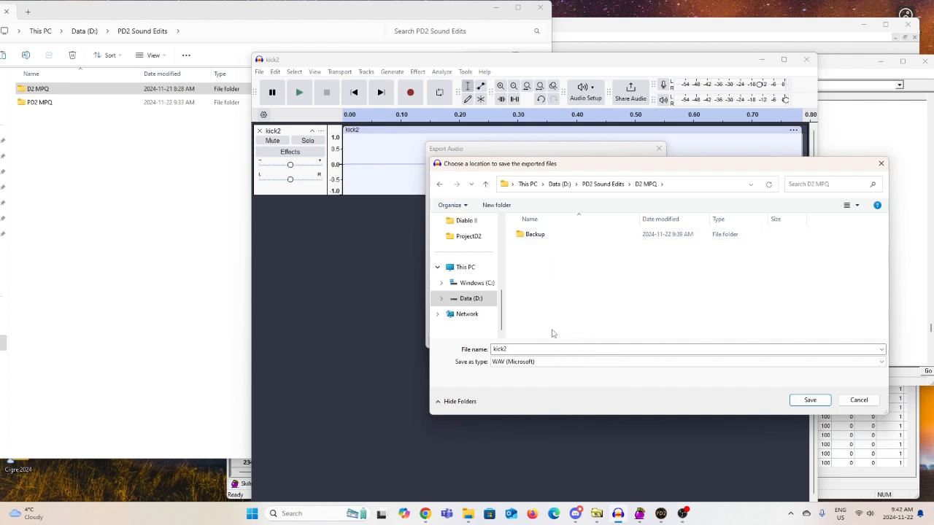
left_click(810, 401)
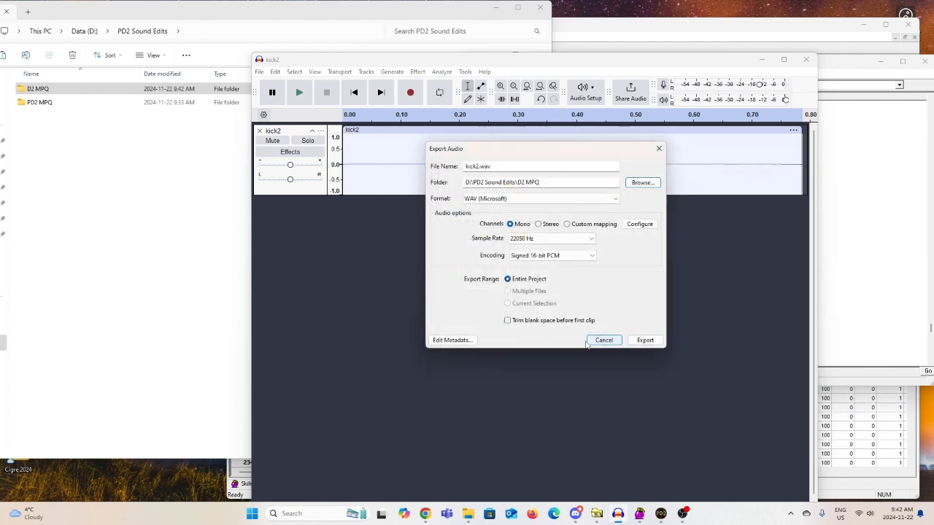
left_click(659, 345)
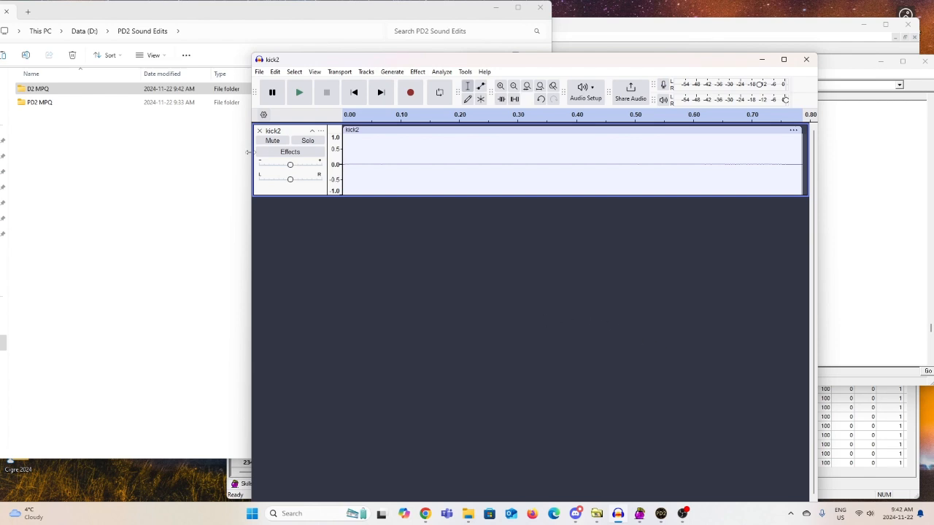
Step: Open the D2 MPQ folder in File Explorer, play the exported kick2 file, and close the player
left_click(94, 94)
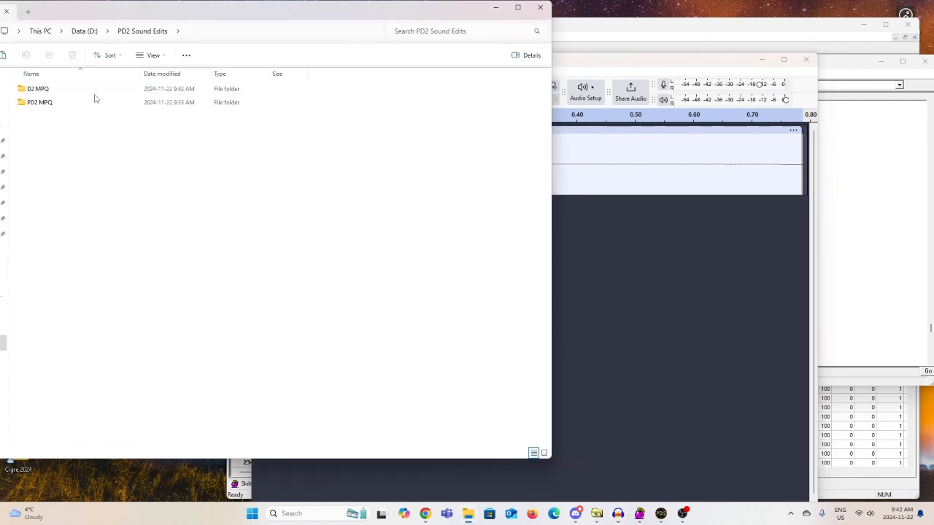
double_click(94, 90)
left_click(81, 104)
double_click(81, 104)
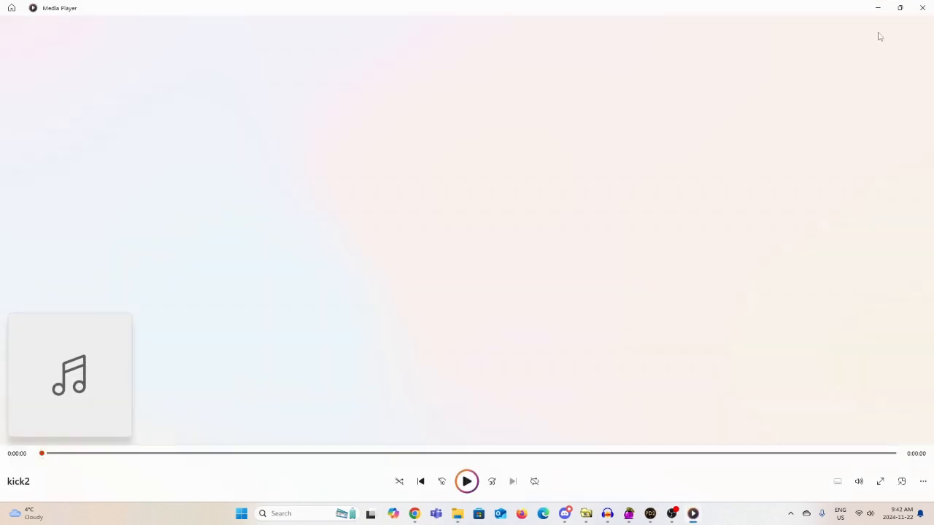
left_click(922, 7)
Step: Return to Audacity and remove the kick2 track from the project
left_click(595, 272)
left_click(259, 131)
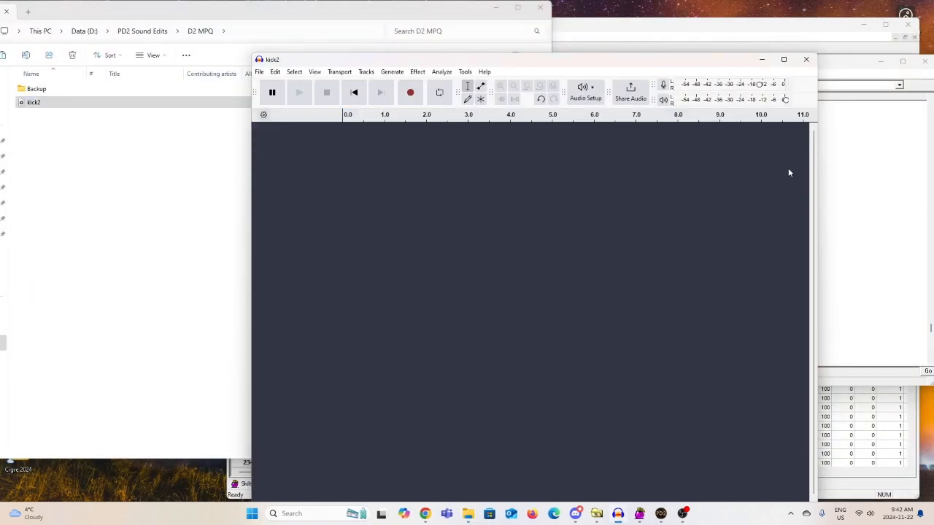
Step: Switch to WinMPQ and load the Assassin skill sound kick3.wav from d2exp.mpq into the empty Audacity project
left_click(842, 84)
left_click(543, 193)
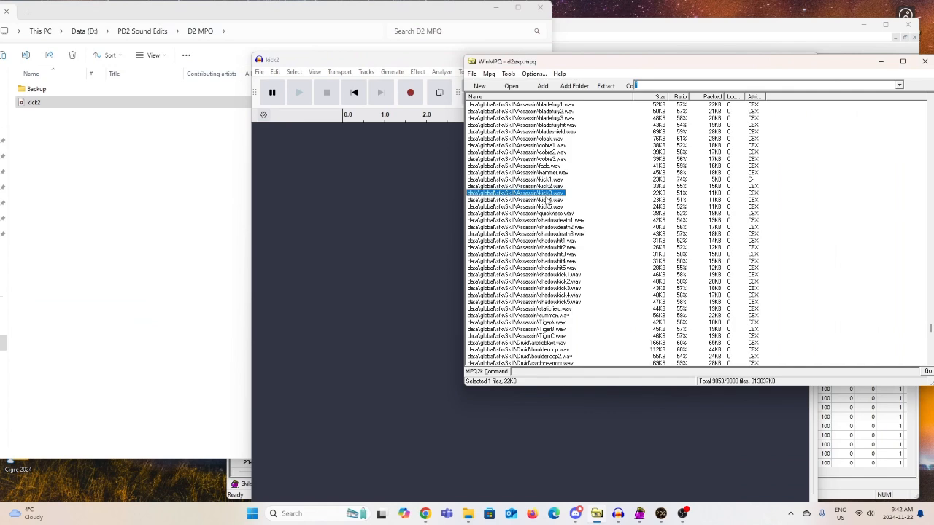
left_click_drag(536, 193, 371, 170)
Step: Apply Amplify of -50.0 dB to the entire kick3 track
left_click(392, 71)
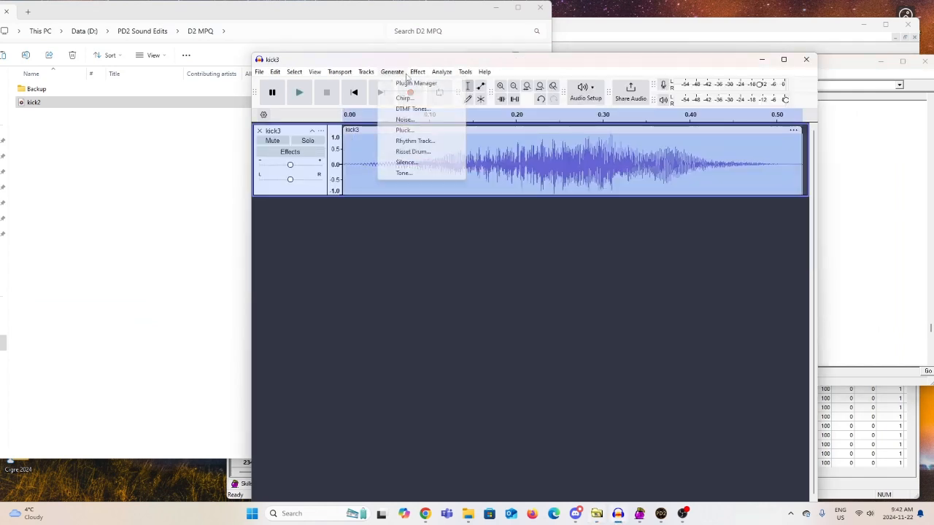
mouse_move(419, 73)
mouse_move(451, 150)
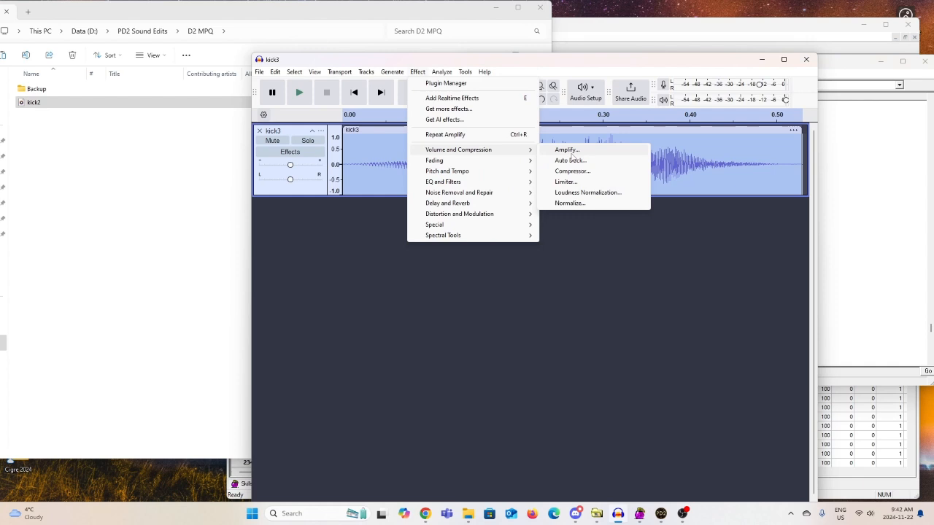
left_click(575, 152)
left_click_drag(534, 304, 487, 304)
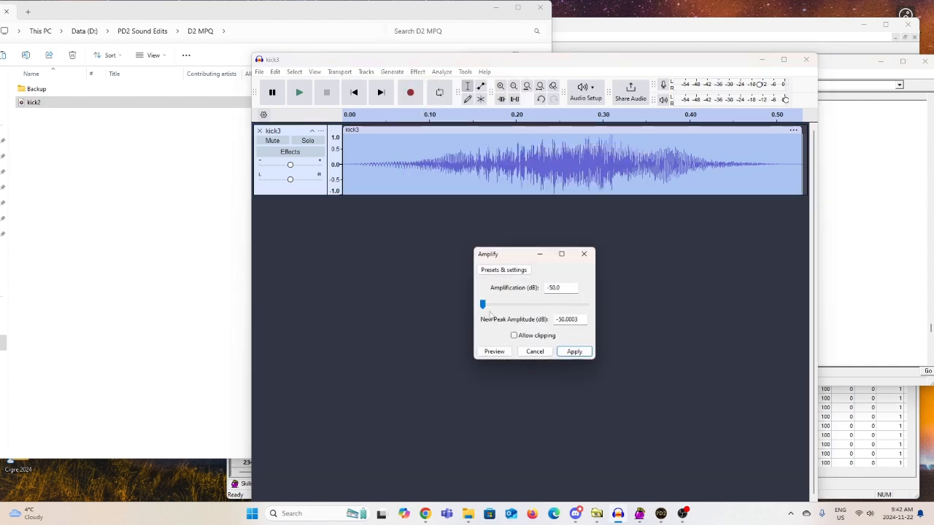
left_click(574, 351)
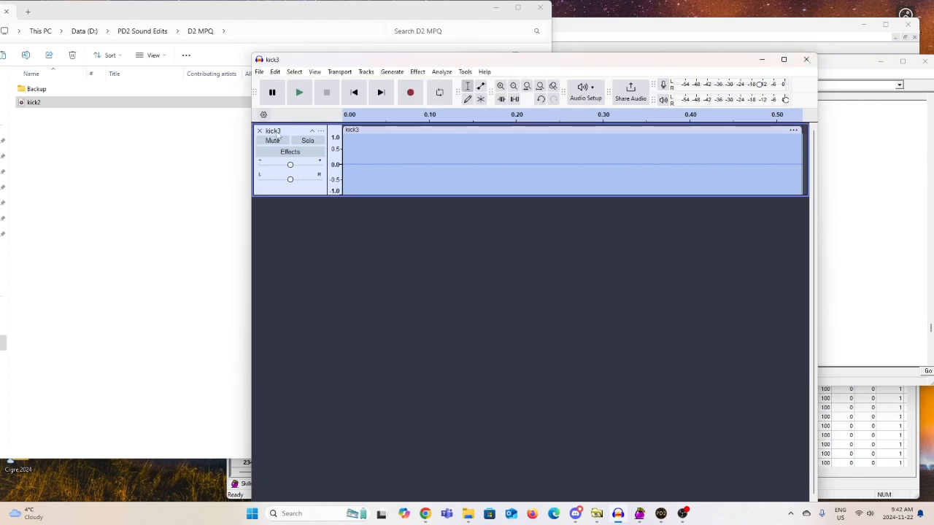
Step: Apply a second Amplify of -50.0 dB to the kick3 track
left_click(417, 71)
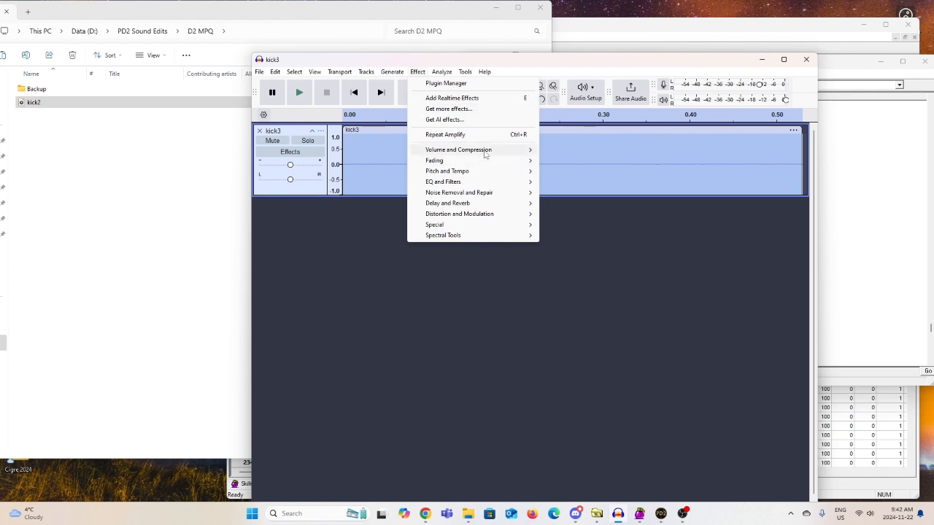
mouse_move(485, 152)
left_click(588, 152)
left_click_drag(586, 305, 483, 304)
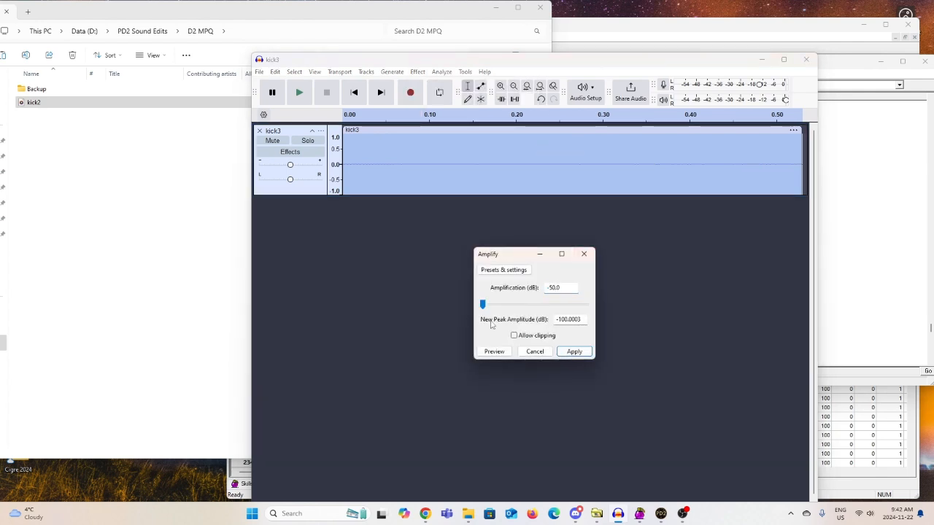
left_click(574, 351)
Step: Export the project to the computer as the WAV file kick3.wav in D:\PD2 Sound Edits\D2 MPQ
left_click(261, 71)
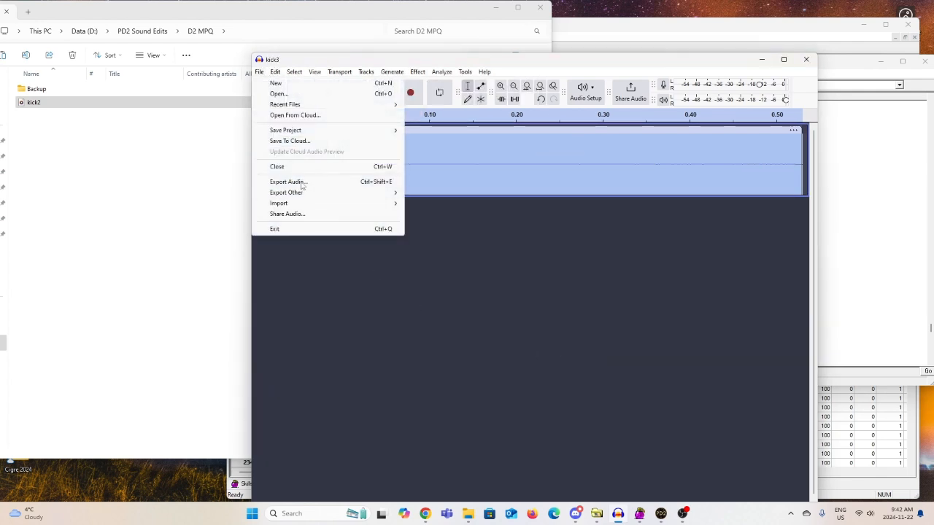
left_click(310, 182)
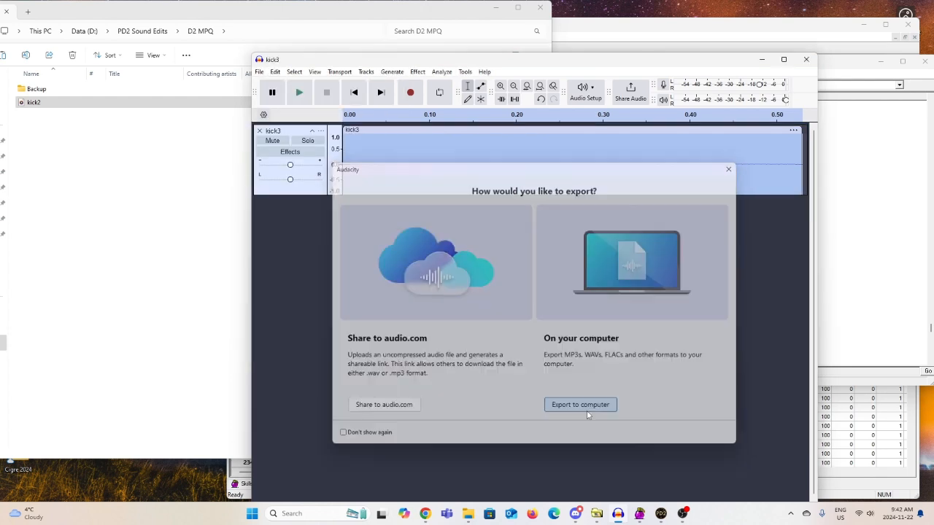
left_click(582, 406)
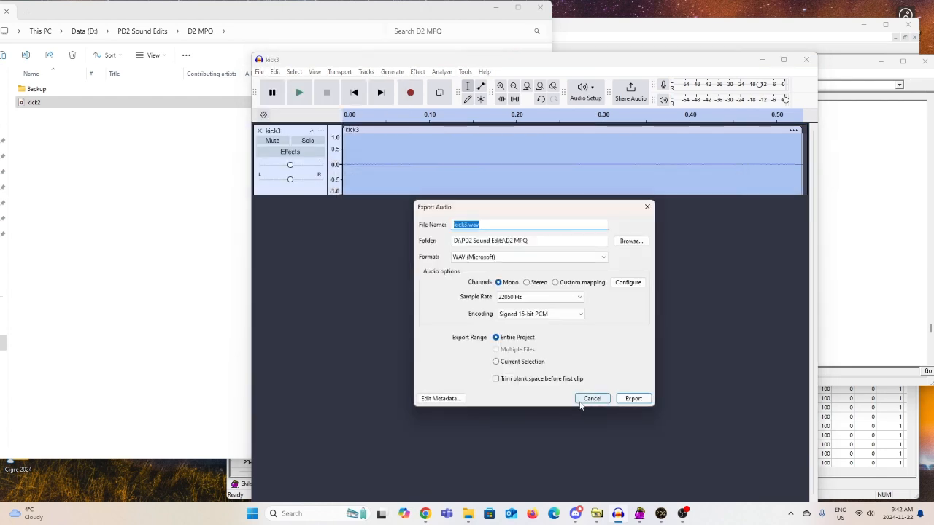
left_click(642, 400)
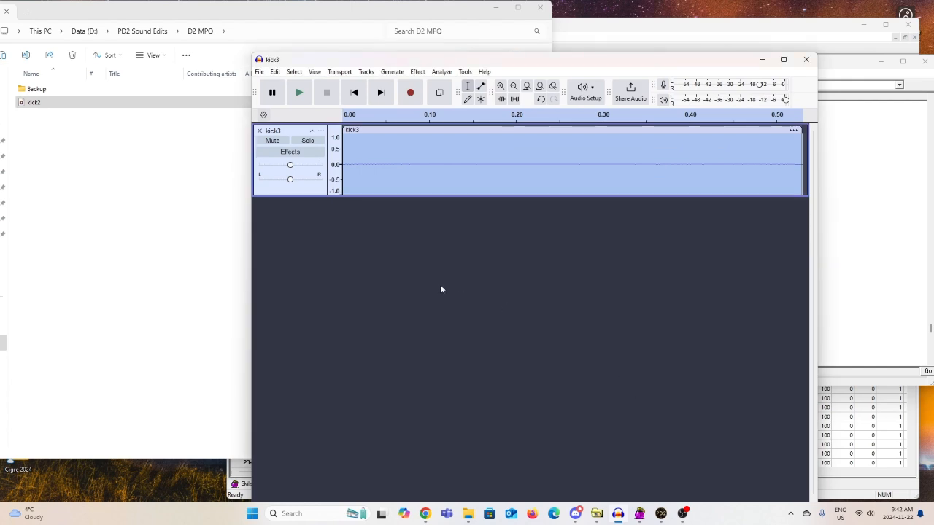
Step: Remove the kick3 track and load kick4.wav from the WinMPQ archive into Audacity
left_click(259, 131)
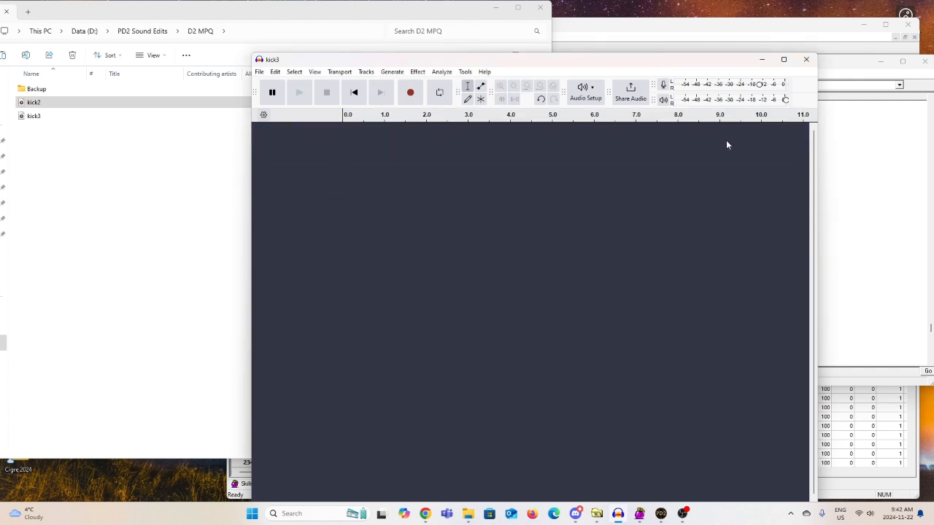
left_click(844, 197)
left_click(549, 200)
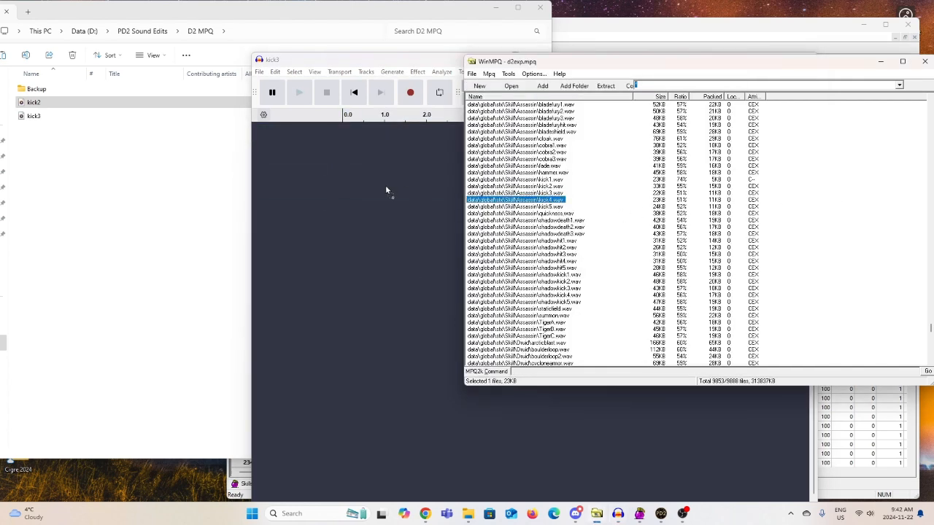
left_click_drag(387, 190, 388, 192)
Step: Apply Amplify of -50.0 dB to the entire kick4 track
left_click(417, 72)
mouse_move(481, 154)
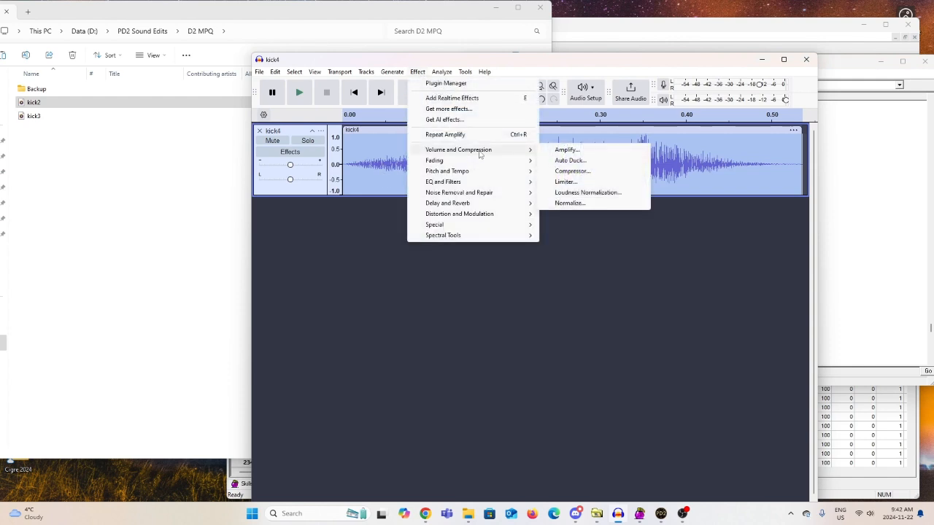
left_click(591, 150)
left_click_drag(532, 305, 483, 305)
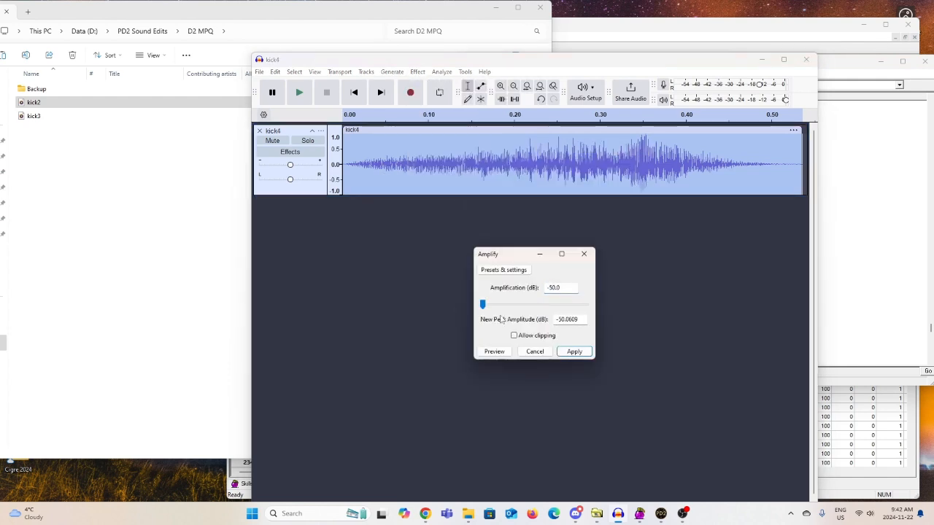
left_click(582, 352)
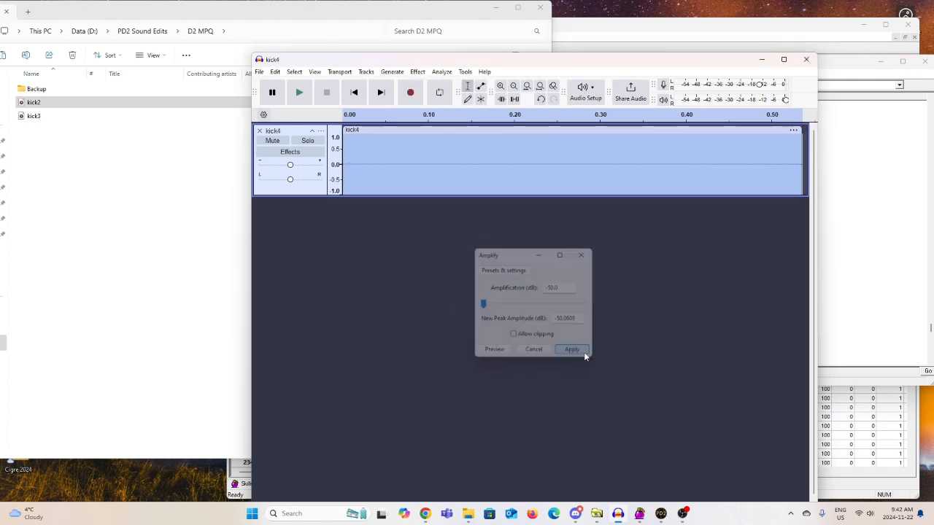
Step: Apply a second Amplify of -50.0 dB to the kick4 track
left_click(416, 72)
mouse_move(470, 151)
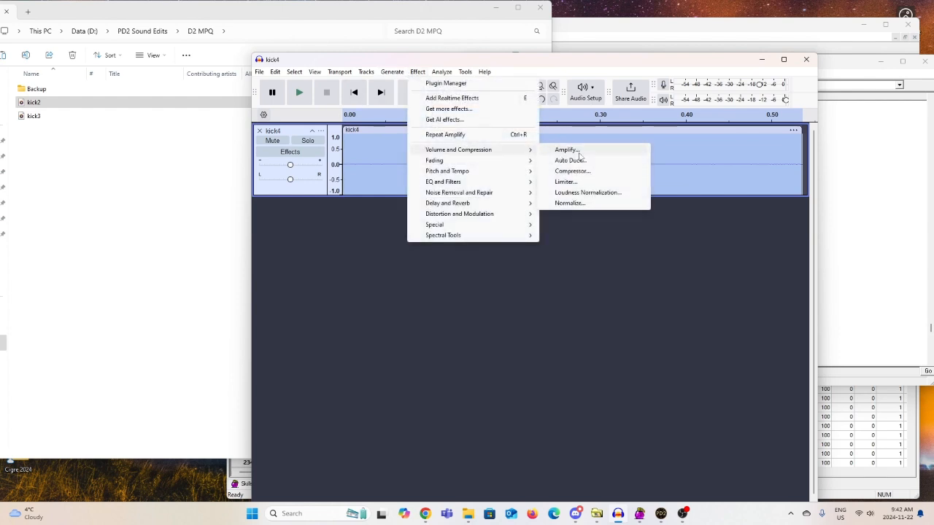
left_click(579, 152)
left_click_drag(586, 308, 449, 316)
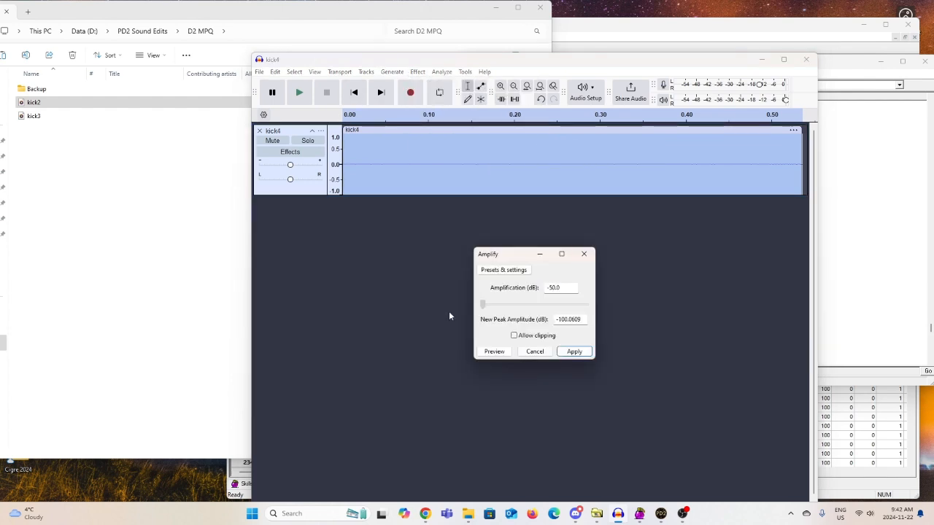
left_click(574, 350)
Step: Export the silenced kick4 audio to the computer as a WAV file in the D2 MPQ folder
left_click(259, 72)
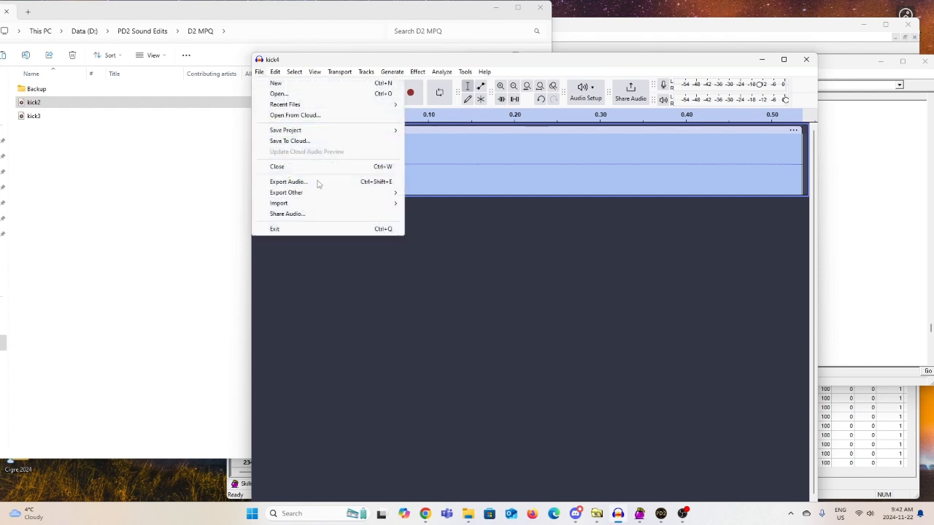
left_click(319, 182)
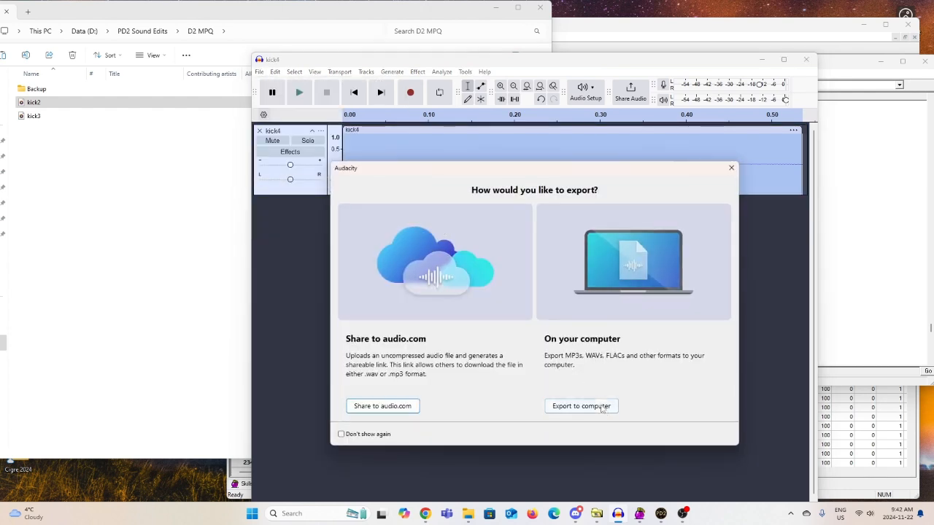
left_click(602, 407)
left_click(632, 397)
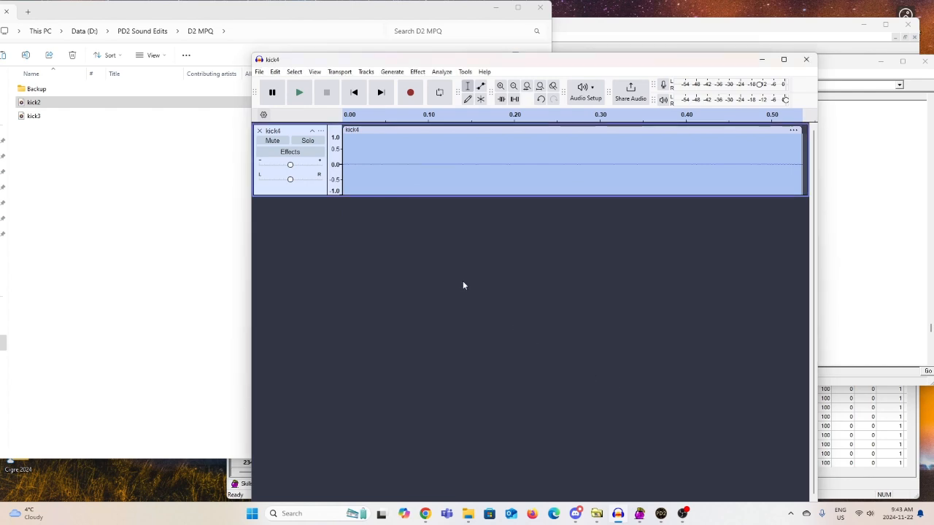
Step: Remove the kick4 track and load kick5.wav from the WinMPQ archive into Audacity
left_click(259, 131)
left_click(839, 68)
left_click(559, 208)
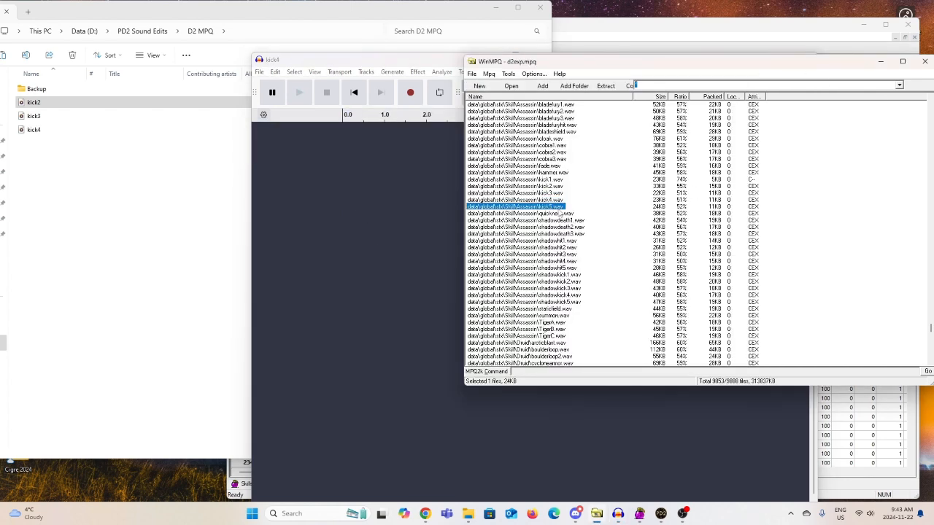
left_click_drag(402, 211, 381, 206)
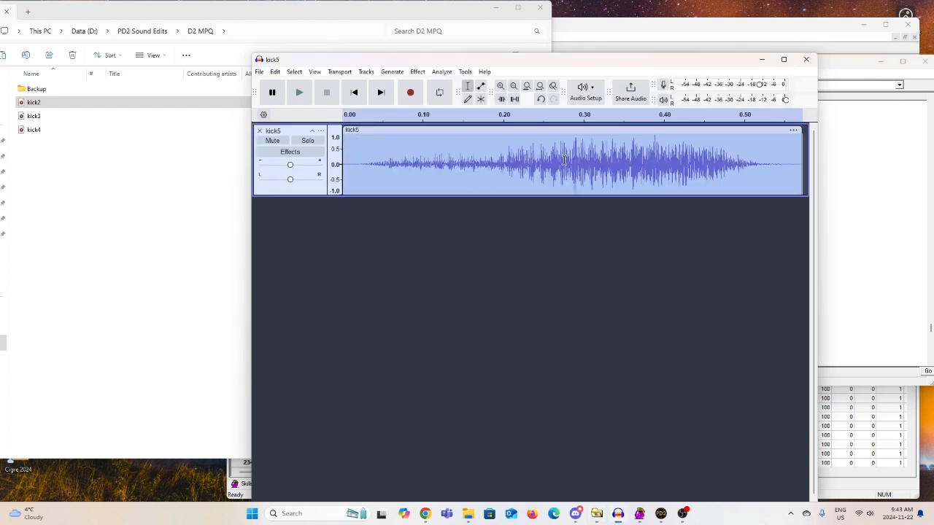
Step: Apply Amplify of -50.0 dB to the entire kick5 track and play the result
left_click(417, 72)
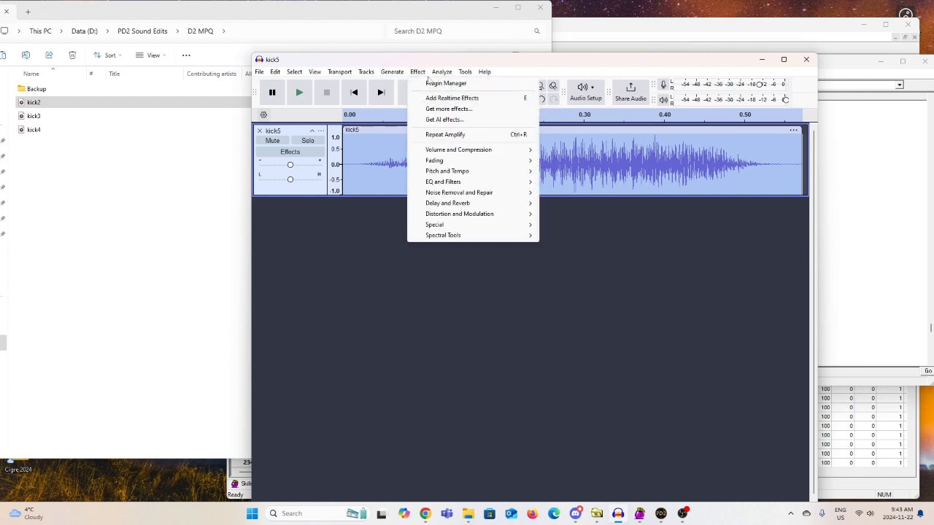
mouse_move(468, 153)
left_click(565, 150)
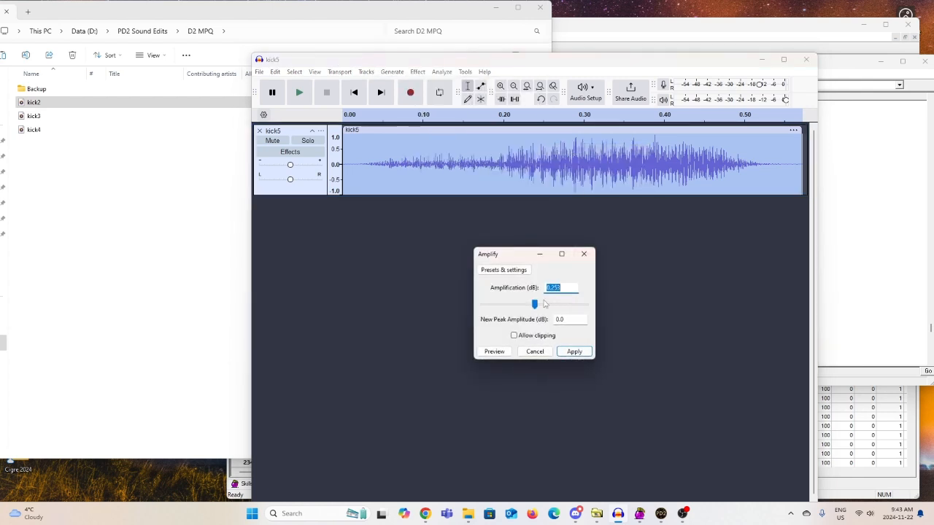
left_click_drag(535, 305, 462, 310)
left_click(573, 352)
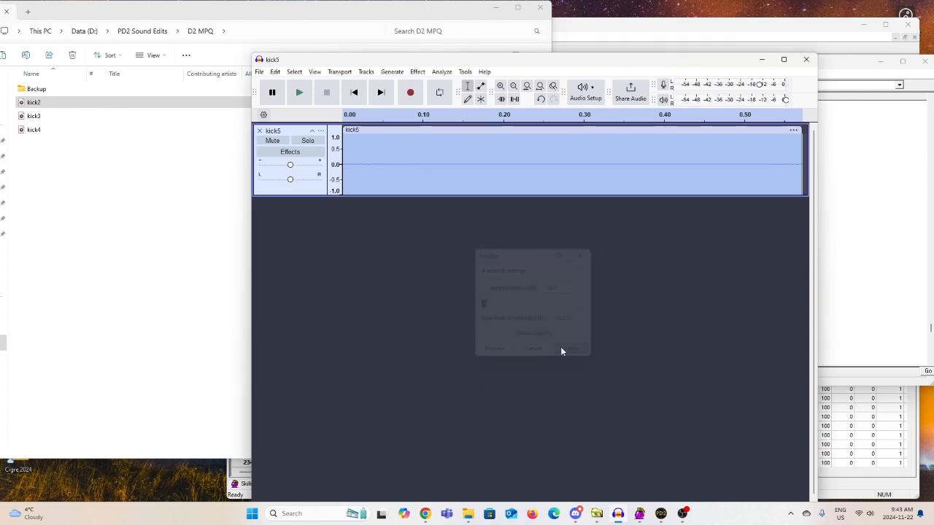
left_click(300, 93)
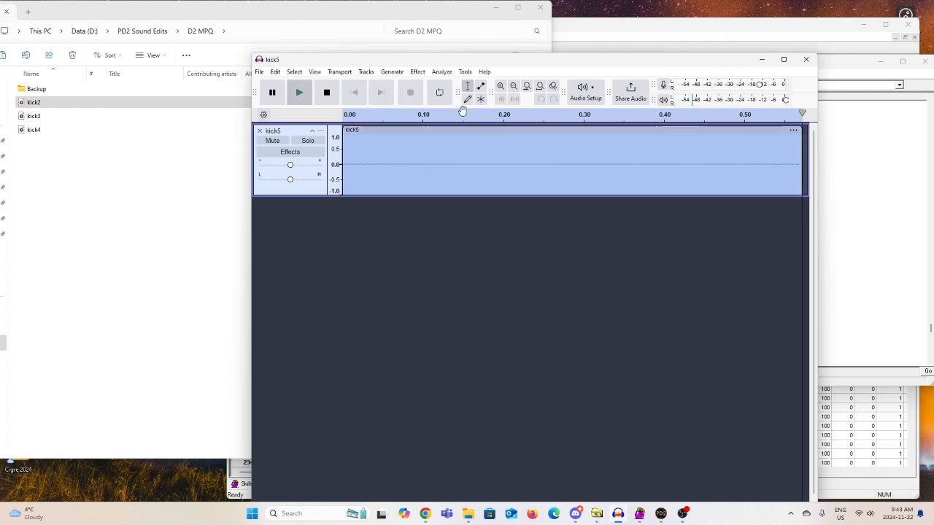
Step: Apply a second Amplify of -50.0 dB to the kick5 track and play it again
left_click(417, 72)
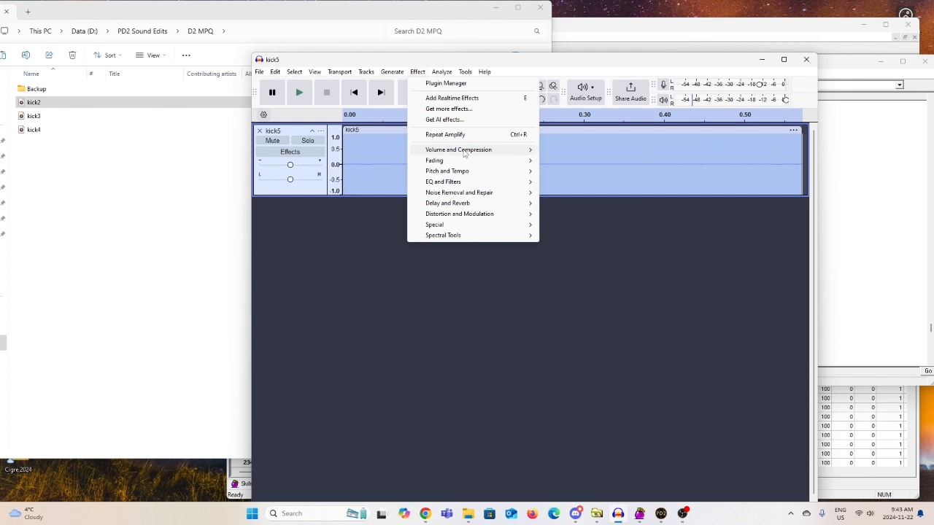
mouse_move(458, 149)
left_click(556, 149)
type("-50.0")
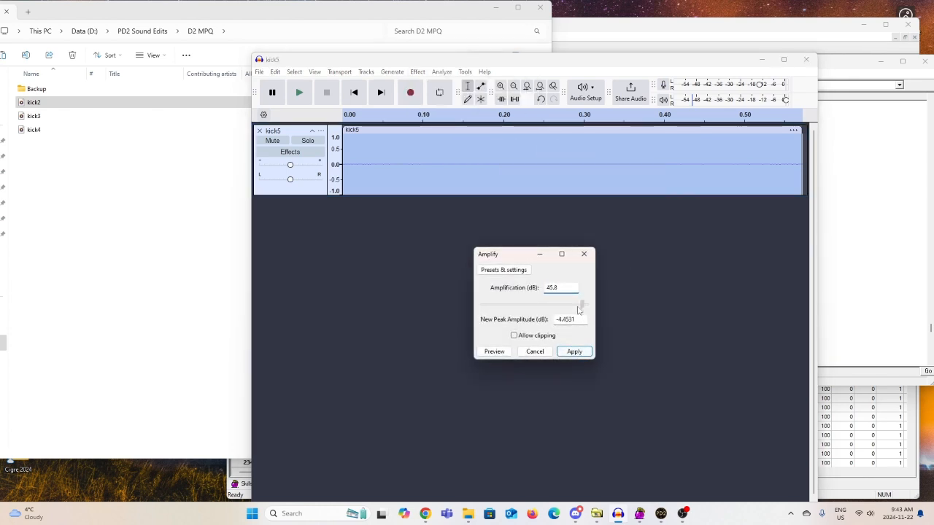
left_click(575, 352)
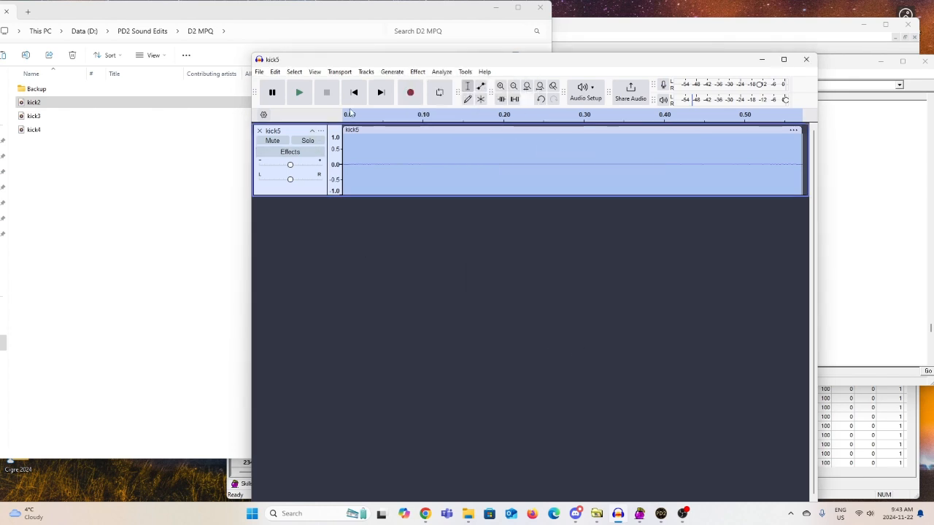
left_click(299, 93)
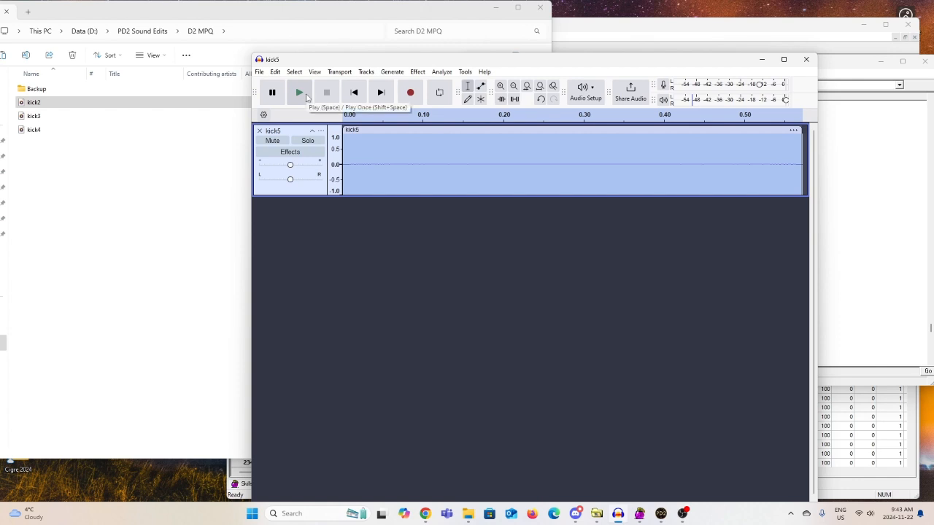
Step: Export the project to the computer as the WAV file kick5.wav in D:\PD2 Sound Edits\D2 MPQ
left_click(259, 72)
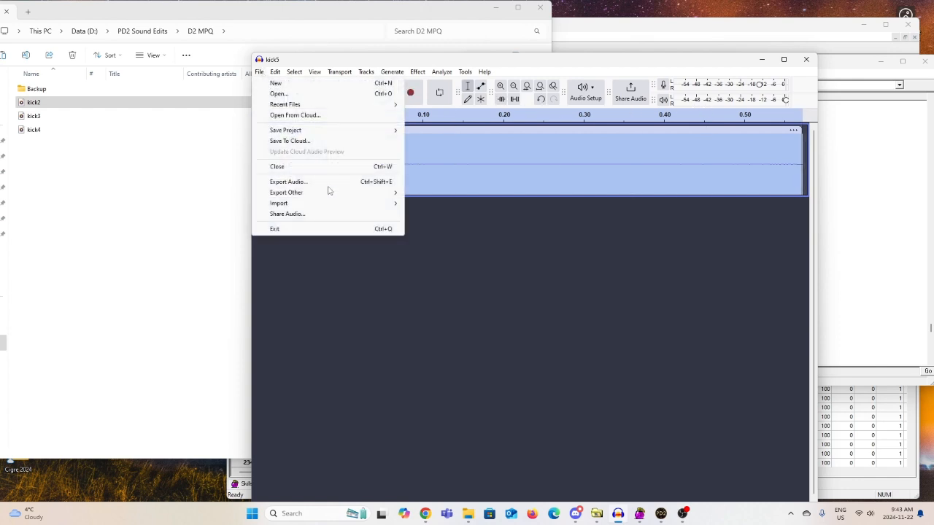
left_click(313, 181)
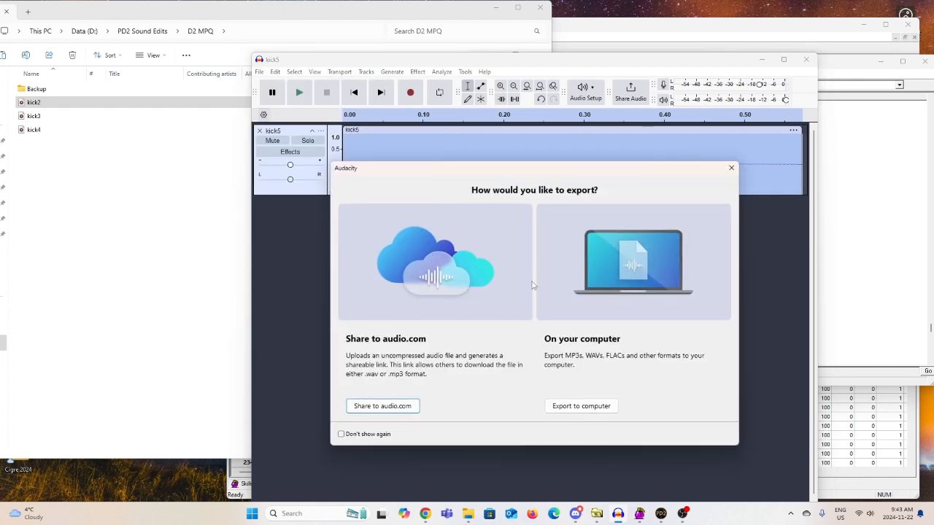
left_click(582, 406)
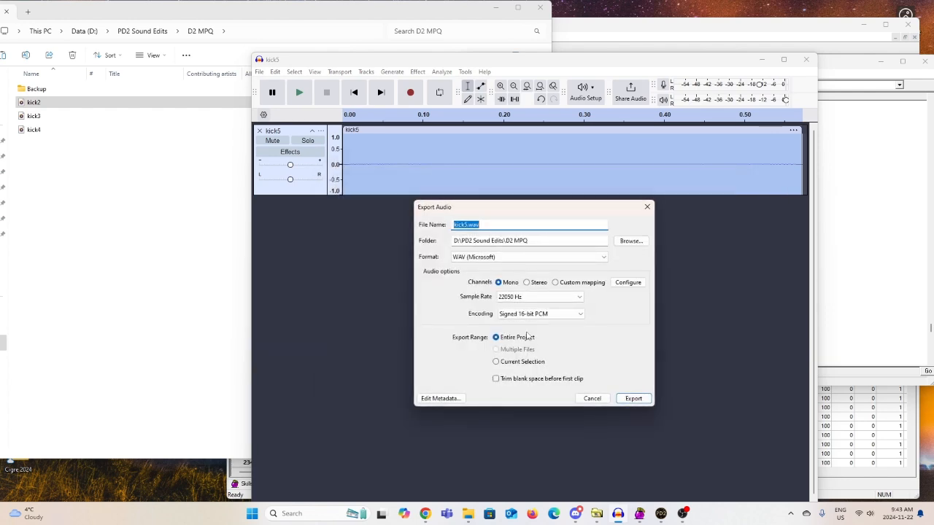
left_click(637, 403)
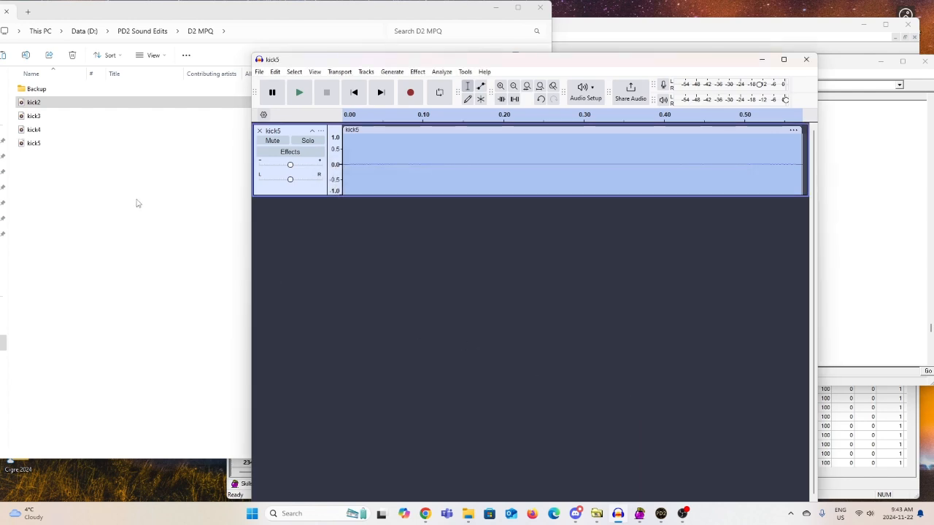
Step: Remove the kick5 track from the Audacity project, keeping Audacity open
left_click(66, 164)
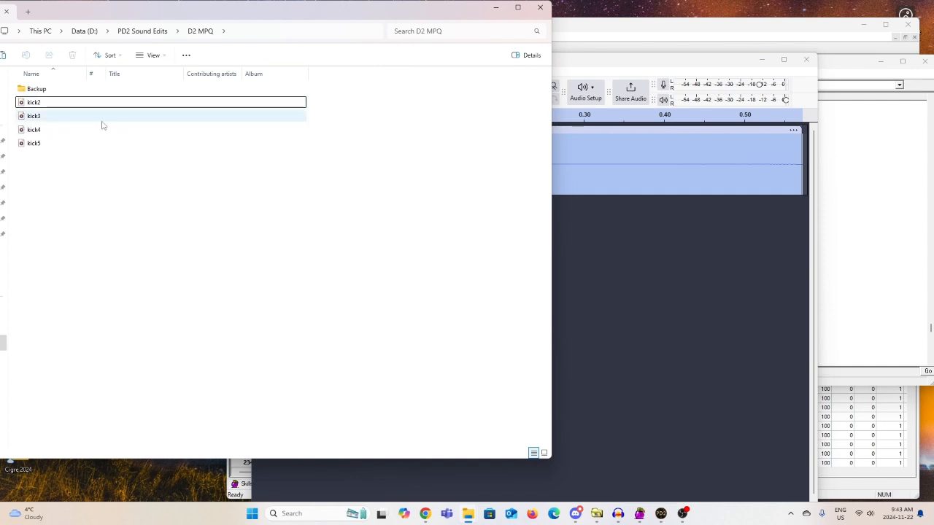
left_click(716, 62)
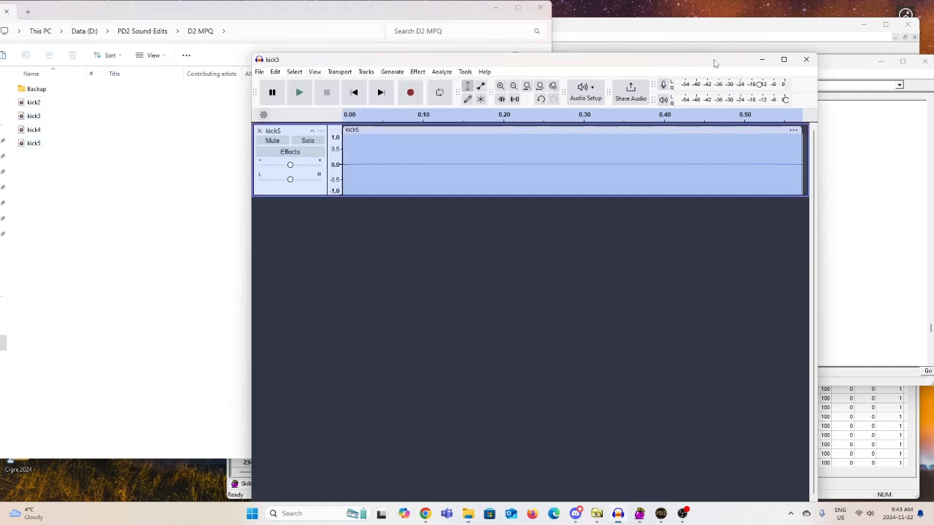
left_click(806, 60)
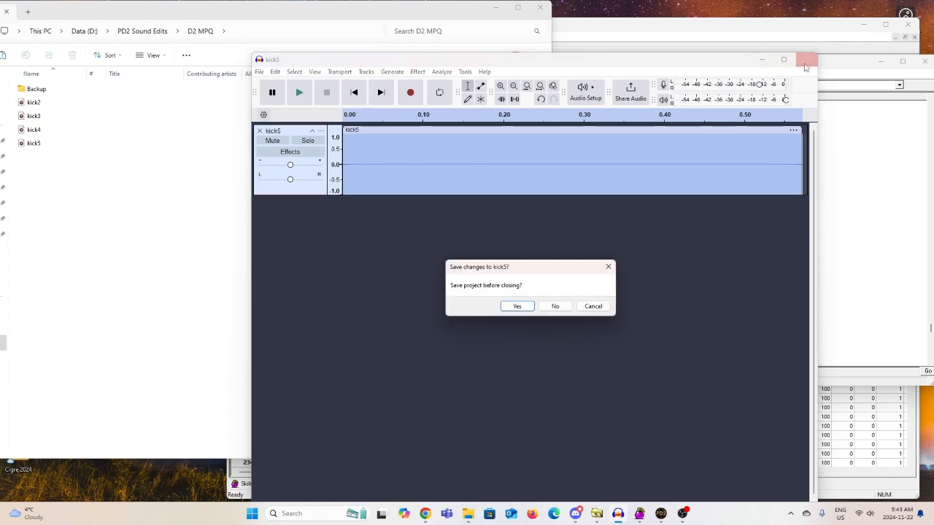
left_click(592, 307)
left_click(259, 130)
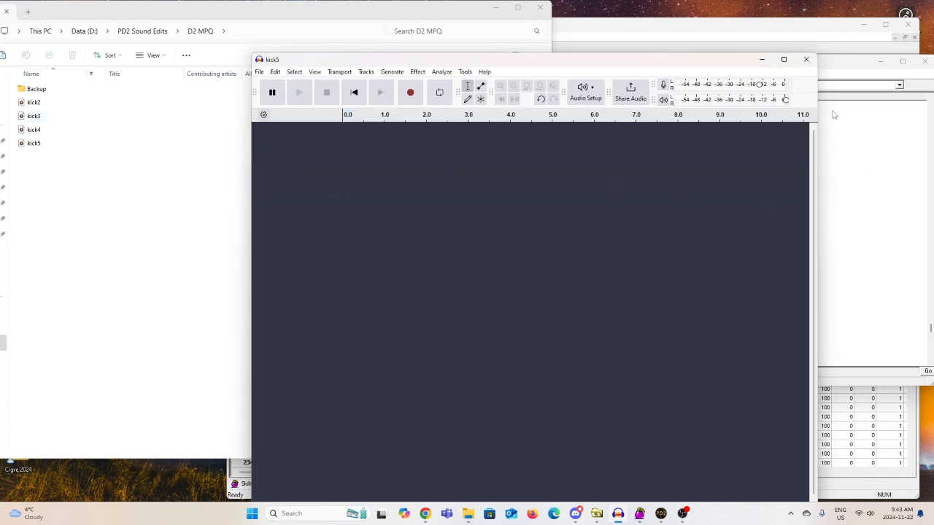
left_click(838, 68)
left_click(639, 515)
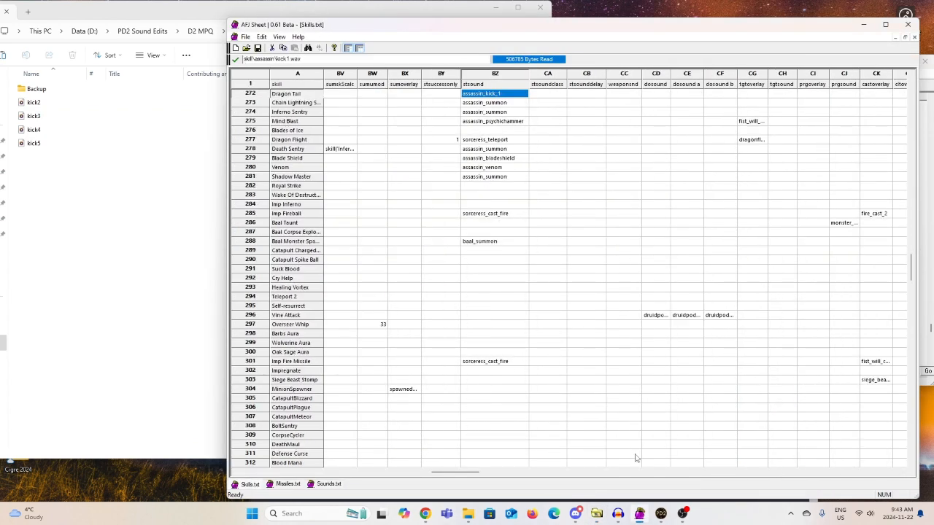
left_click_drag(455, 473, 268, 474)
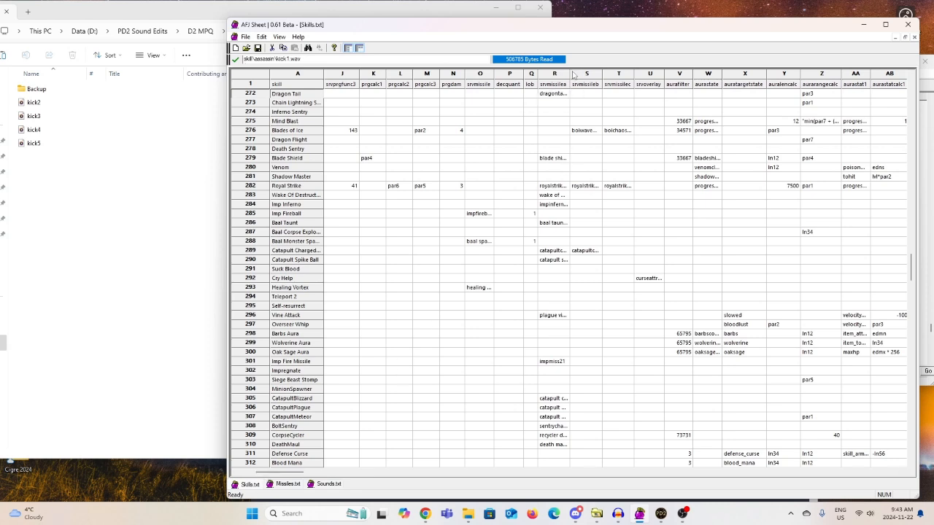
Step: Search the Missiles.txt sheet for "dragonta"
left_click(288, 484)
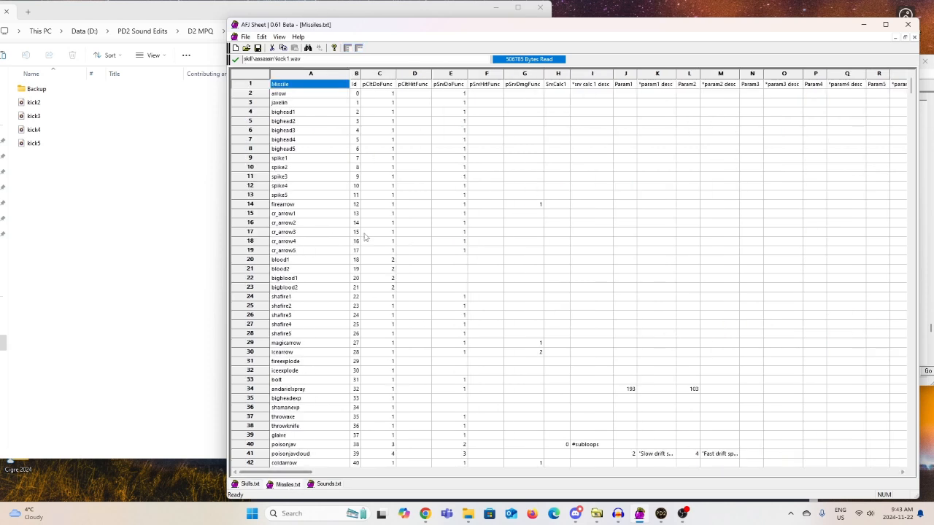
key("ctrl+f")
type("dragonta")
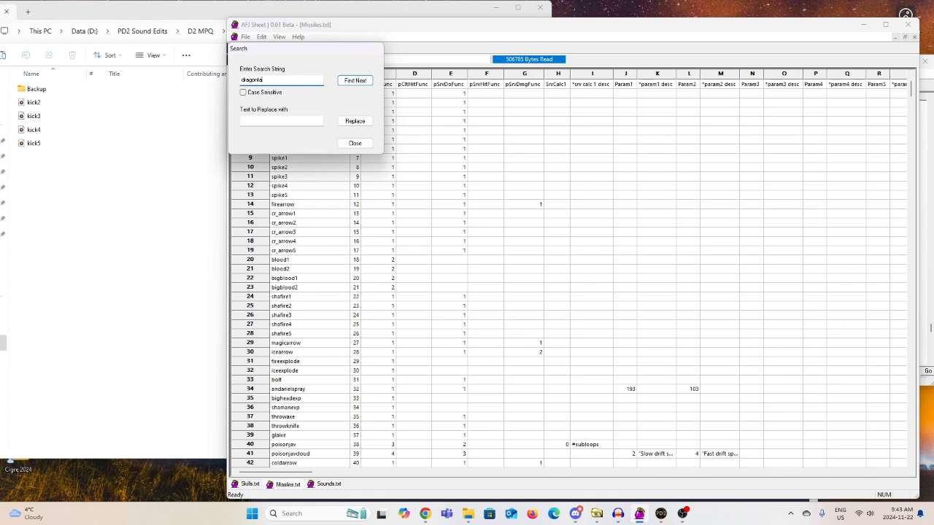
key("Return")
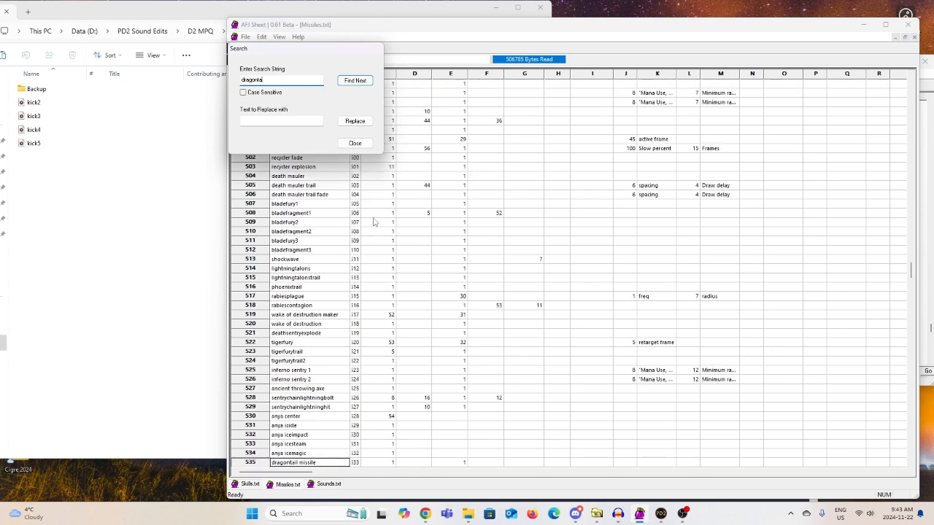
left_click(356, 143)
Step: Highlight the dragontail missile row and examine its columns across the Missiles.txt sheet, then minimize AFJ Sheet
left_click(249, 463)
scroll(249, 464, "down", 1)
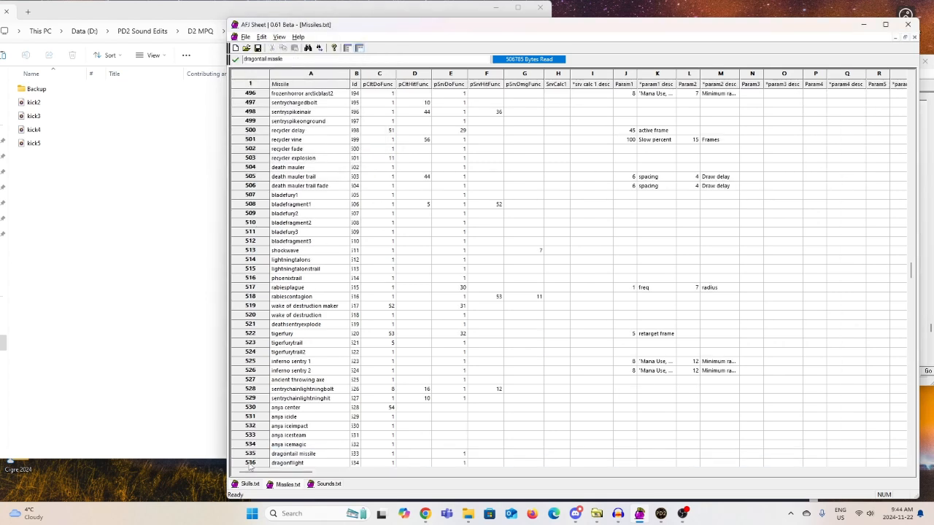
key("ctrl+q")
left_click(251, 453)
left_click_drag(293, 474, 529, 480)
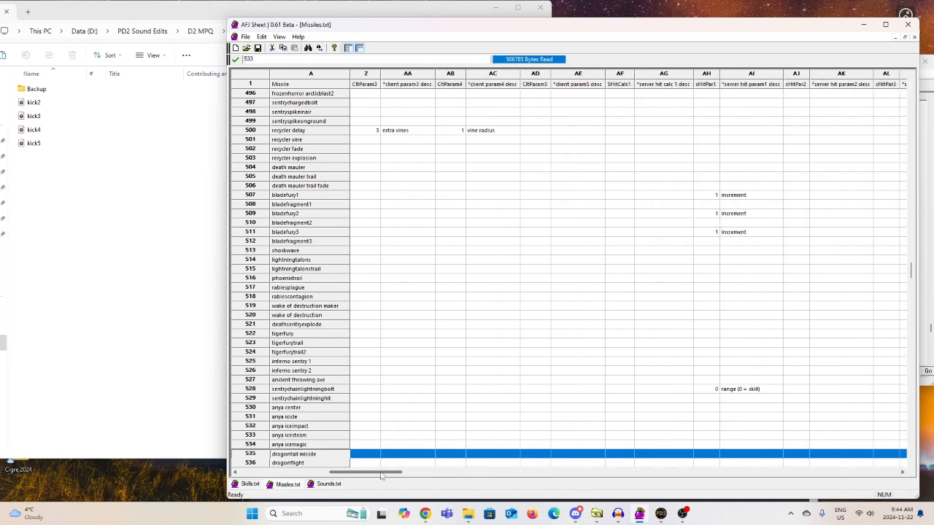
left_click_drag(347, 474, 413, 481)
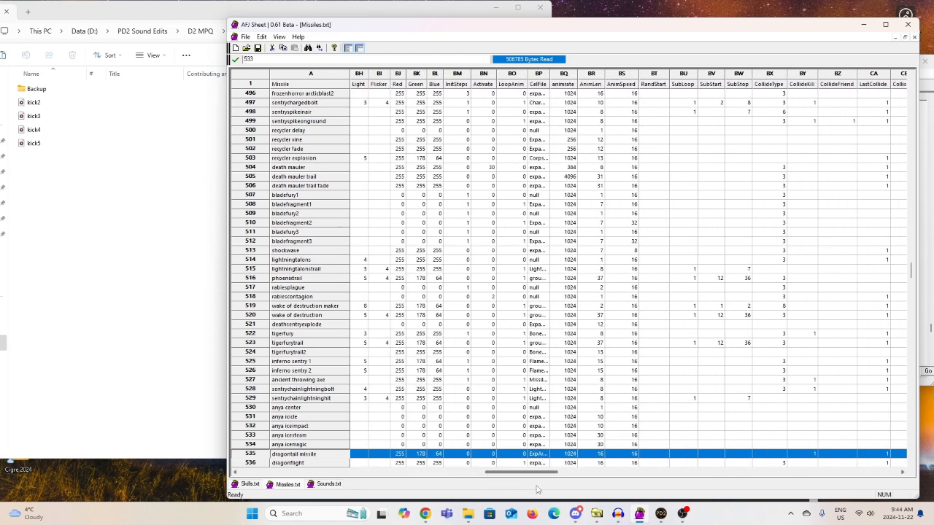
left_click_drag(663, 490, 285, 470)
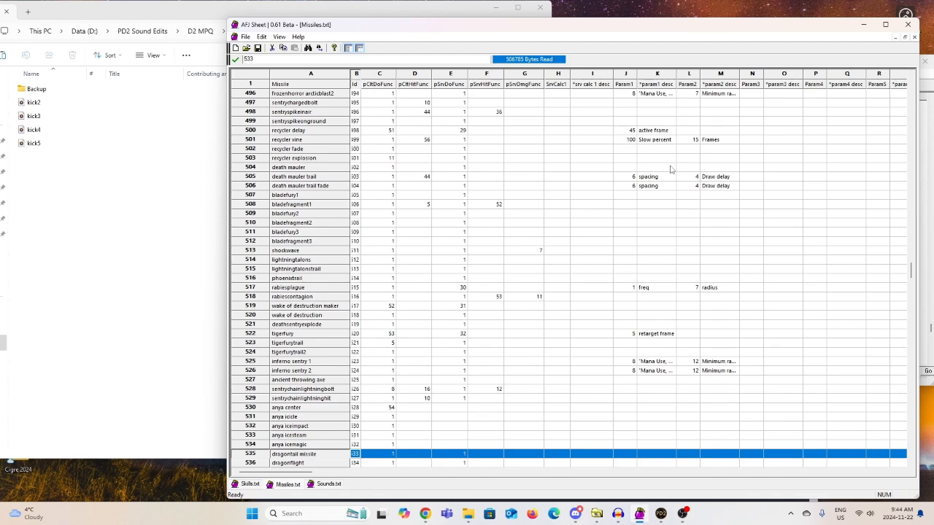
left_click(864, 24)
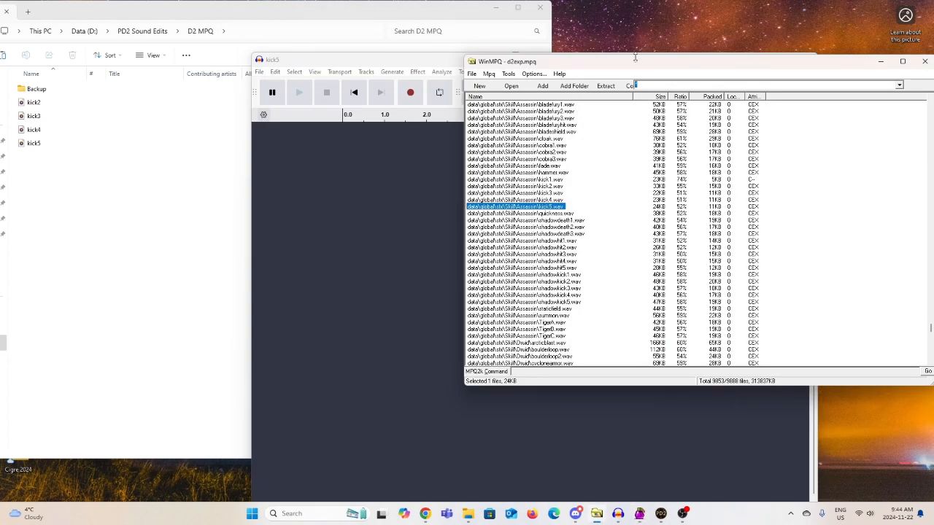
Step: Play the archive's kick2.wav from WinMPQ and close the media player
left_click_drag(635, 57, 529, 48)
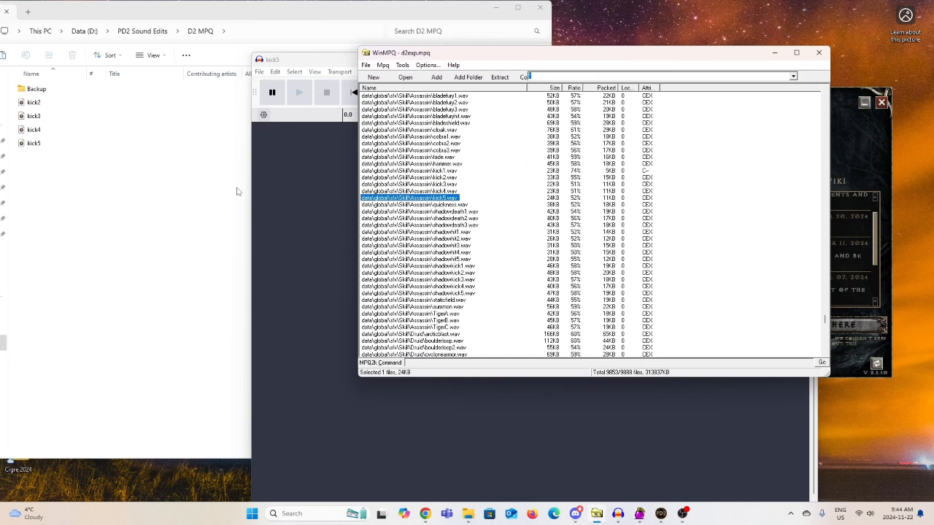
left_click(457, 178)
double_click(448, 179)
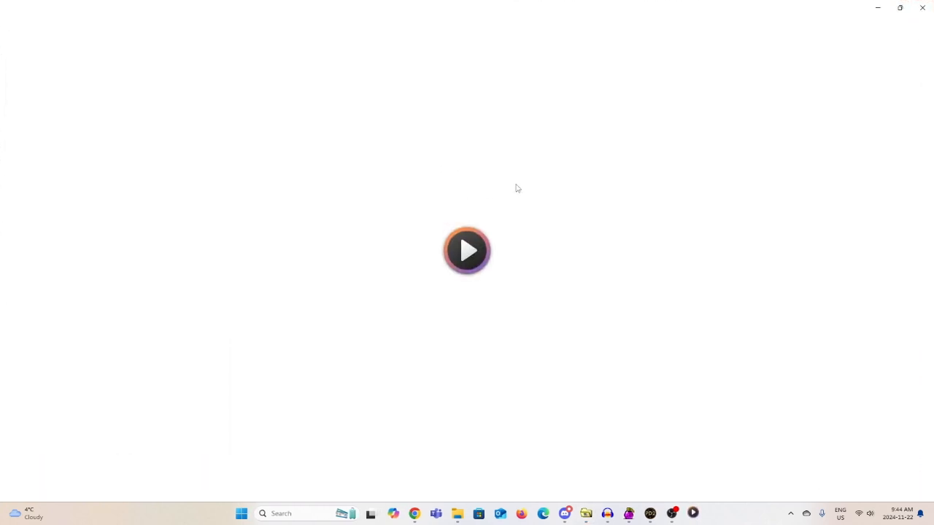
left_click(926, 8)
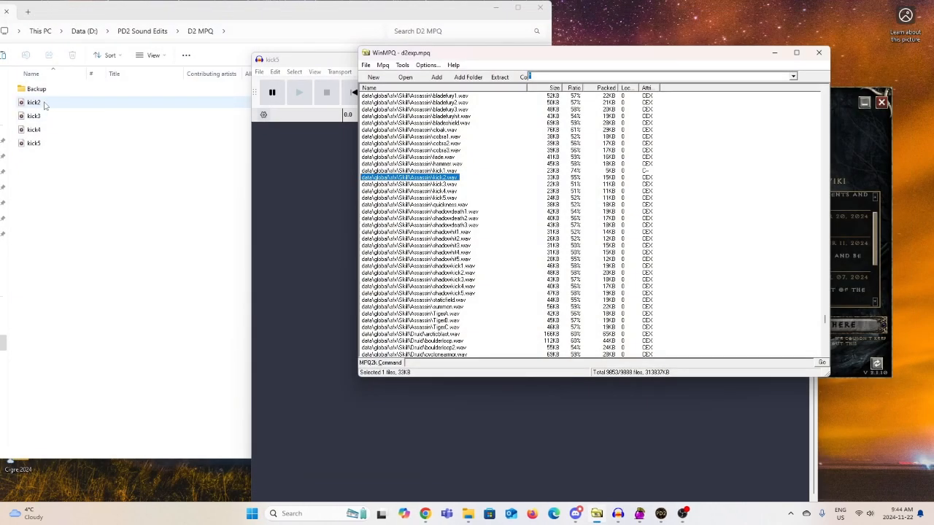
Step: Copy the folder path data\global\sfx\Skill\Assassin\ from the kick2.wav entry's name in the archive
left_click(46, 103)
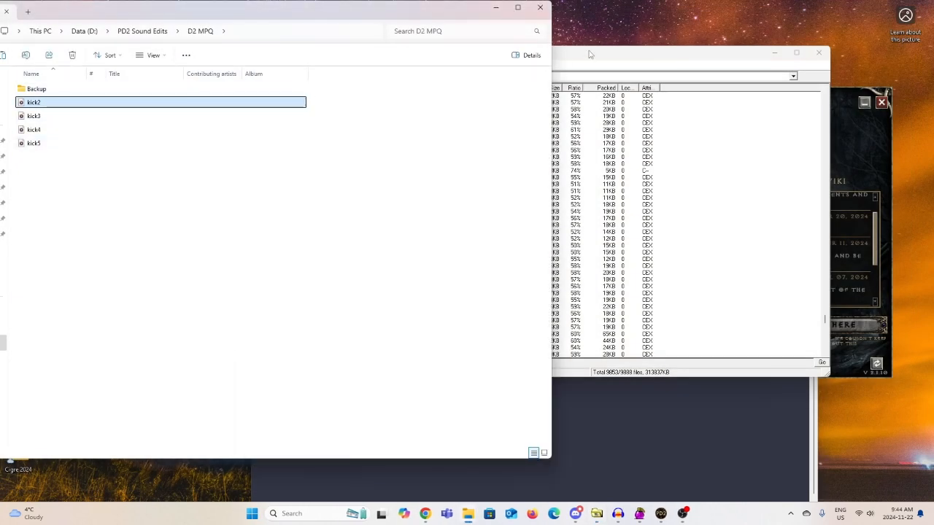
left_click_drag(590, 52, 651, 45)
right_click(457, 172)
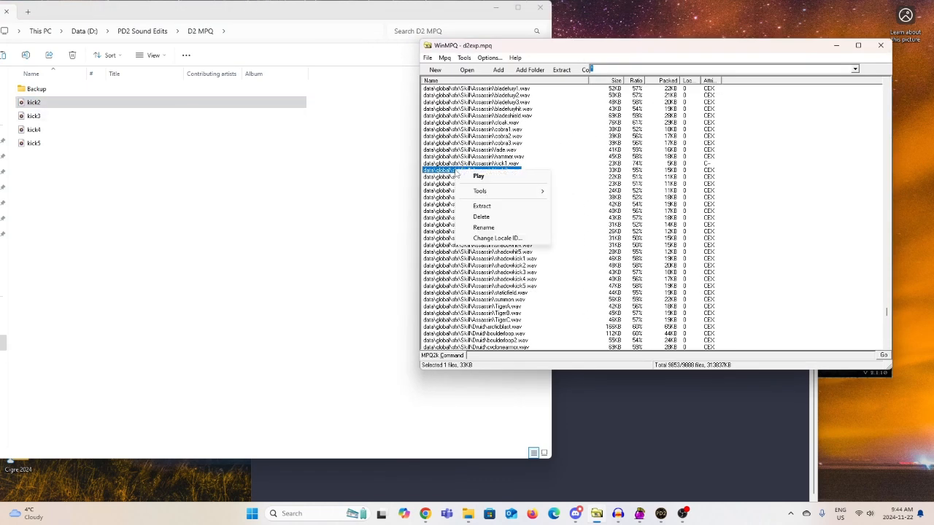
left_click(484, 228)
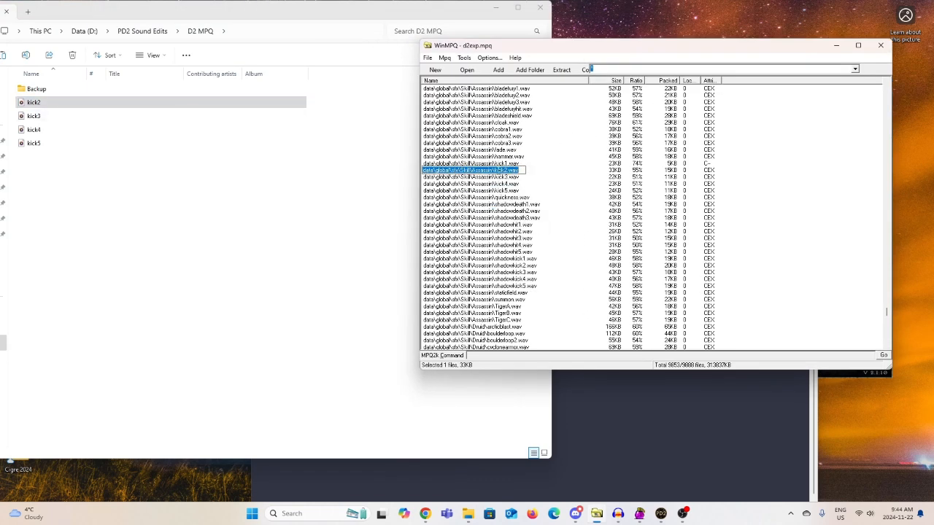
left_click_drag(497, 170, 400, 175)
key("ctrl+c")
left_click(373, 191)
Step: Add the edited kick2 file to d2exp.mpq under data\global\sfx\Skill\Assassin\ and play the replaced entry
left_click_drag(129, 103, 594, 170)
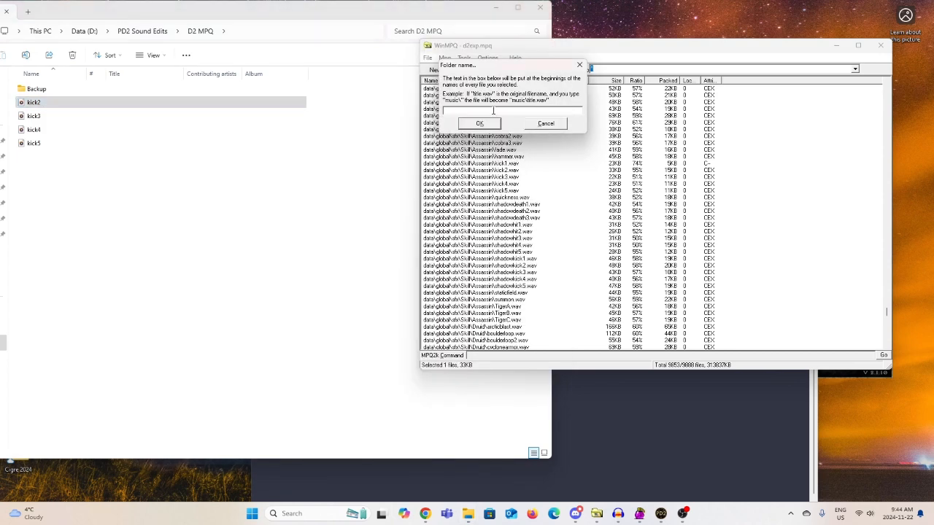
key("ctrl+v")
left_click(490, 125)
double_click(513, 170)
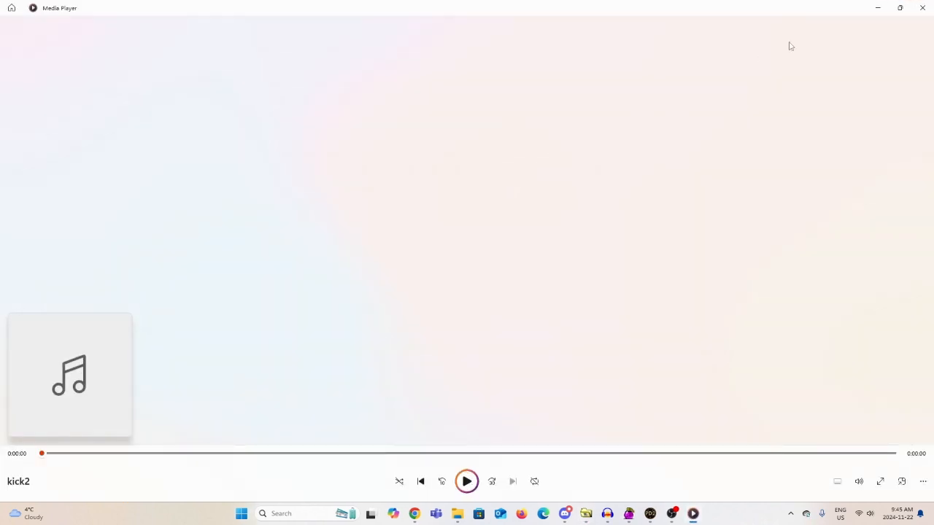
left_click(922, 7)
Step: Add the edited kick3 and kick4 files to d2exp.mpq under data\global\sfx\Skill\Assassin\
left_click(58, 120)
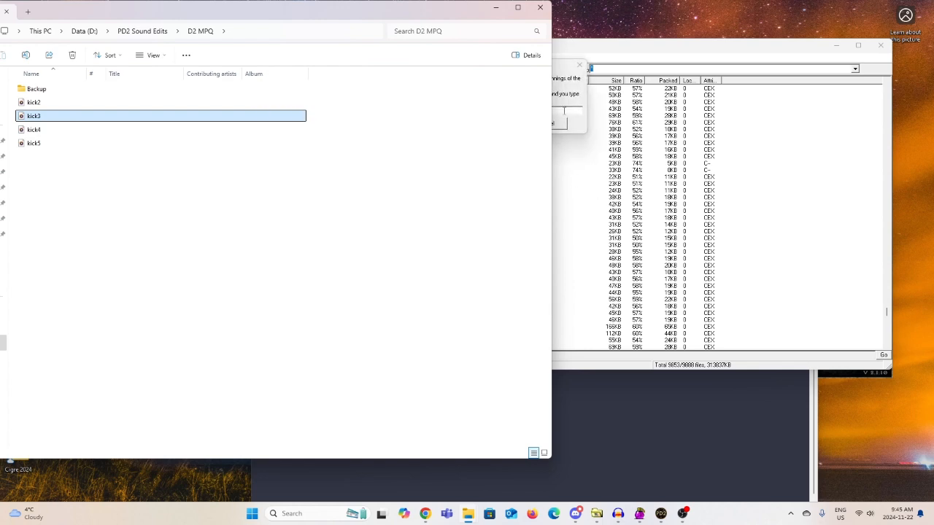
left_click(564, 111)
left_click(479, 123)
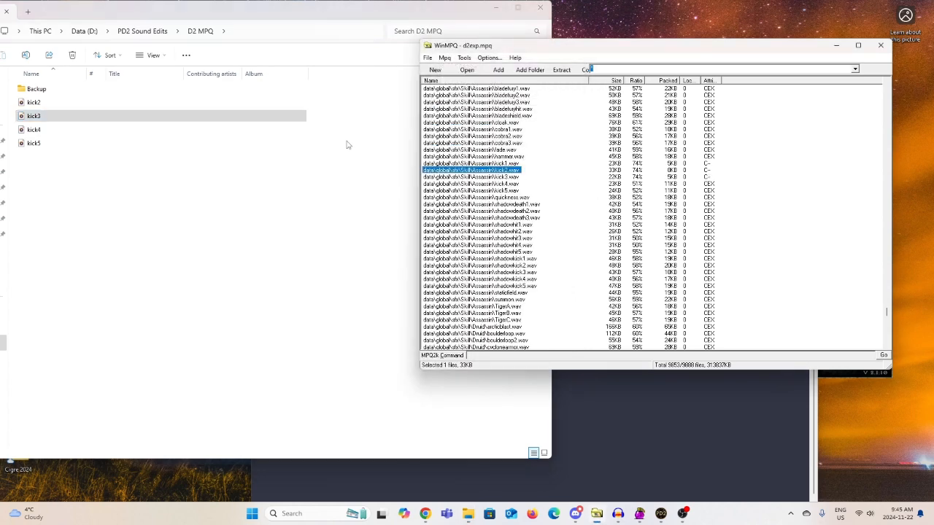
left_click(114, 131)
left_click_drag(632, 195, 632, 196)
left_click(583, 117)
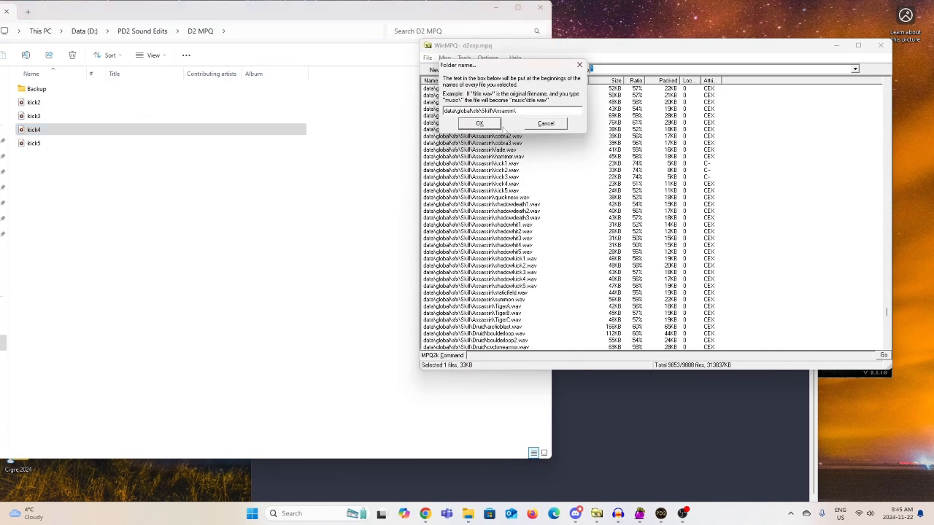
left_click(482, 126)
Step: Add the edited kick5 file to d2exp.mpq under data\global\sfx\Skill\Assassin\
left_click(66, 153)
left_click_drag(54, 144, 588, 175)
left_click(570, 124)
left_click(480, 124)
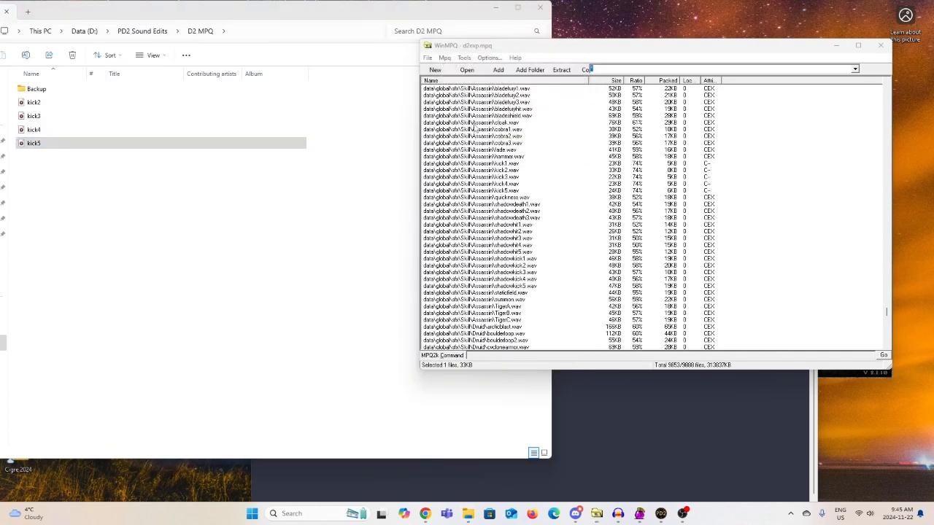
Step: Play the replaced kick4.wav and kick5.wav entries from the archive
double_click(507, 183)
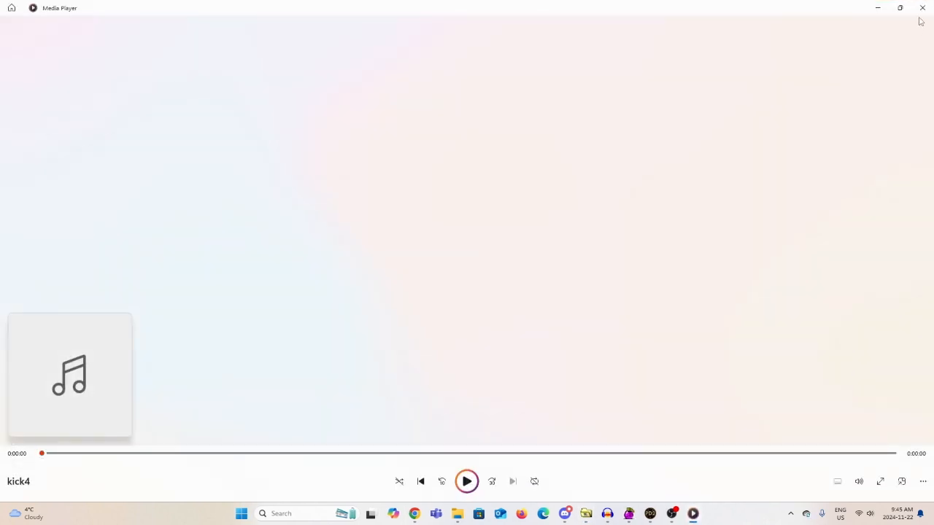
left_click(922, 7)
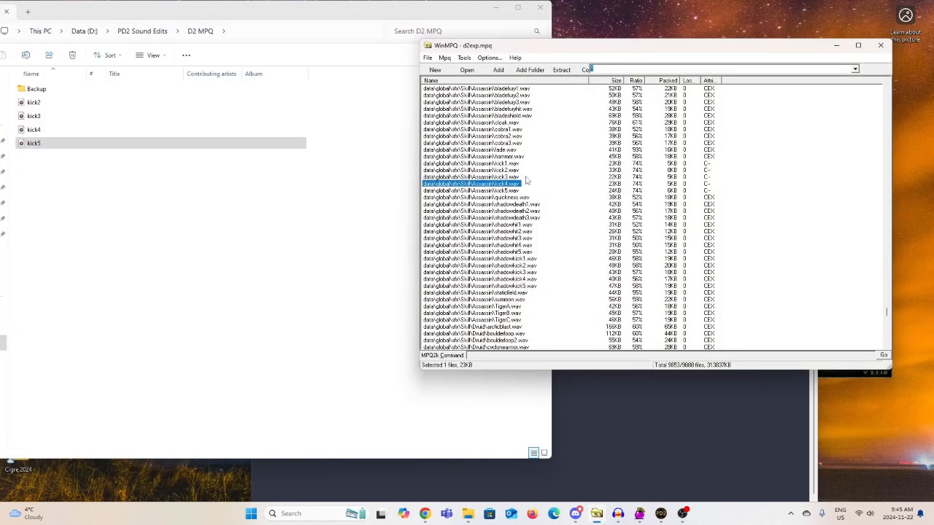
left_click(530, 187)
double_click(530, 187)
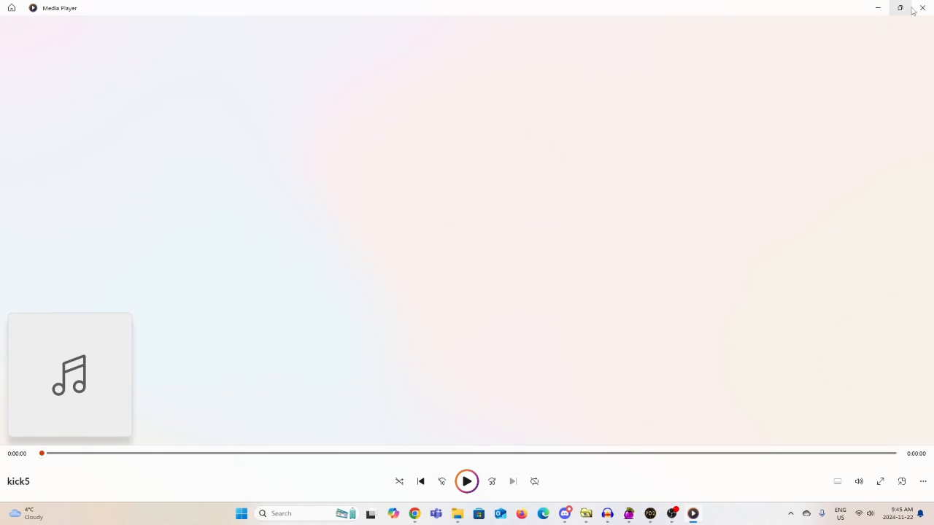
left_click(922, 8)
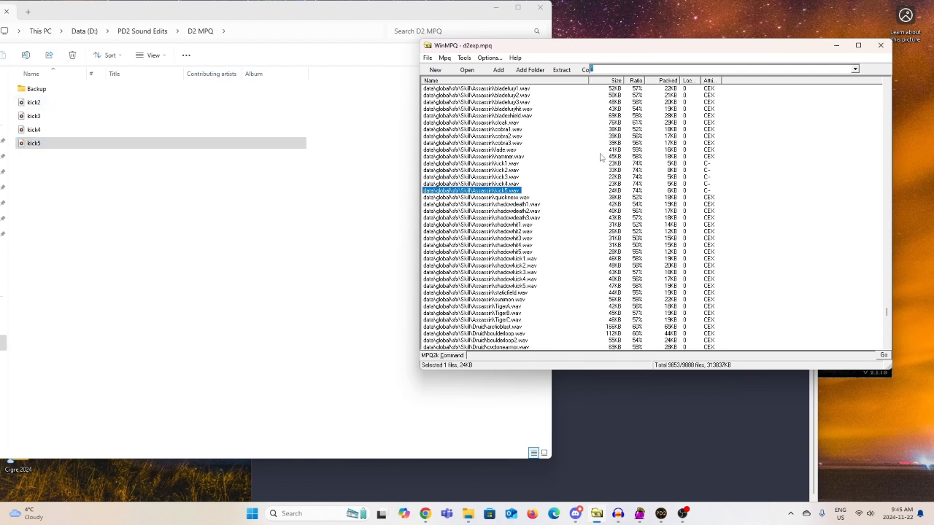
Step: Close WinMPQ and start Project Diablo 2 from its launcher
left_click(880, 46)
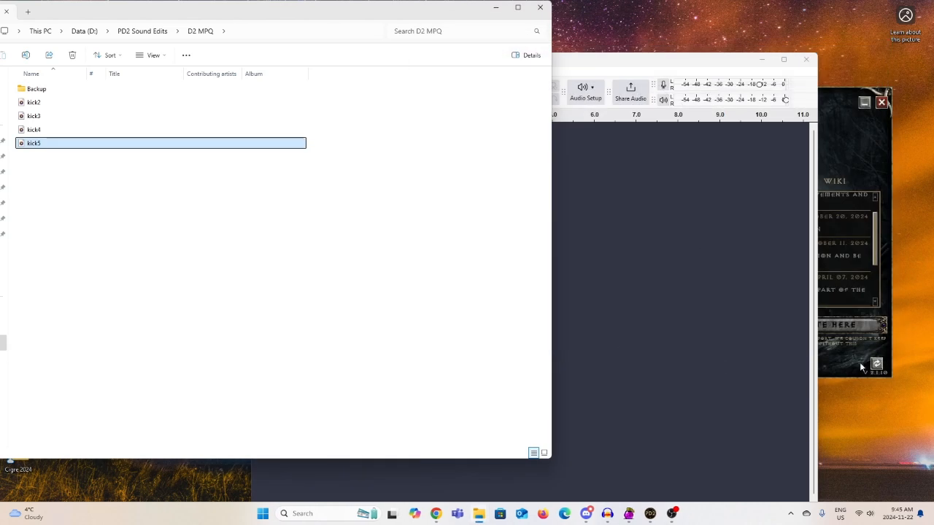
left_click(860, 362)
left_click(573, 325)
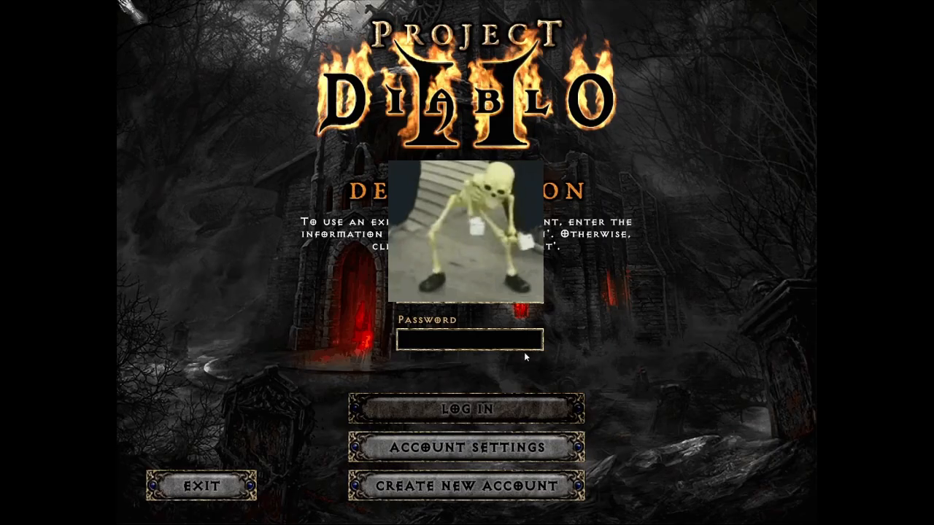
Step: Enter the account password, clearing the first entry and retyping it, and log in to the game
type("*********")
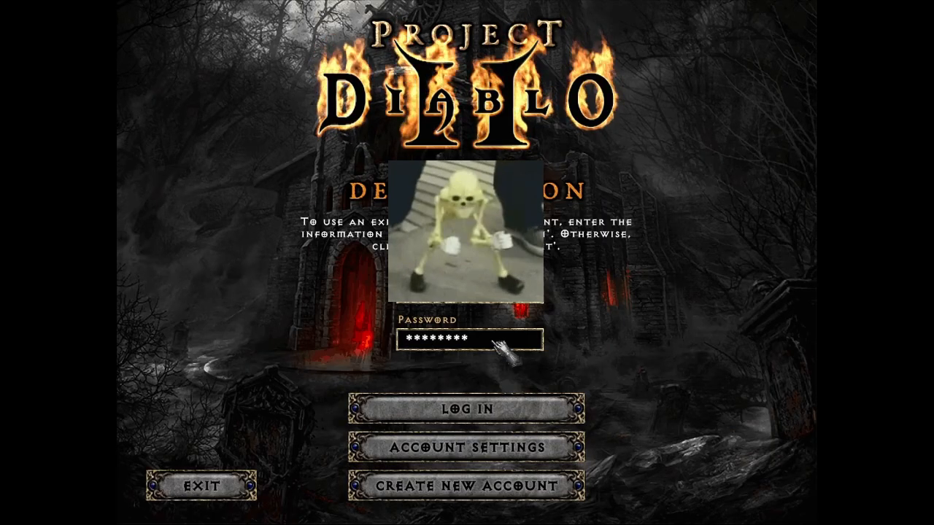
key("BackSpace")
key("BackSpace")
key("BackSpace")
key("BackSpace")
key("BackSpace")
key("BackSpace")
key("BackSpace")
key("BackSpace")
key("BackSpace")
type("********")
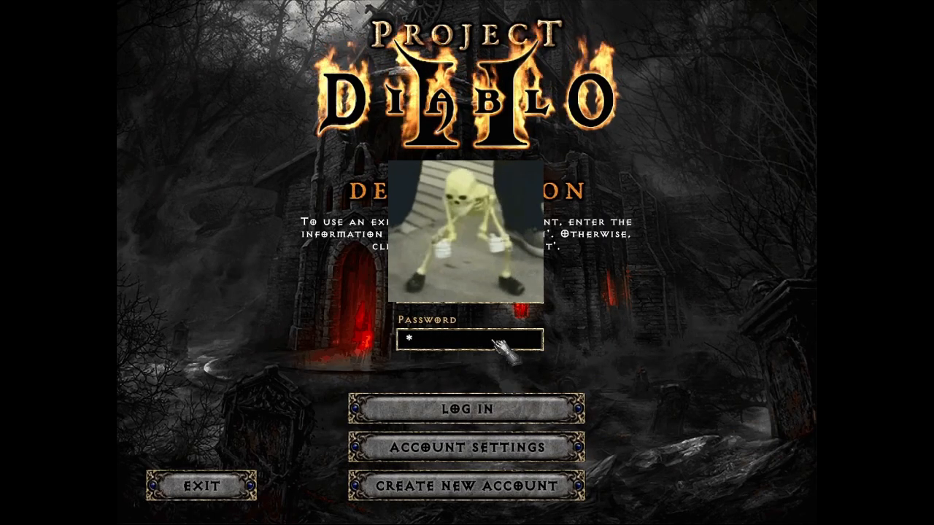
type("*")
key("Return")
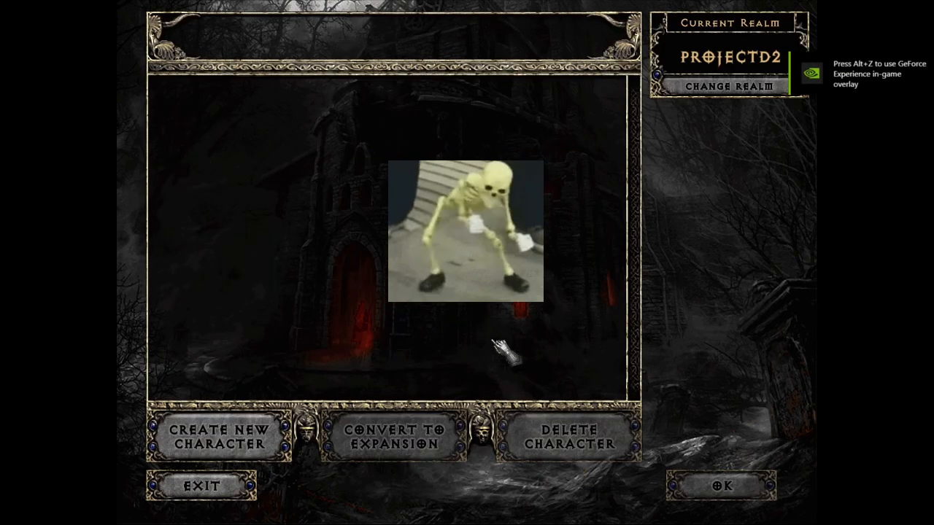
Step: Enter the lobby with the Assassin and create a Hell game named woogs1, filling in the game password
left_click(759, 476)
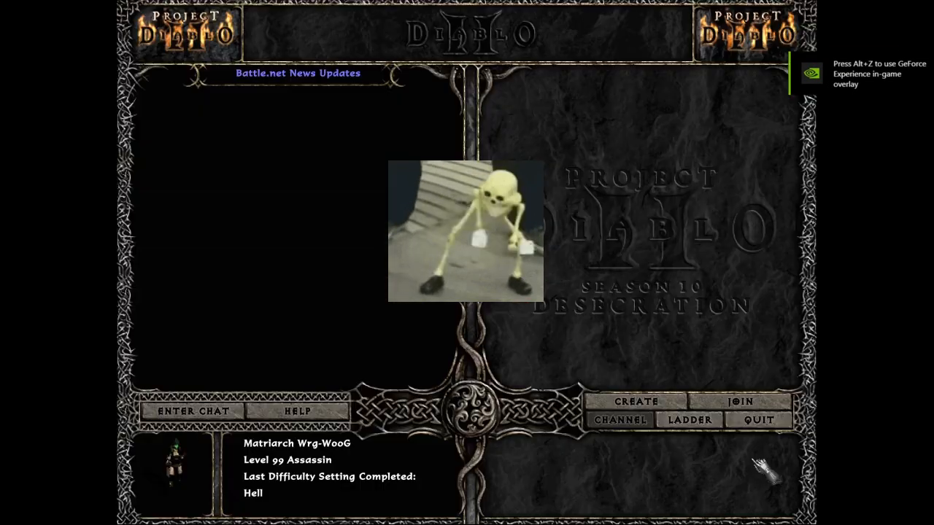
left_click(672, 401)
type("woogs1")
key("Tab")
type("**")
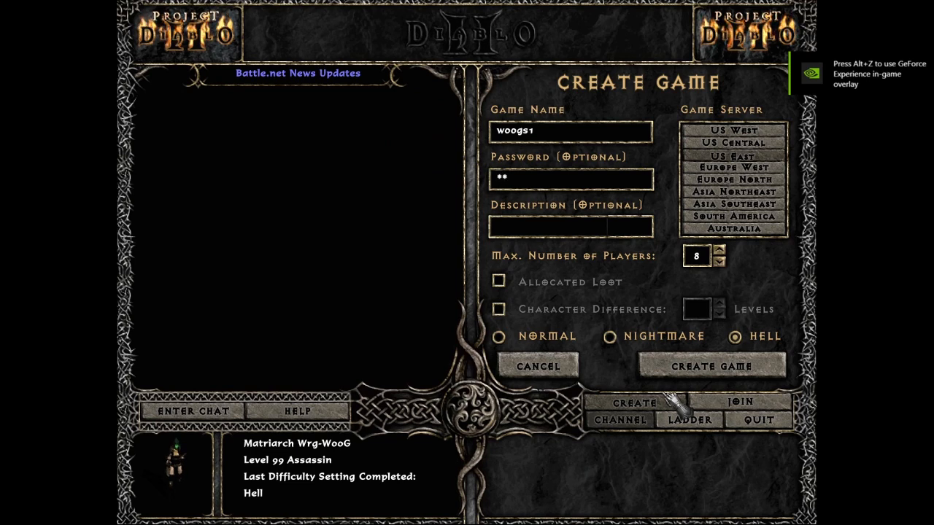
key("Return")
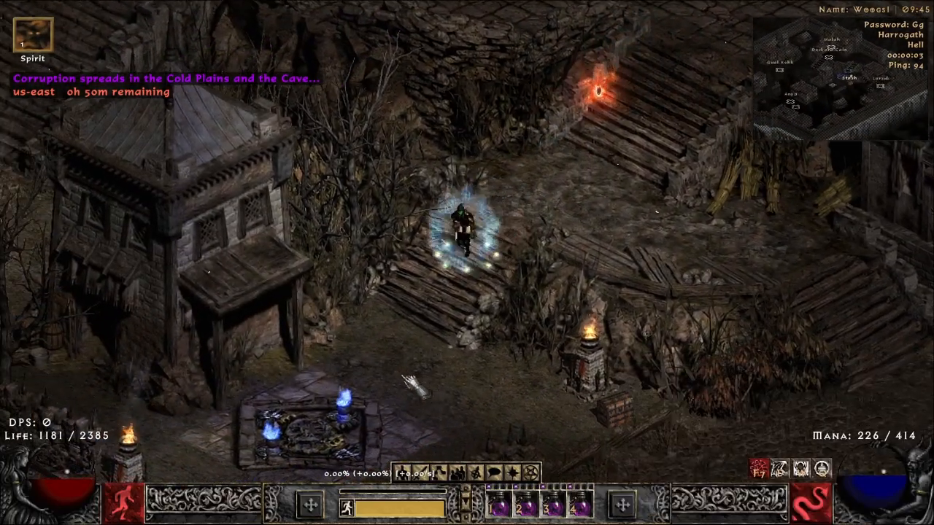
Step: Travel by waypoint from Harrogath to the Frigid Highlands and run up to the first monster pack
left_click(413, 385)
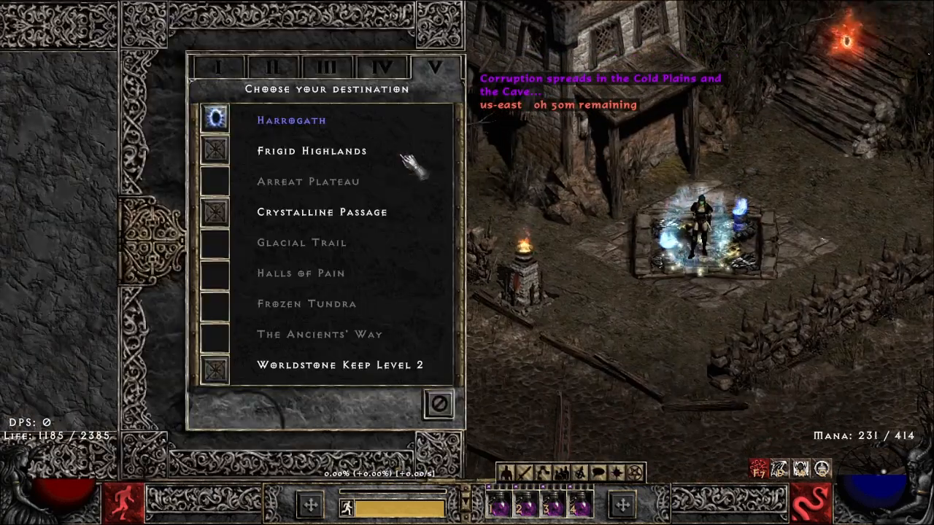
left_click(403, 156)
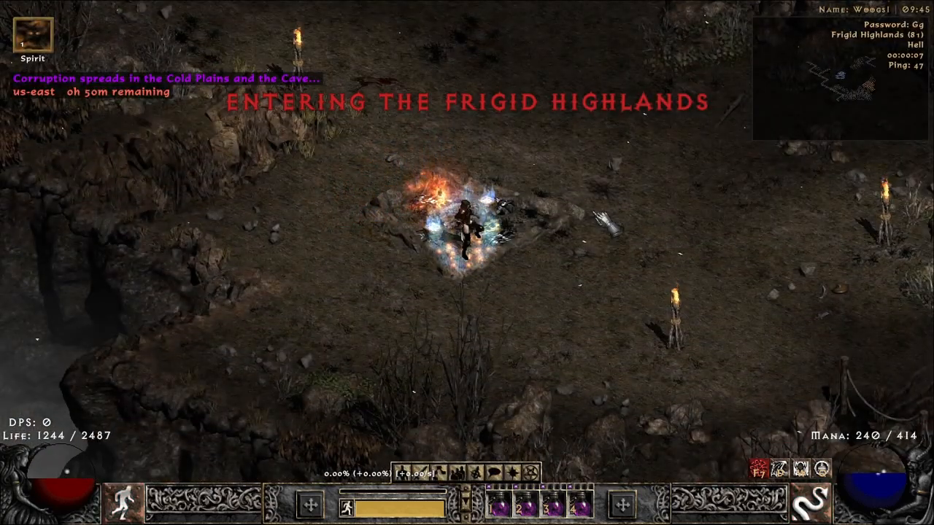
left_click(480, 36)
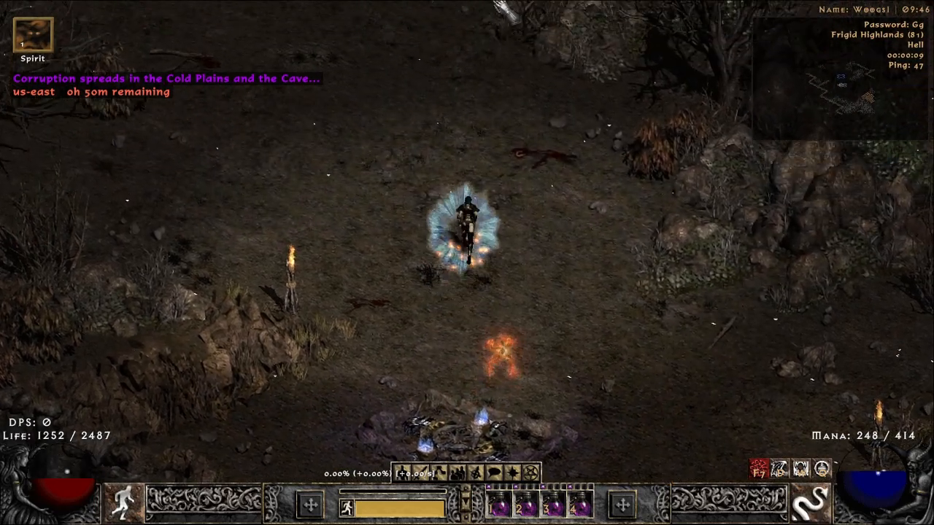
mouse_move(502, 9)
left_mouse_down()
mouse_move(453, 19)
mouse_move(417, 41)
mouse_move(421, 98)
mouse_move(504, 133)
mouse_move(505, 187)
left_mouse_up()
Step: Attack the Enslaved and Blunderbore monsters with Dragon Tail to test the replaced kick sounds
right_click(505, 196)
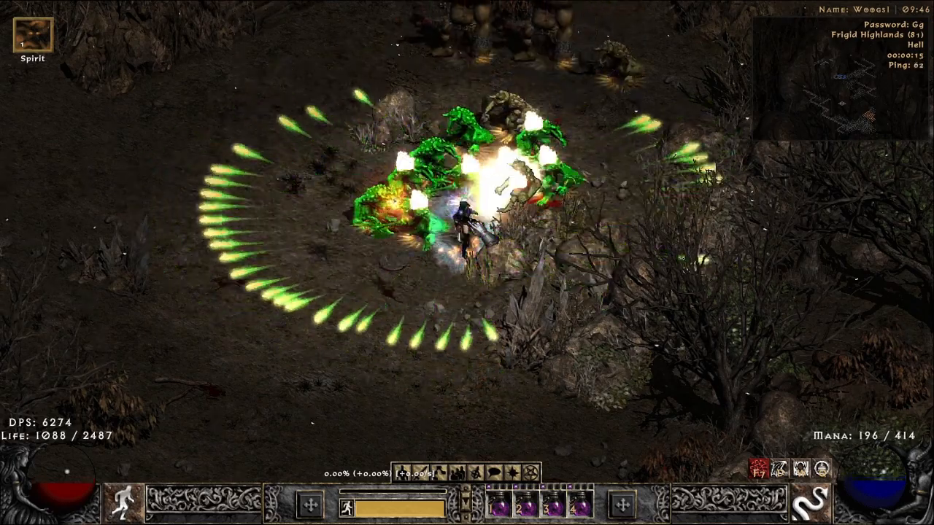
left_click(442, 333)
key("a")
right_click(477, 195)
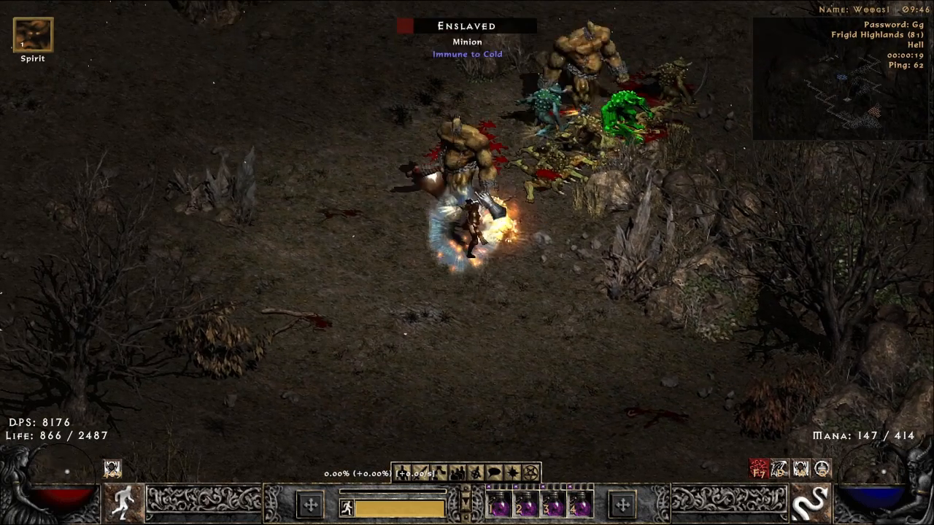
left_click(503, 179)
right_click(504, 182)
key("a")
right_click(490, 197)
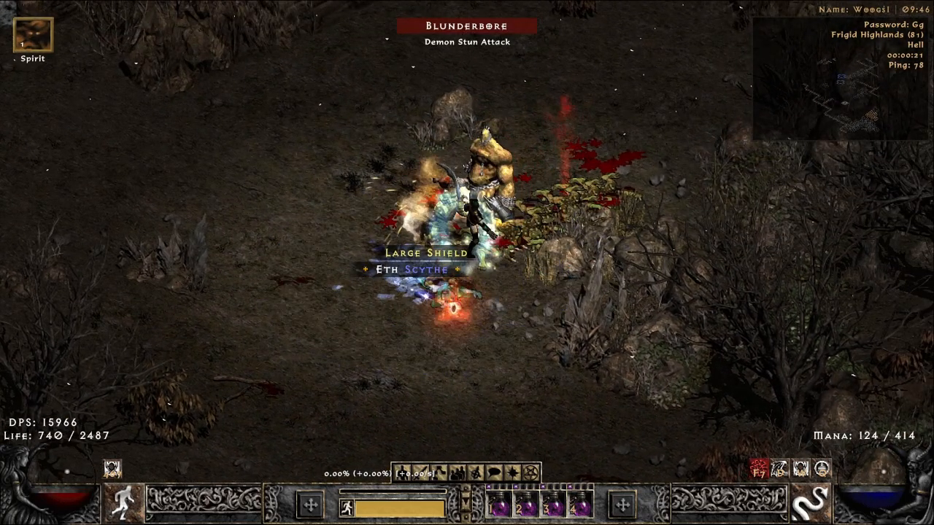
right_click(498, 202)
right_click(378, 210)
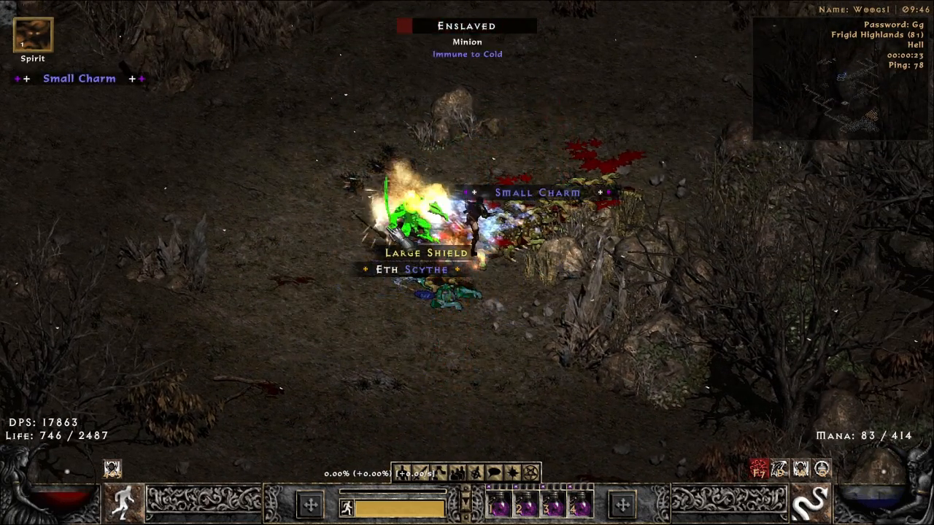
right_click(389, 231)
left_click(392, 230)
Step: Run back to the Frigid Highlands waypoint and travel to Harrogath
left_click(507, 385)
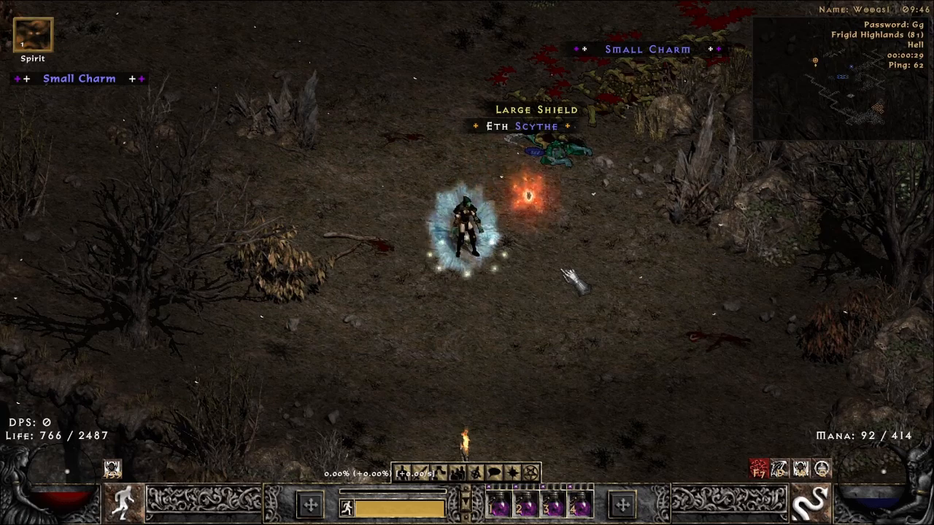
mouse_move(572, 281)
left_mouse_down()
mouse_move(494, 431)
mouse_move(467, 434)
mouse_move(487, 389)
left_mouse_up()
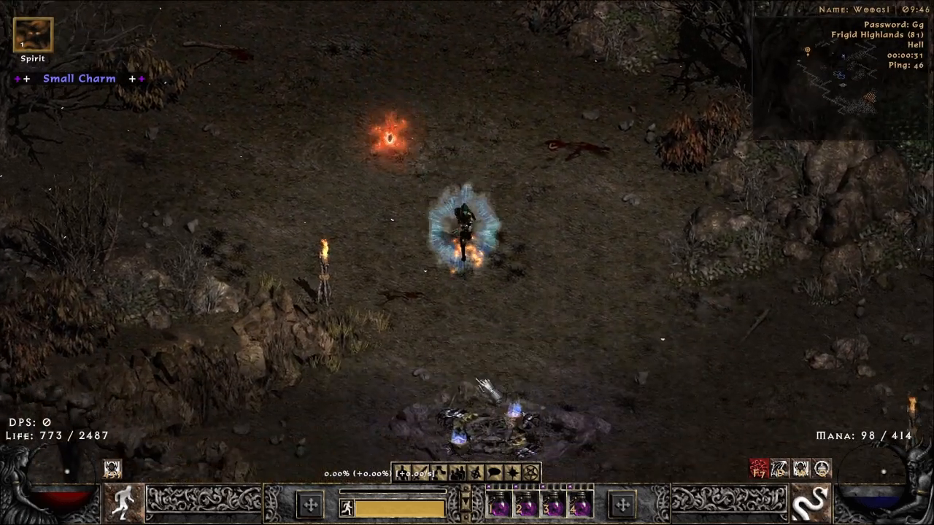
left_click(487, 389)
left_click(335, 122)
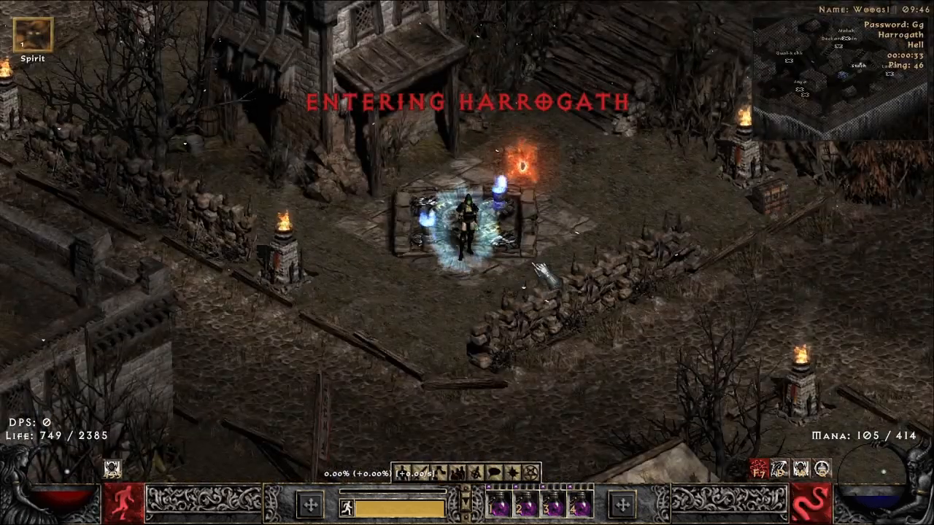
Step: Switch to AFJ Sheet and select the Battle Cry row in Skills.txt
key("alt+Tab")
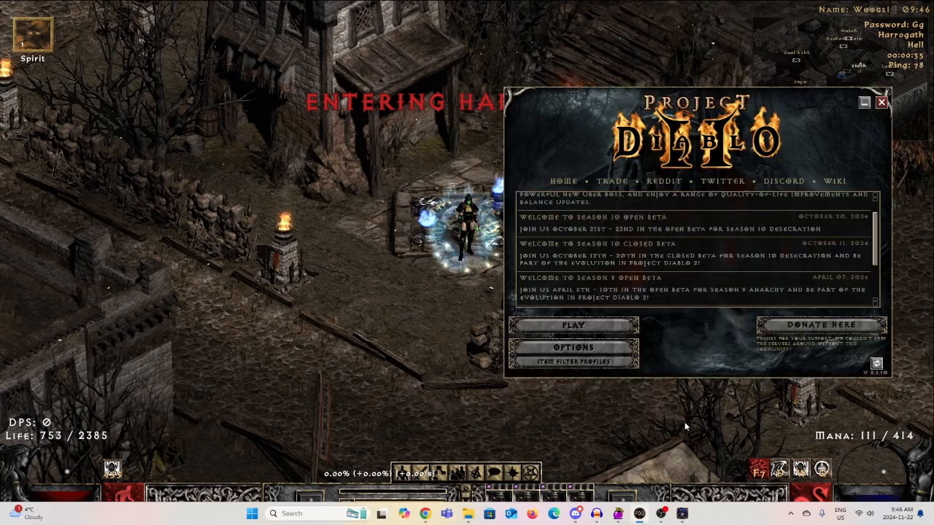
left_click(617, 512)
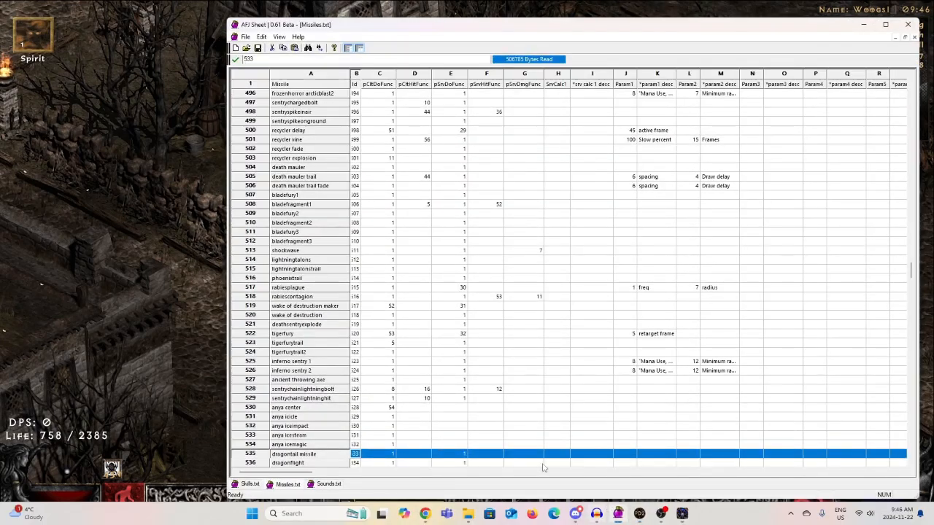
left_click(248, 484)
left_click_drag(292, 474, 267, 475)
left_click_drag(917, 263, 909, 168)
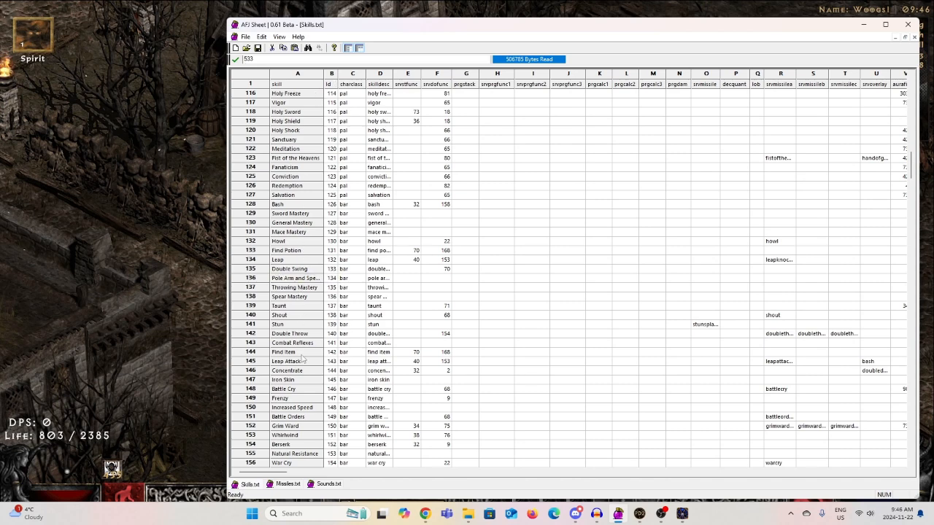
left_click(330, 390)
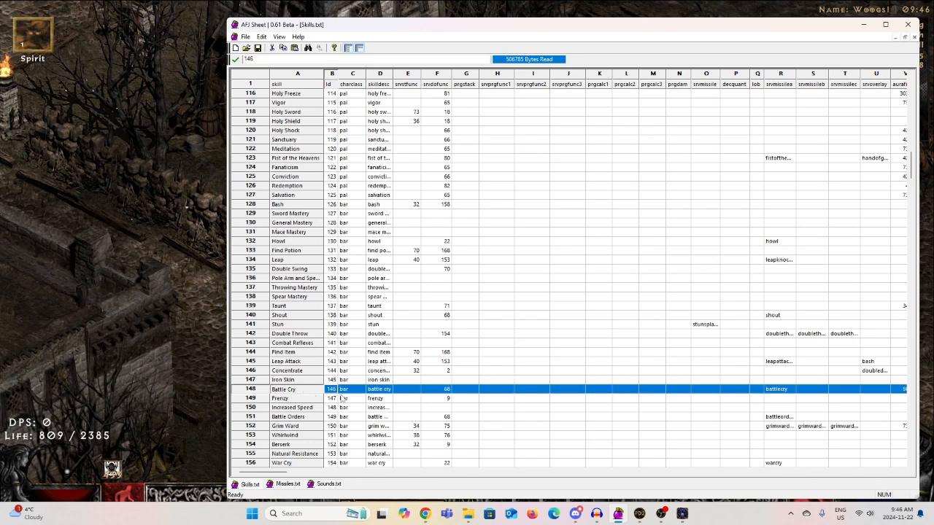
Step: Examine the Battle Cry row's missile and sound columns in Skills.txt, through to stsoundclass
scroll(317, 458, "down", 3)
left_click_drag(279, 477, 304, 477)
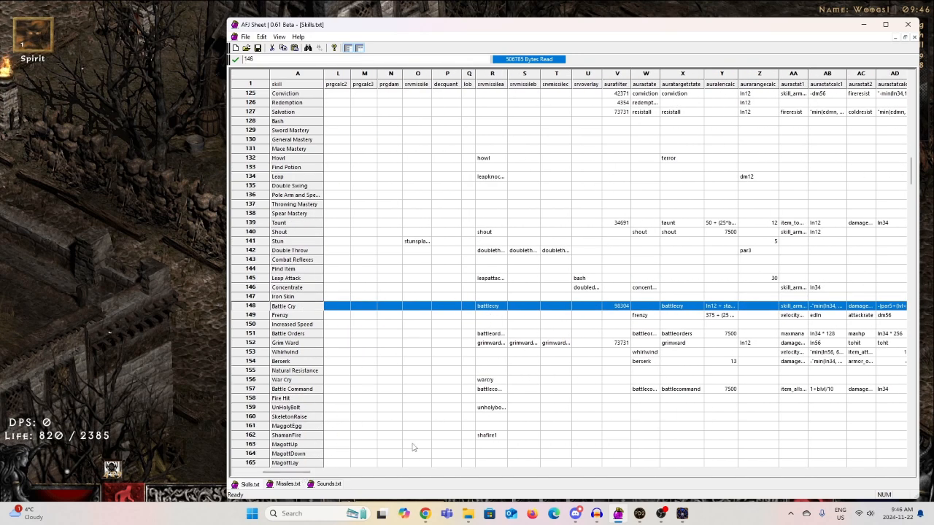
left_click_drag(287, 475, 459, 488)
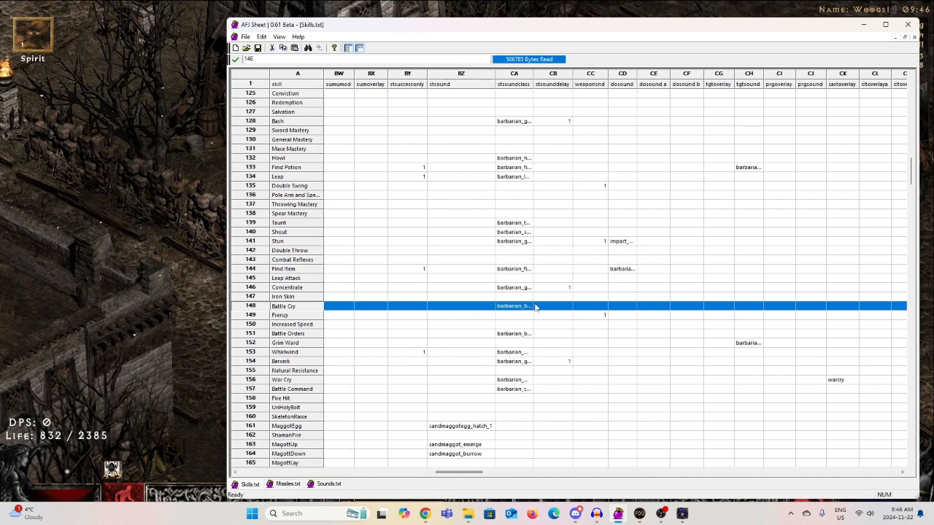
Step: Search Sounds.txt for "battlecry" and close the search dialog
left_click(328, 485)
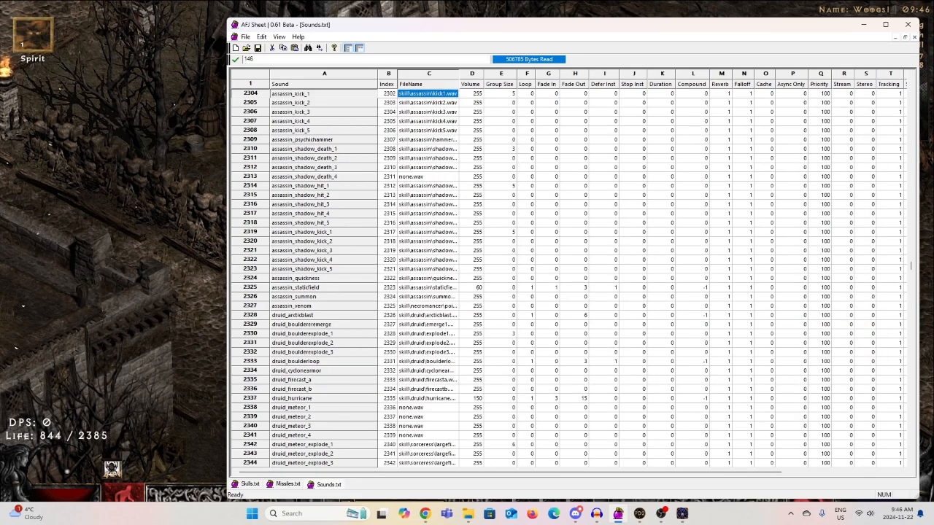
left_click_drag(911, 268, 905, 288)
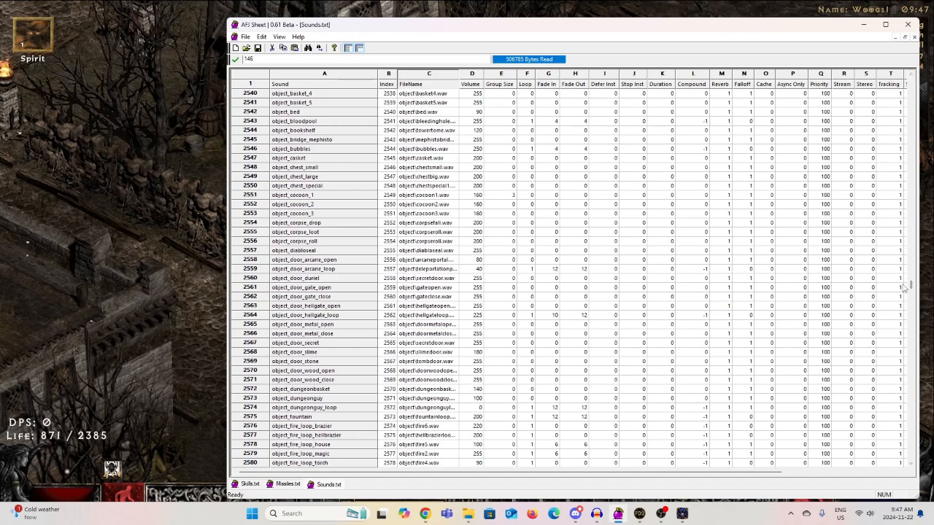
key("ctrl+f")
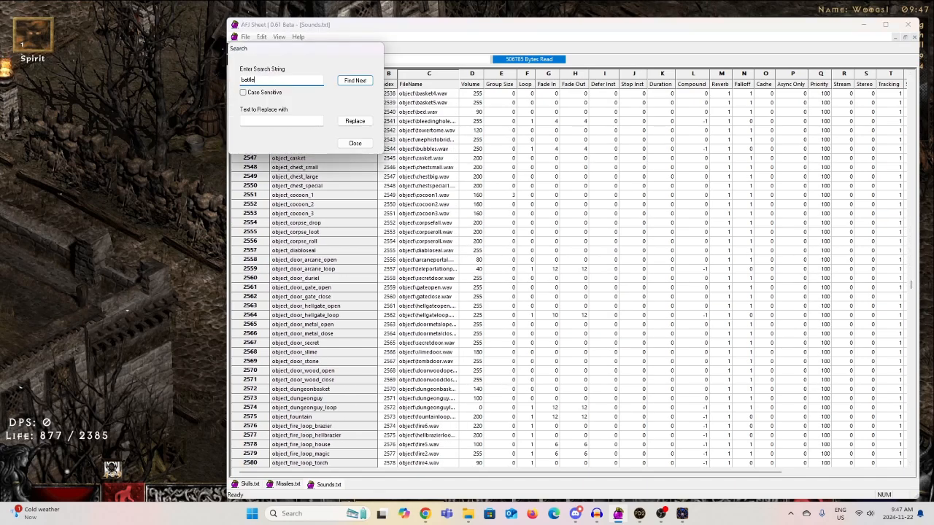
type("battlecry")
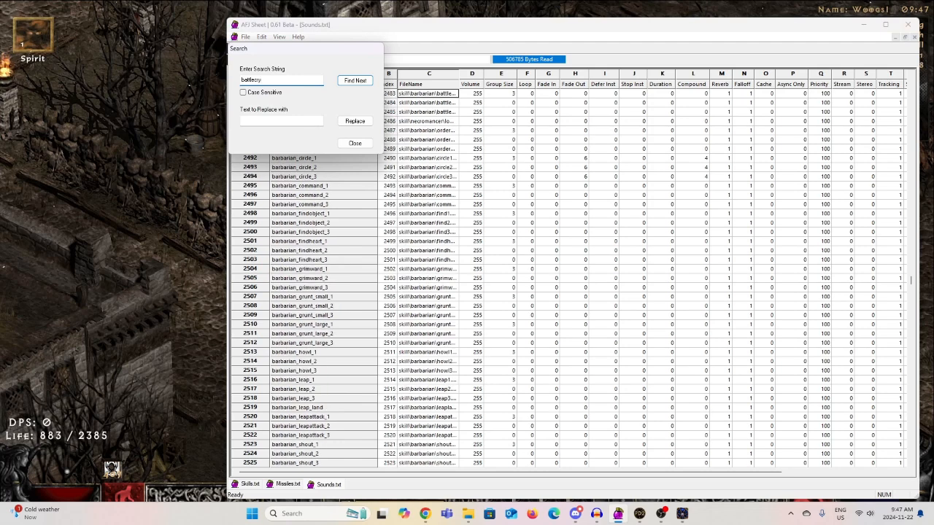
left_click(355, 144)
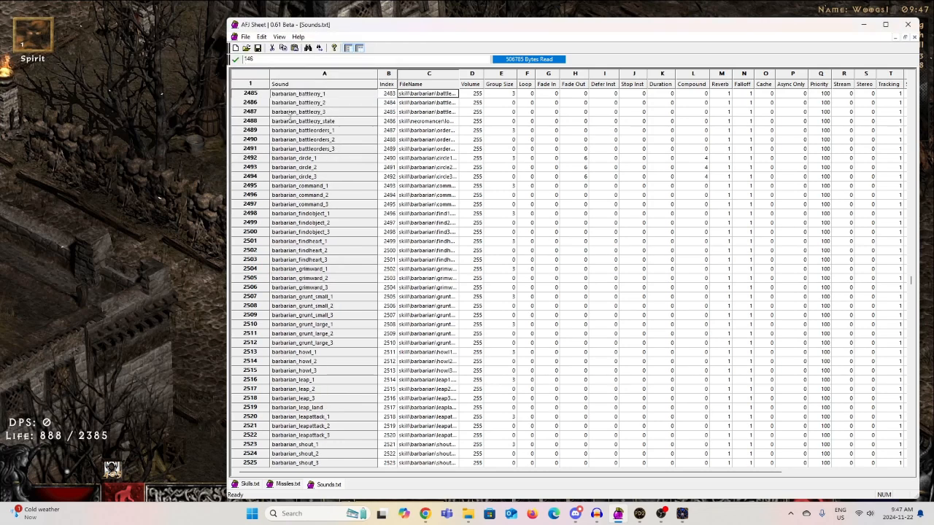
Step: Widen the FileName column in Sounds.txt and highlight the file names of barbarian_battlecry_1 to barbarian_battlecry_3
left_click(384, 95)
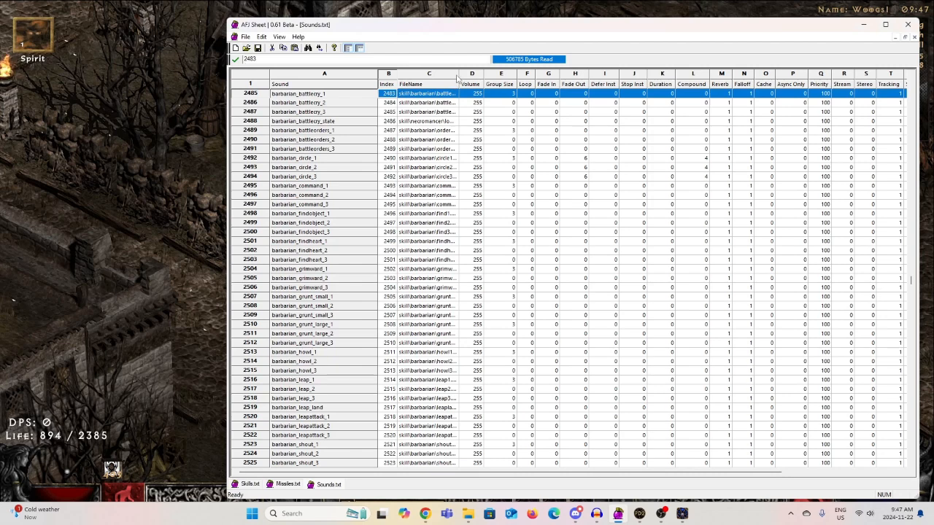
left_click_drag(462, 74, 491, 73)
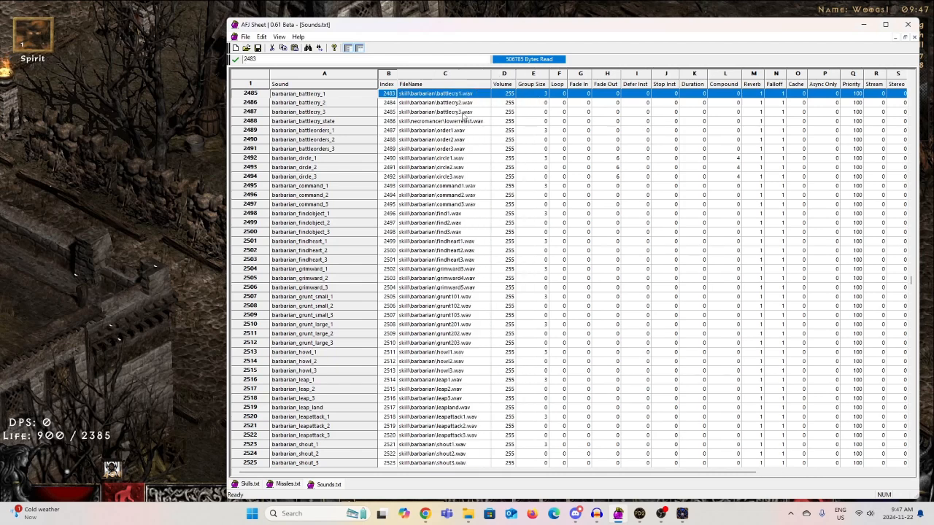
left_click_drag(464, 115, 507, 94)
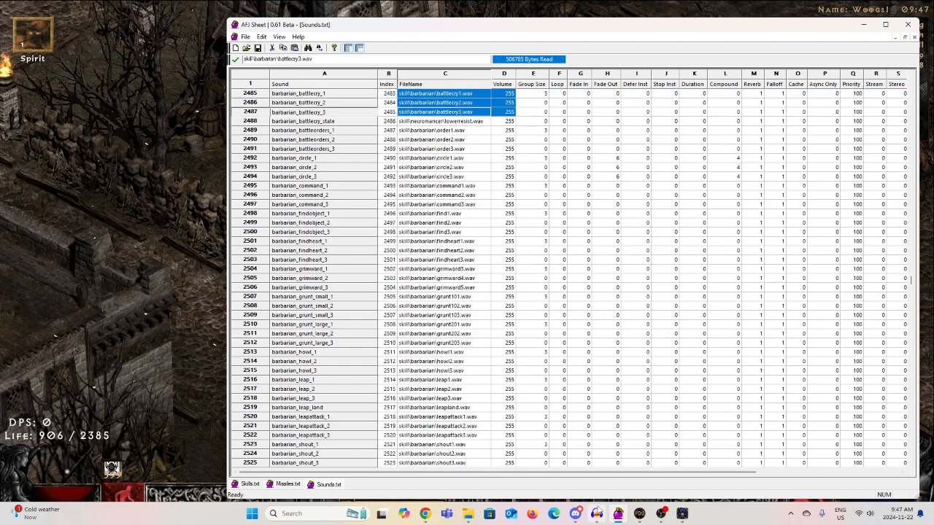
Step: Return to Skills.txt and check Battle Cry's entry in the srvmissilea column
left_click(618, 514)
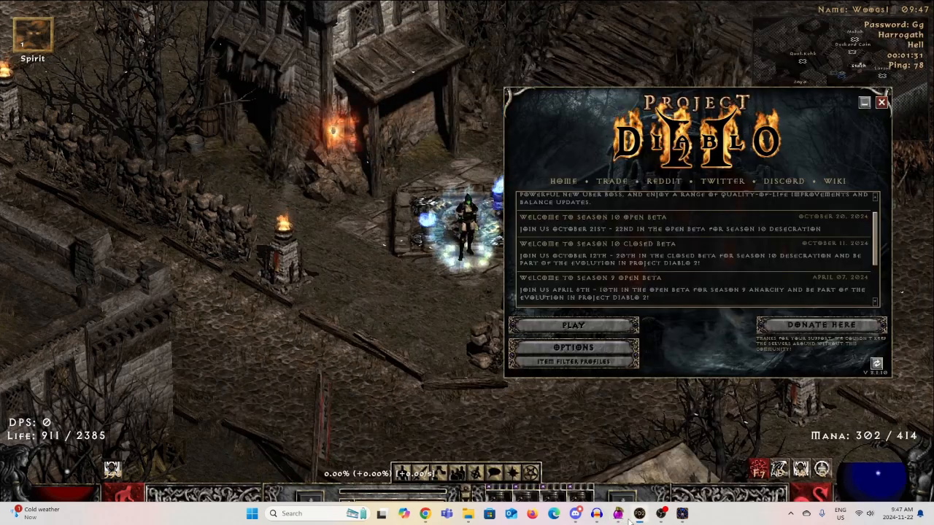
left_click(618, 513)
left_click(286, 484)
left_click(248, 484)
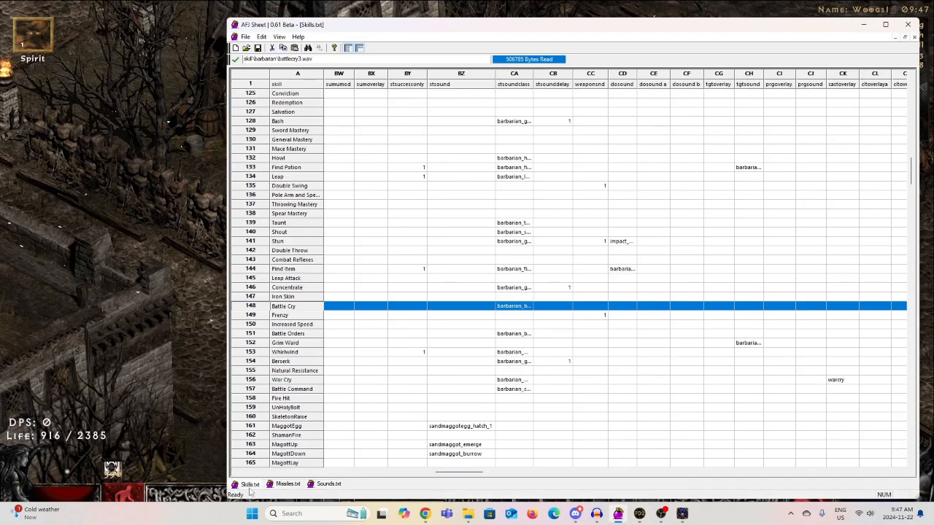
left_click_drag(449, 477, 280, 480)
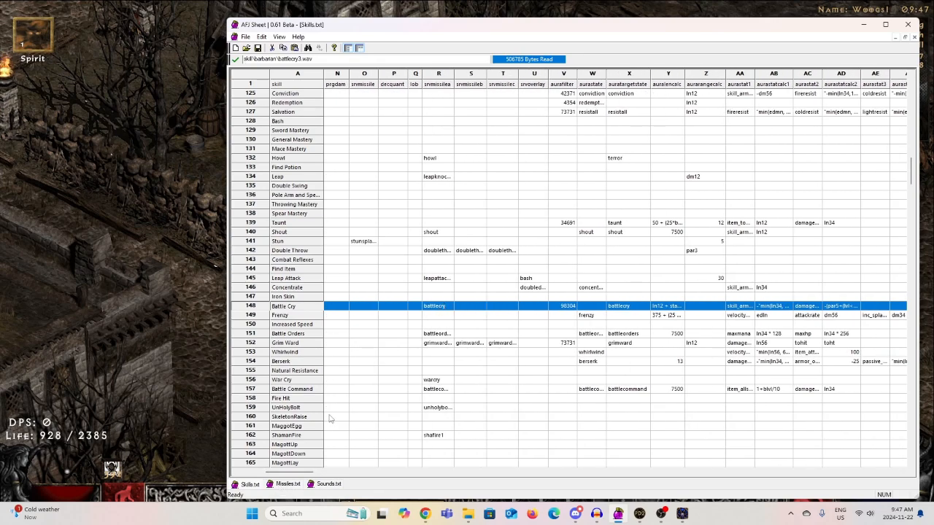
Step: Search Missiles.txt for "battlecry", close the search dialog and select the matching missile row
left_click(289, 484)
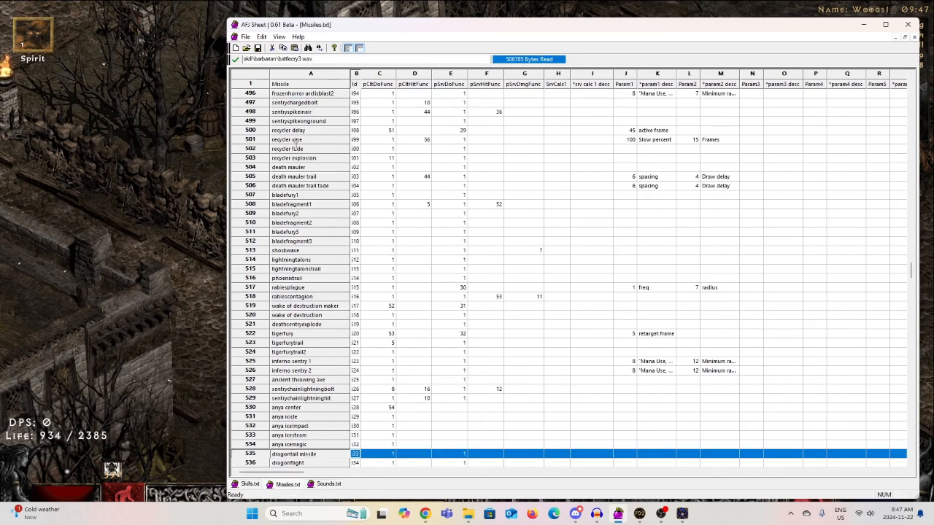
key("ctrl+s")
key("ctrl+f")
type("b")
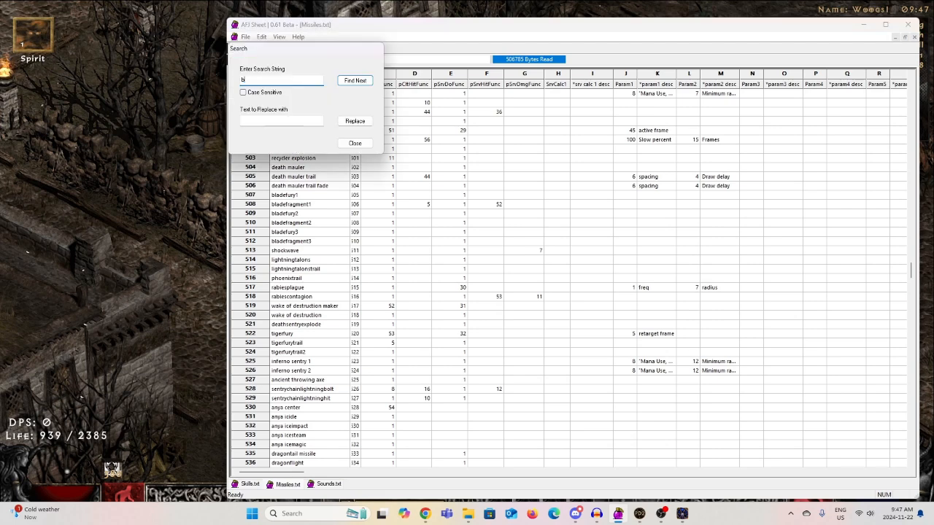
type("attlecry")
key("Return")
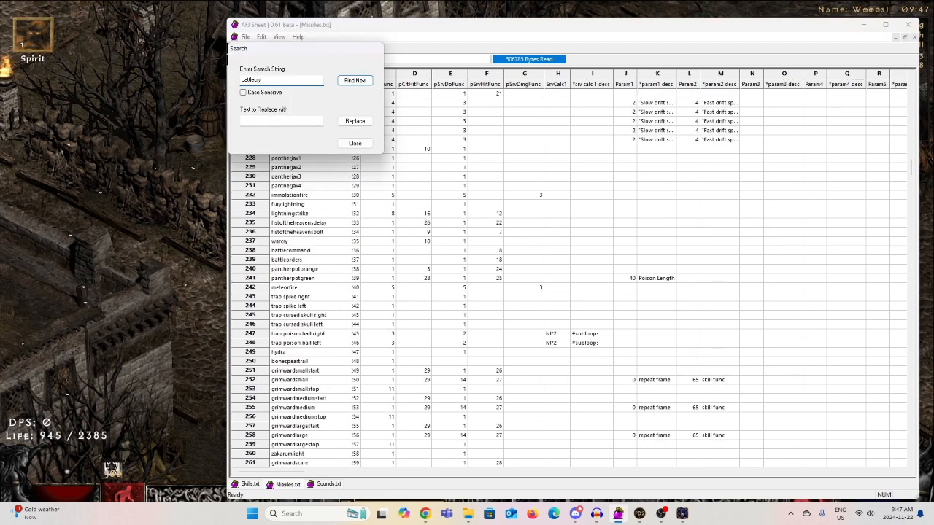
left_click_drag(296, 50, 566, 88)
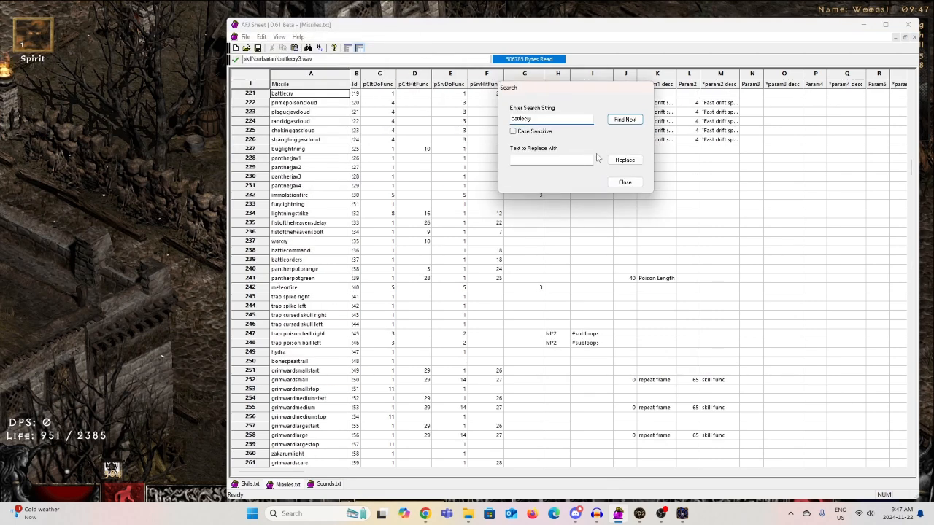
left_click(625, 182)
left_click(250, 96)
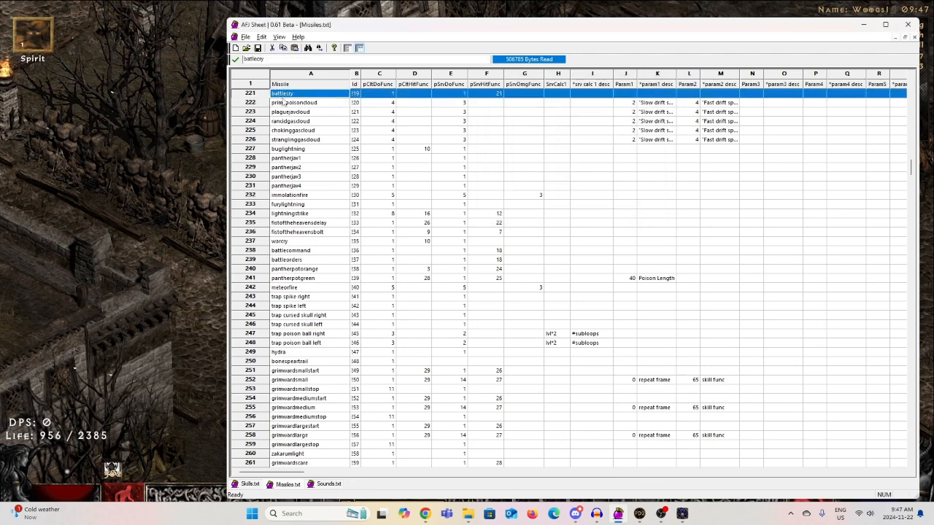
Step: Freeze both the header row and the Missile name column in Missiles.txt
key("ctrl+r")
key("ctrl+l")
scroll(262, 104, "up", 1)
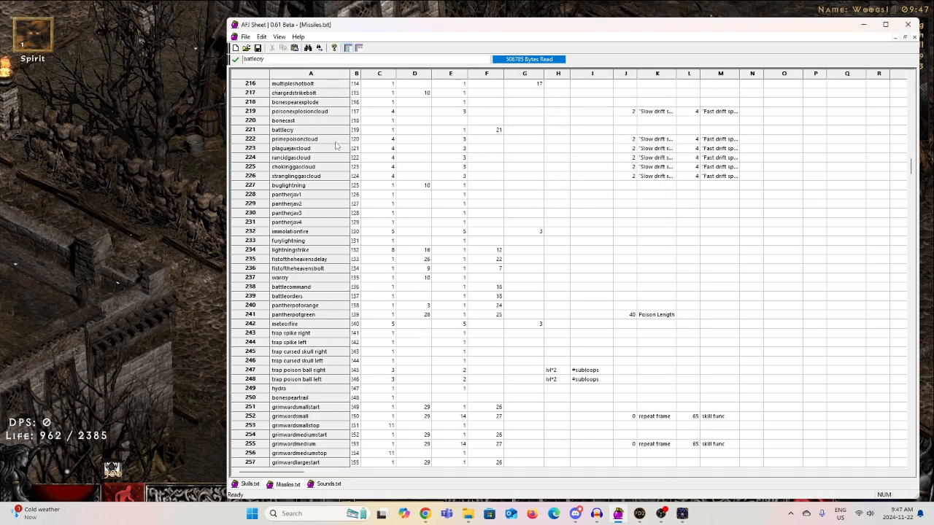
left_click(254, 131)
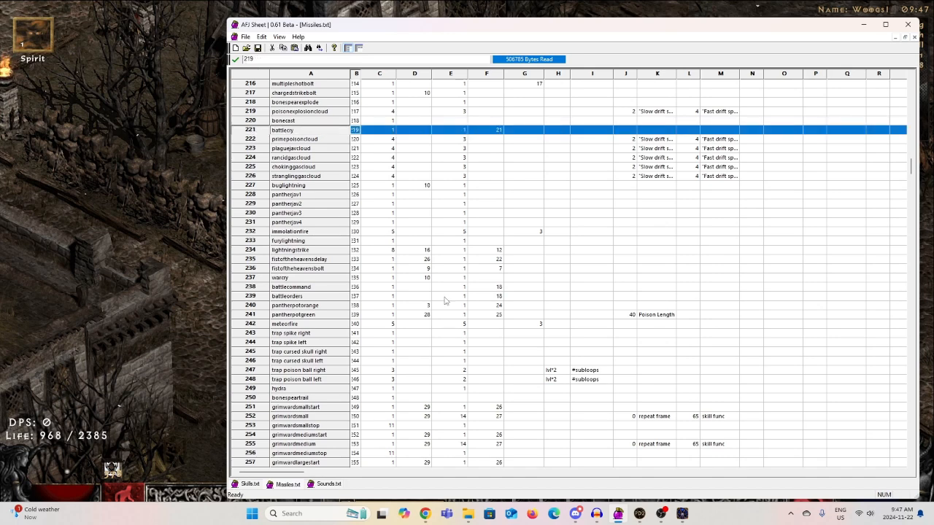
key("ctrl+l")
key("ctrl+l")
key("ctrl+r")
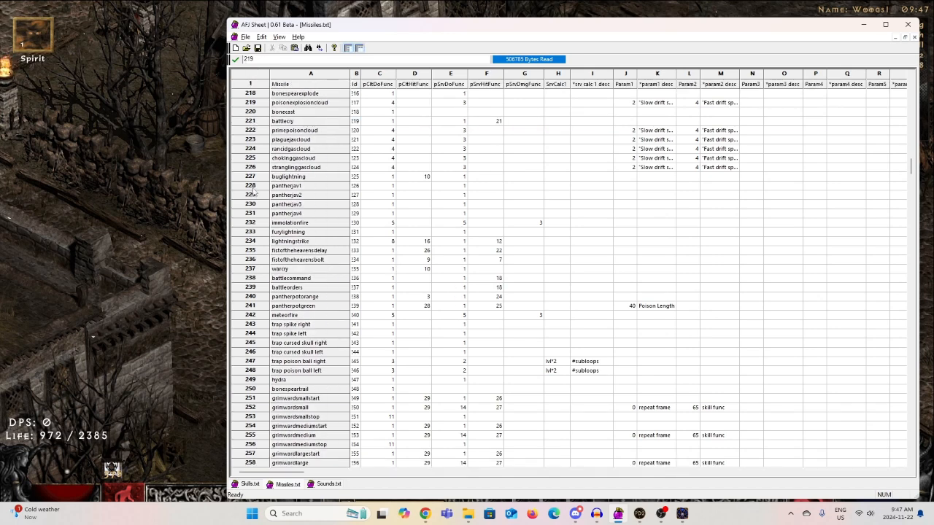
Step: Select the battlecry missile row and widen the TravelSound column so its sound name can be read in full
left_click(254, 121)
left_click_drag(291, 473, 828, 473)
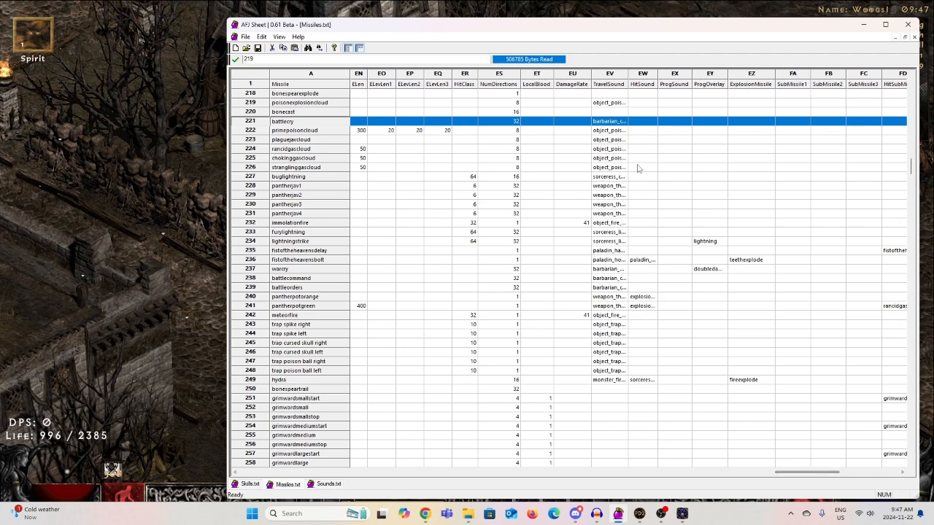
double_click(628, 76)
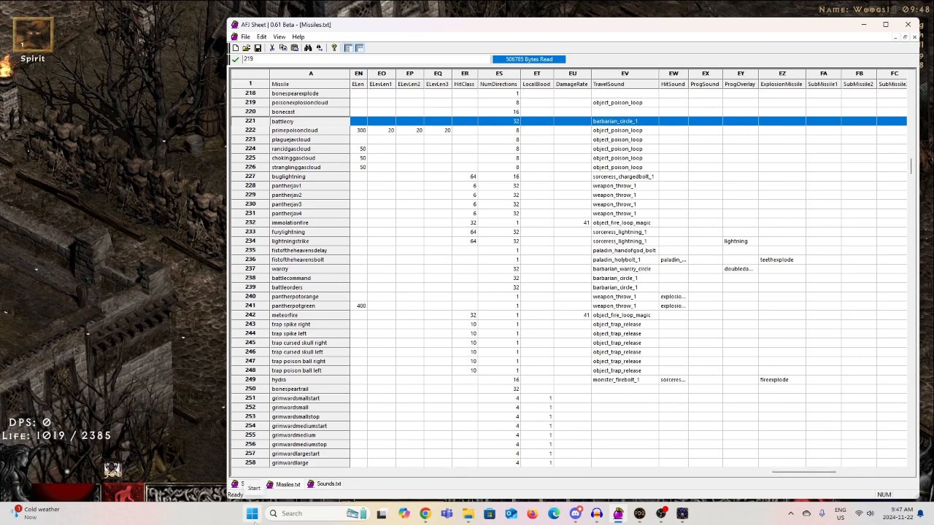
Step: Launch WinMPQ and open the d2sfx.mpq archive from the Diablo II folder
left_click(254, 522)
type("winm")
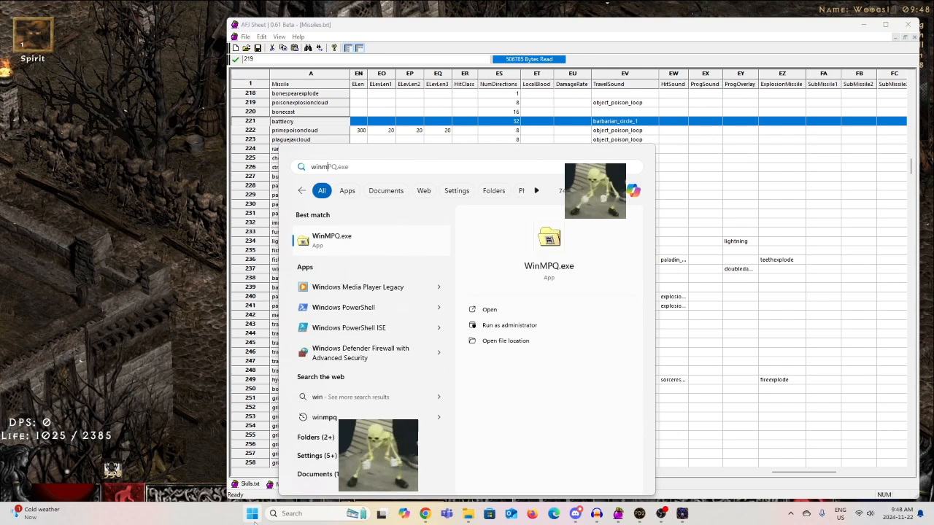
key("Return")
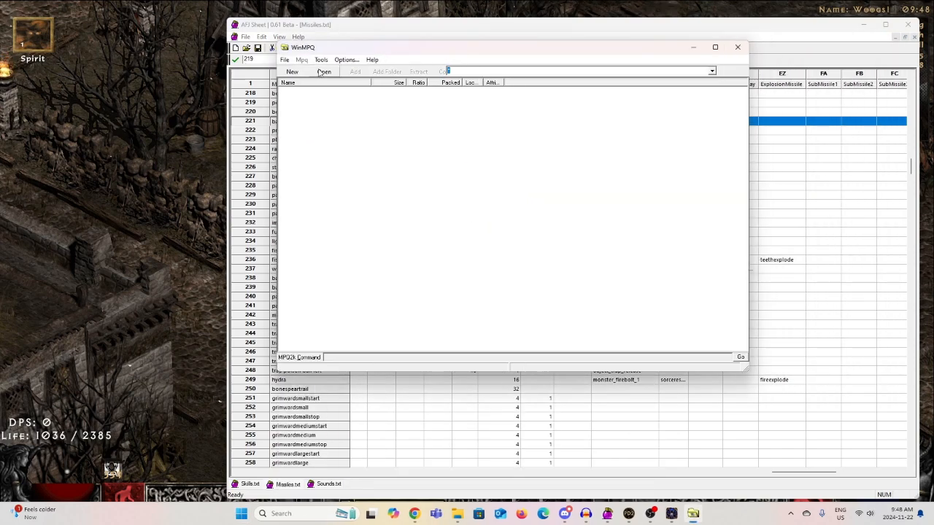
left_click(324, 71)
left_click(408, 240)
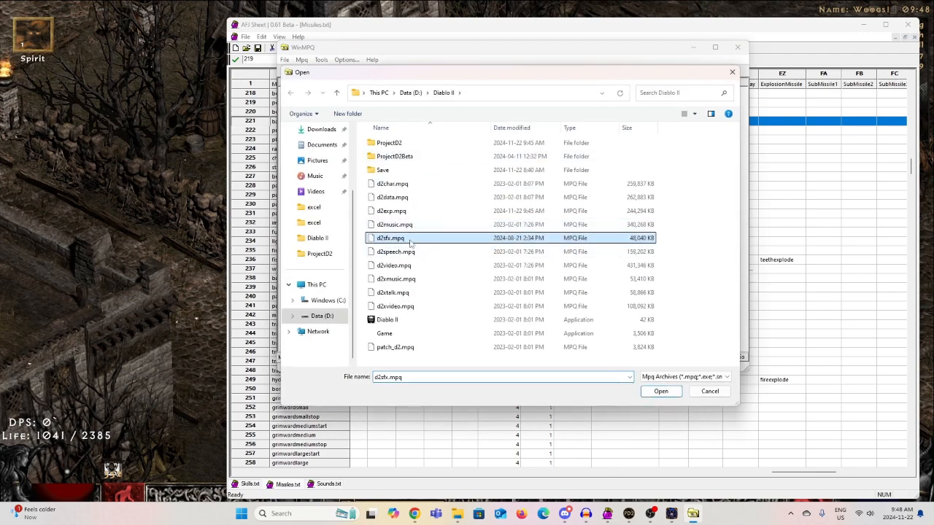
double_click(409, 241)
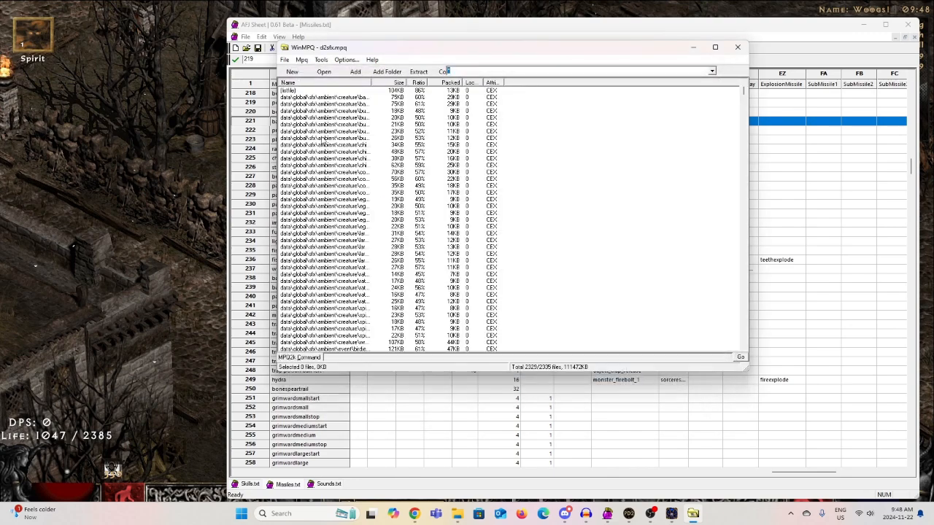
Step: Widen the archive's Name column and play the barbarian sounds battlecry1.wav, battlecry2.wav and circle1.wav, closing the player after each
double_click(373, 82)
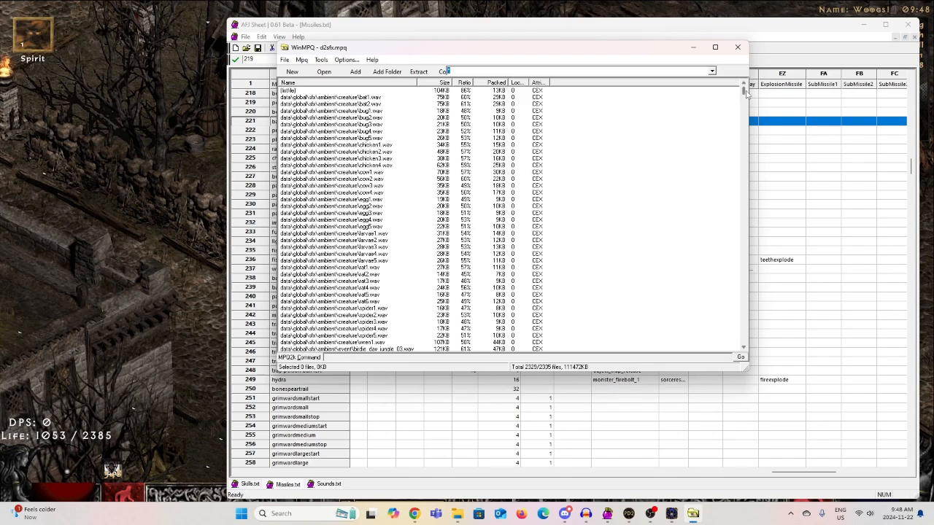
left_click_drag(746, 93, 755, 325)
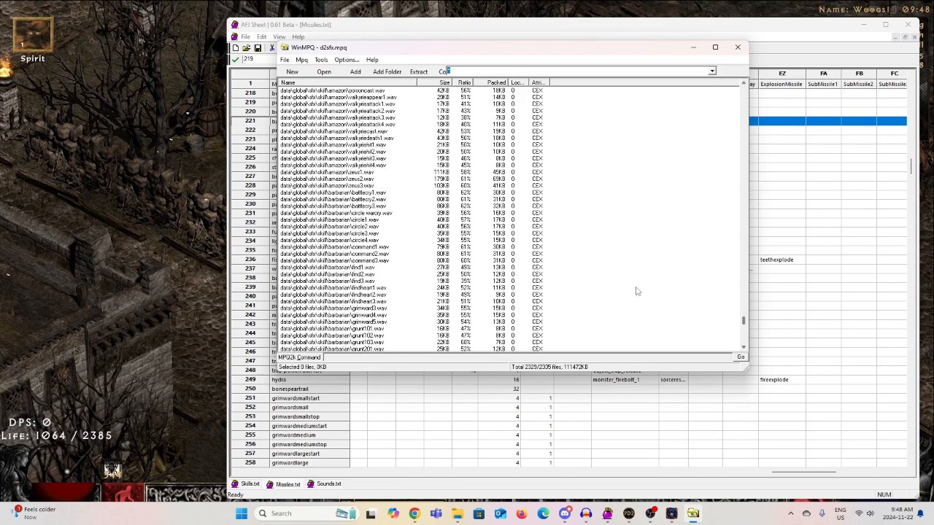
double_click(368, 193)
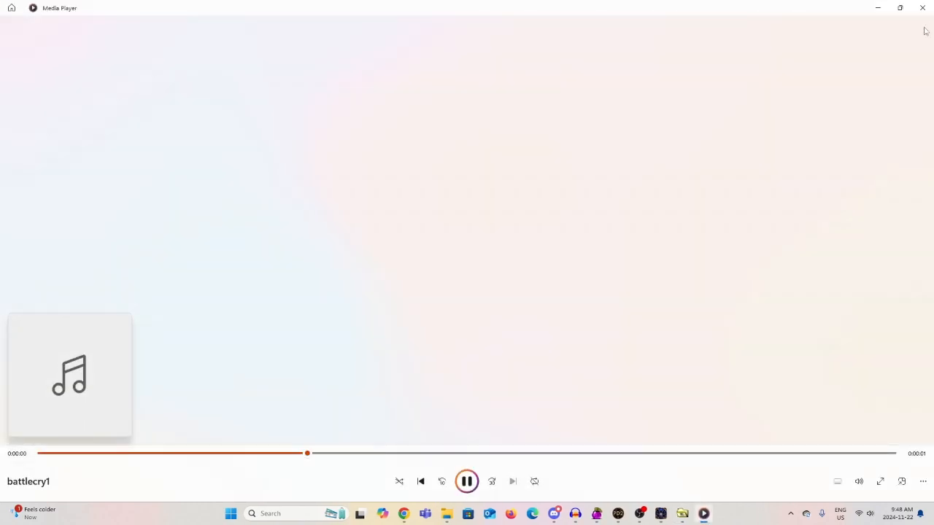
left_click(923, 8)
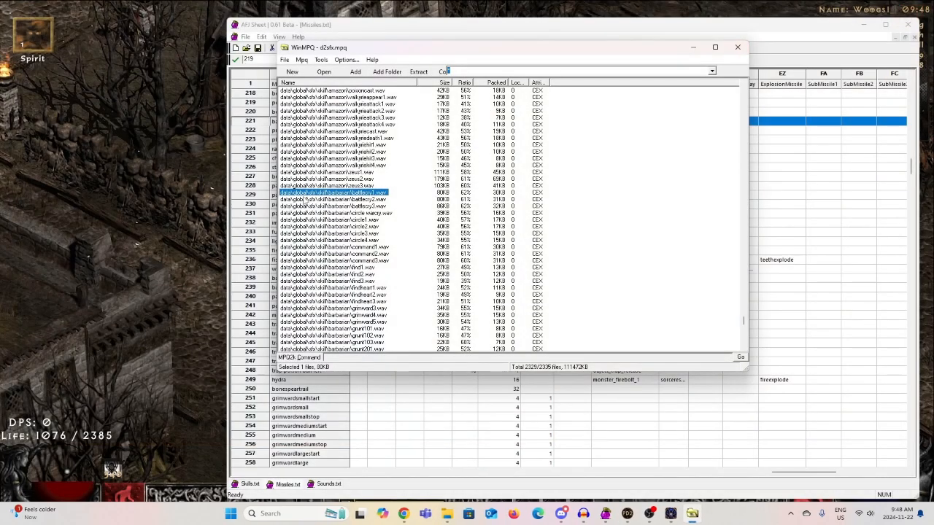
double_click(458, 199)
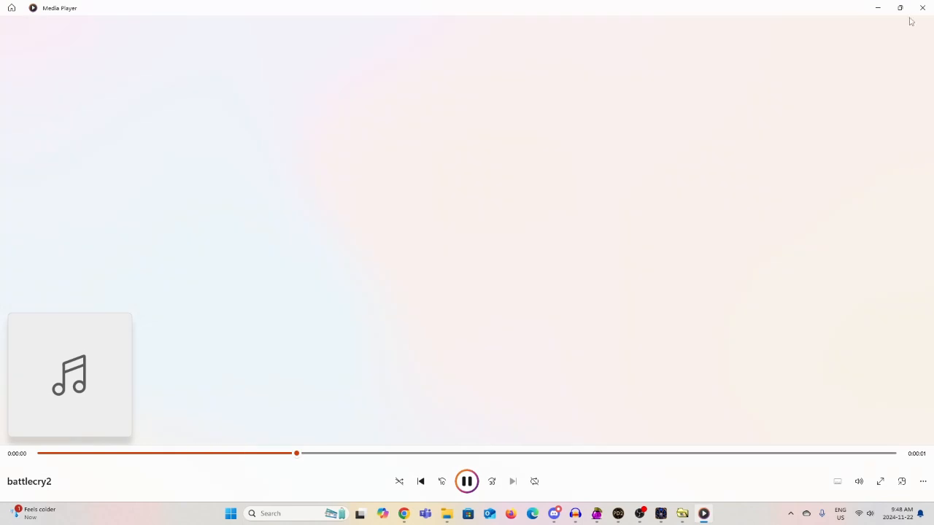
left_click(921, 8)
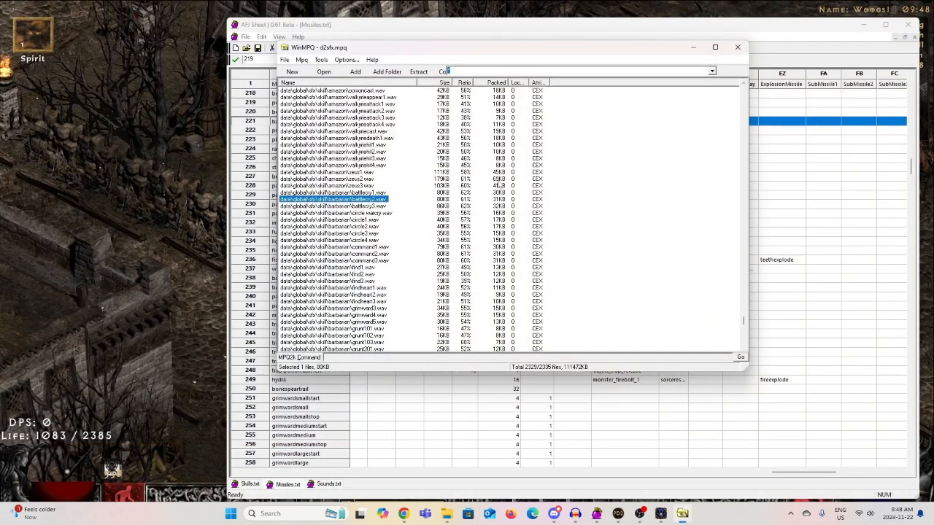
double_click(373, 226)
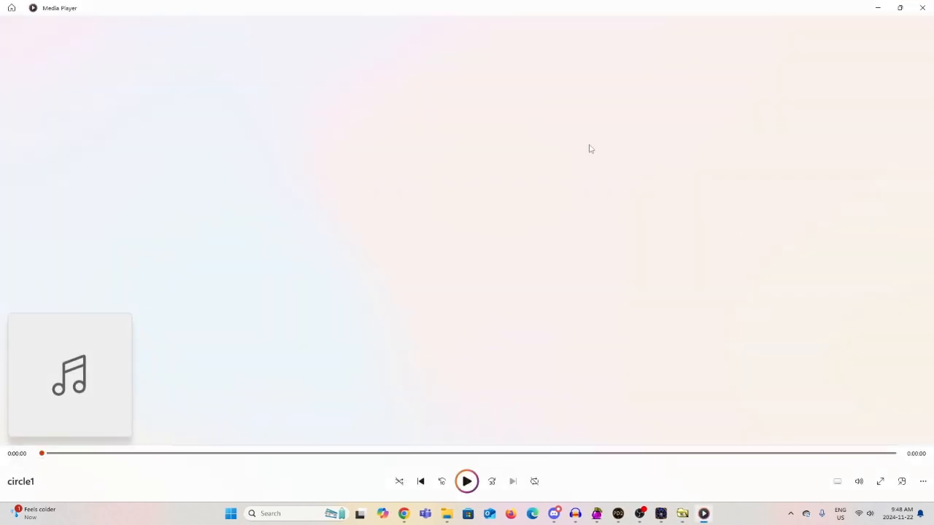
left_click(922, 7)
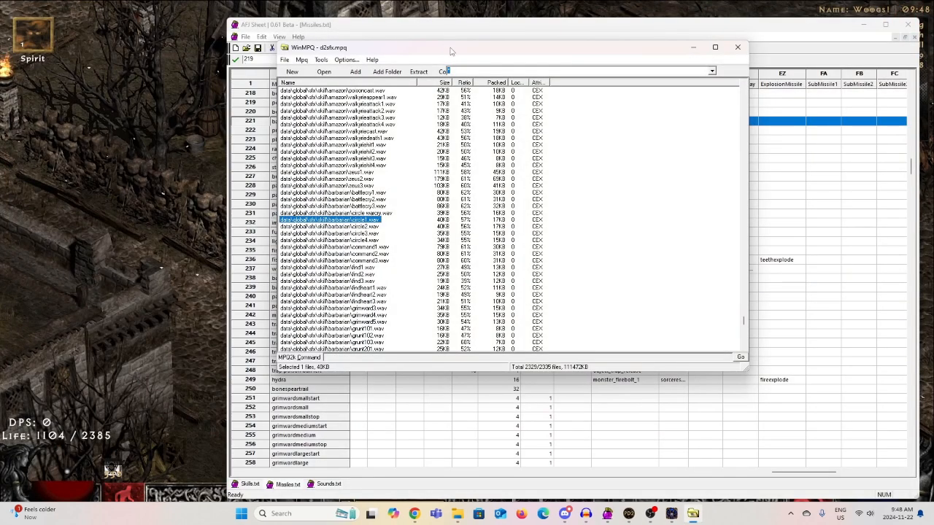
Step: Move the WinMPQ window aside and switch back to Missiles.txt in AFJ Sheet
left_click_drag(453, 50, 229, 73)
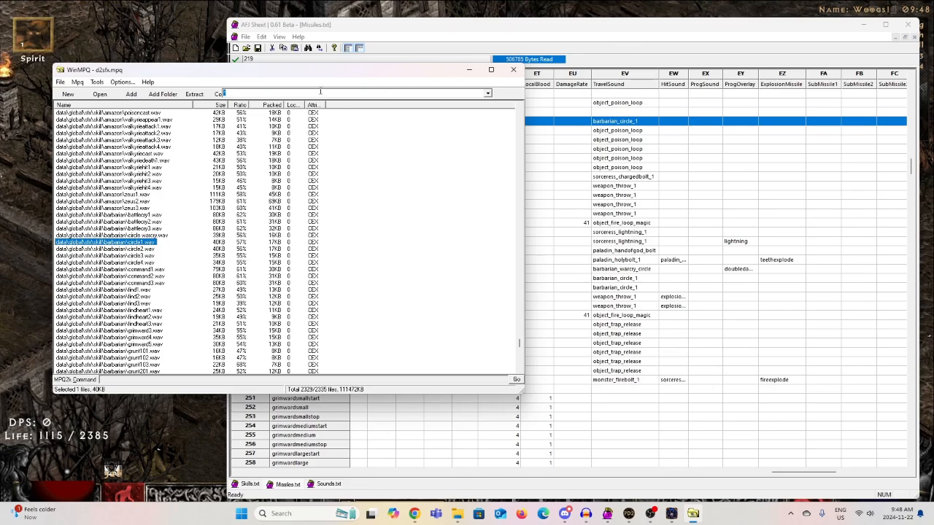
left_click_drag(349, 70, 467, 88)
left_click(454, 34)
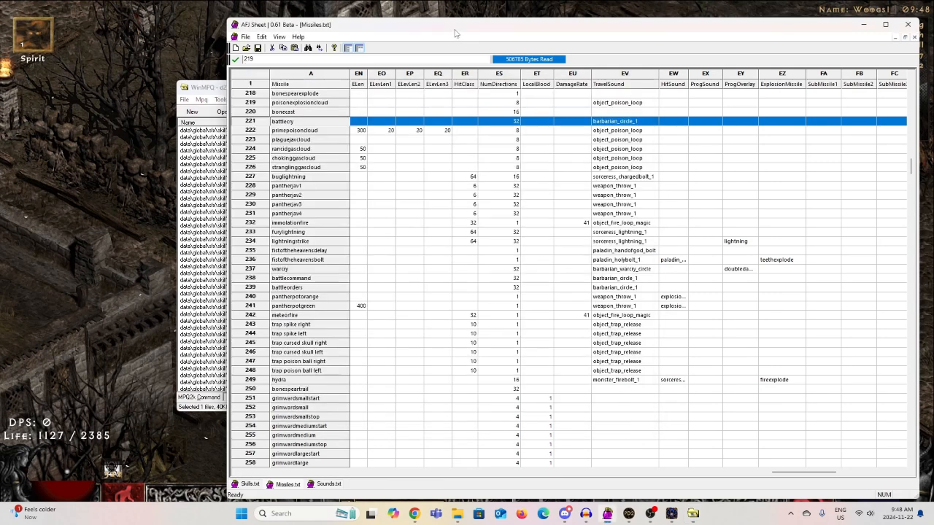